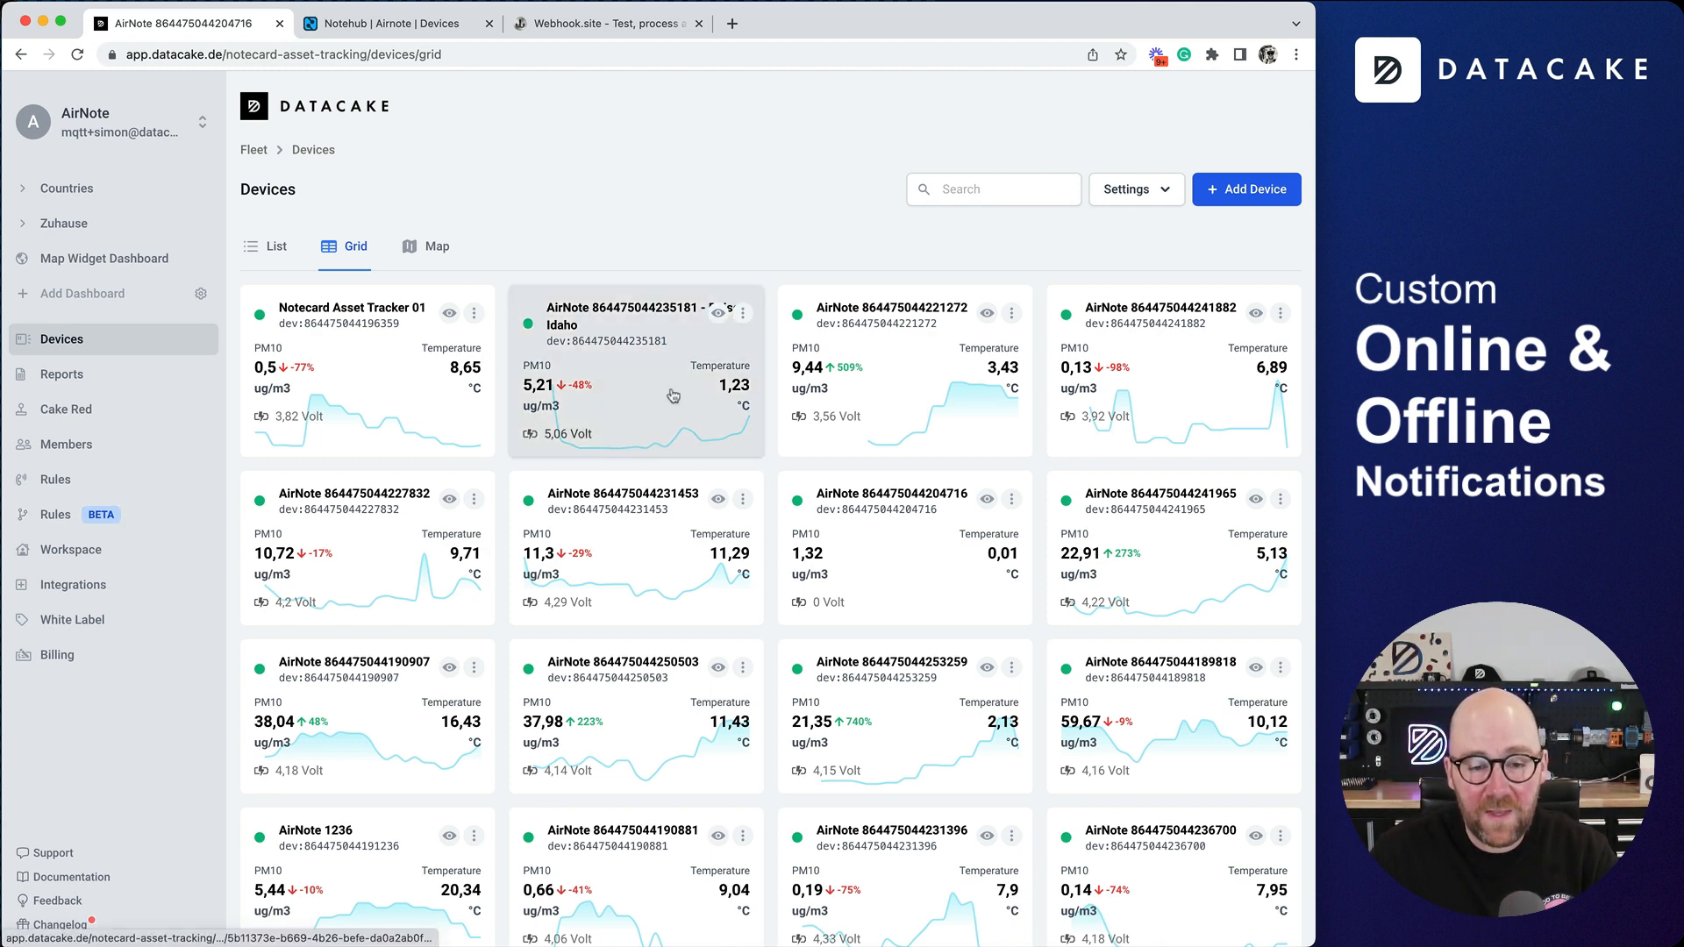
- Open the configuration of Notecard Asset Tracker 01 and examine its Online Timeout and offline notification settings
click(384, 366)
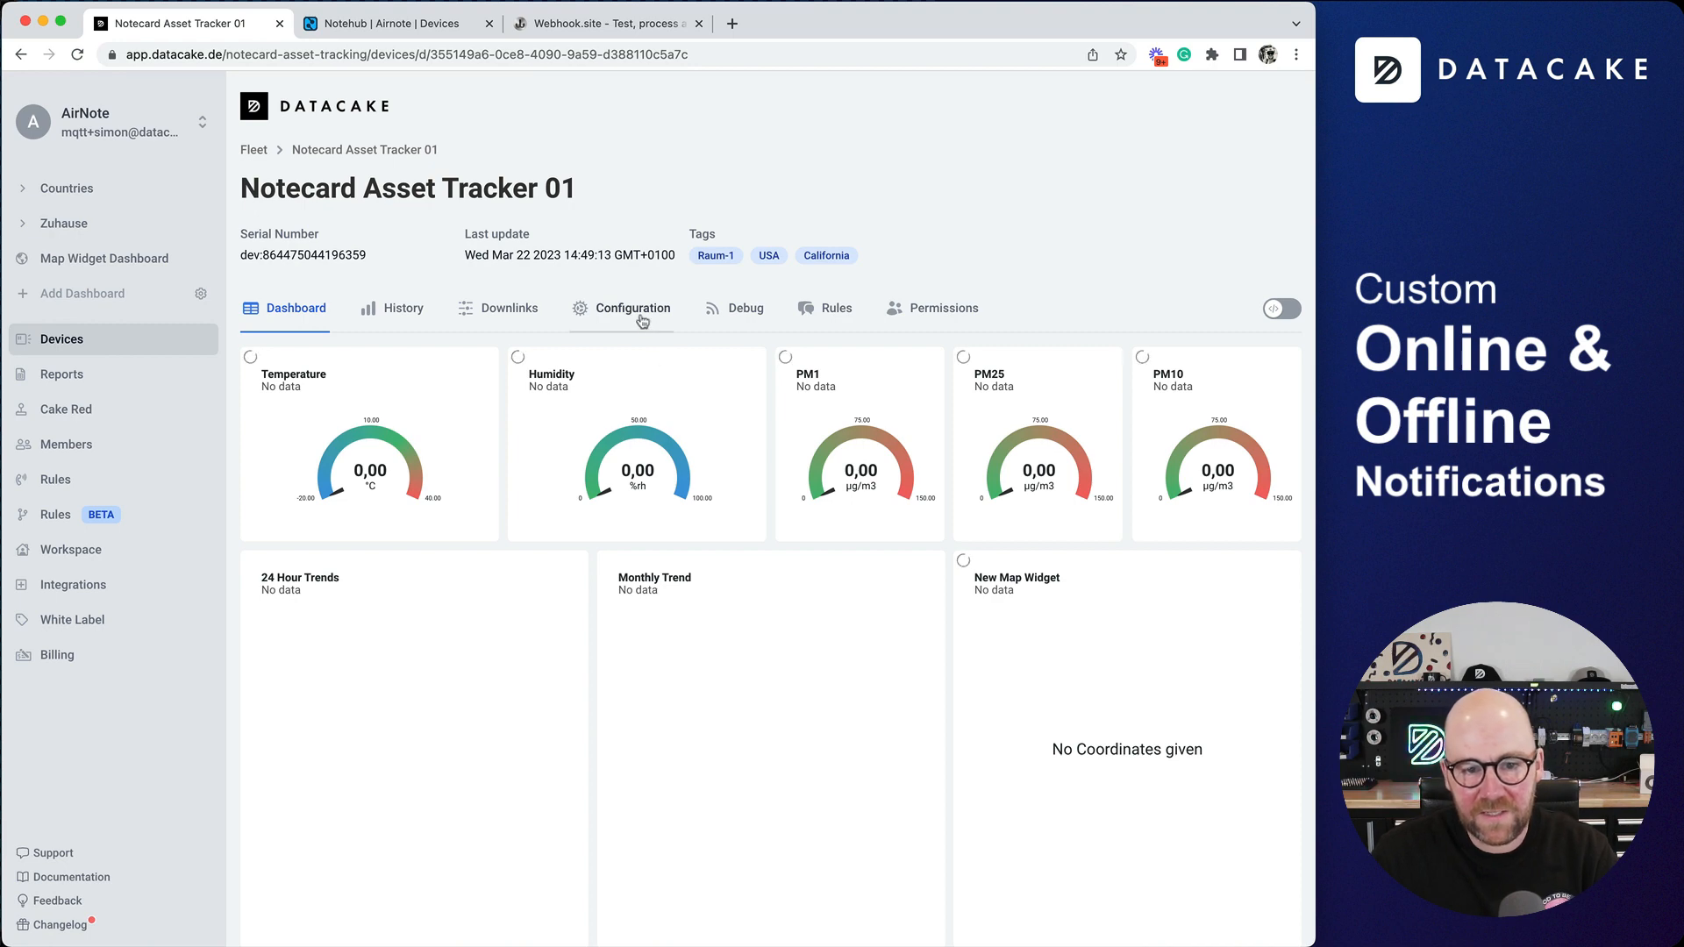
click(641, 321)
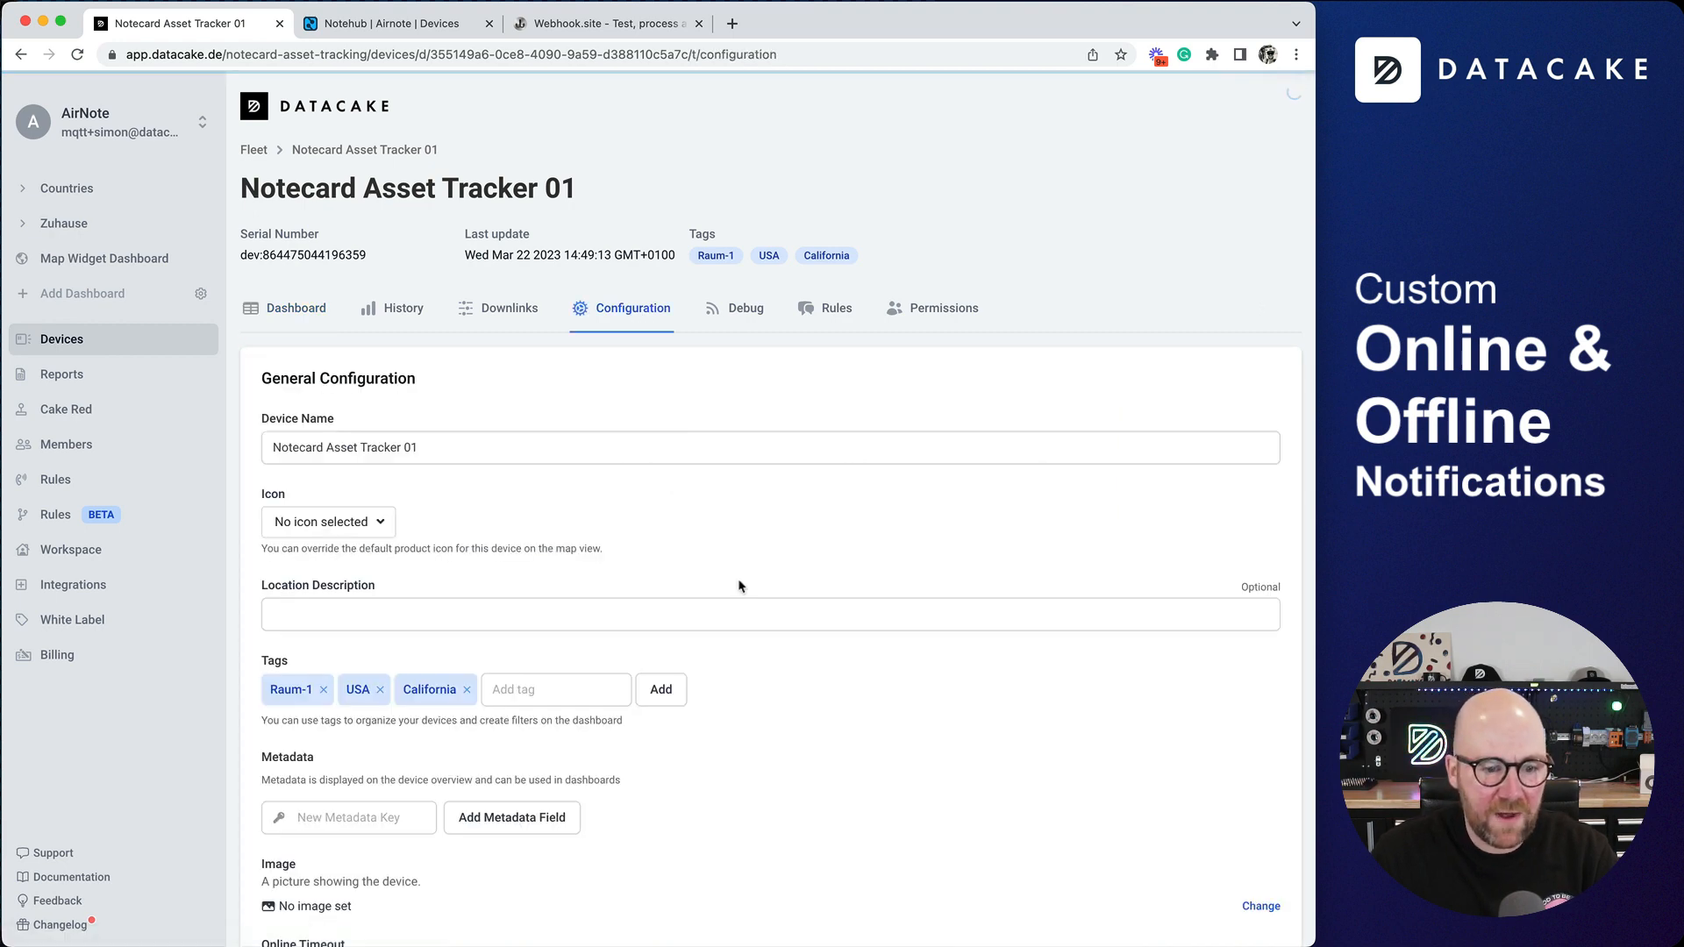
scroll(740, 586, down, 3)
scroll(740, 586, down, 4)
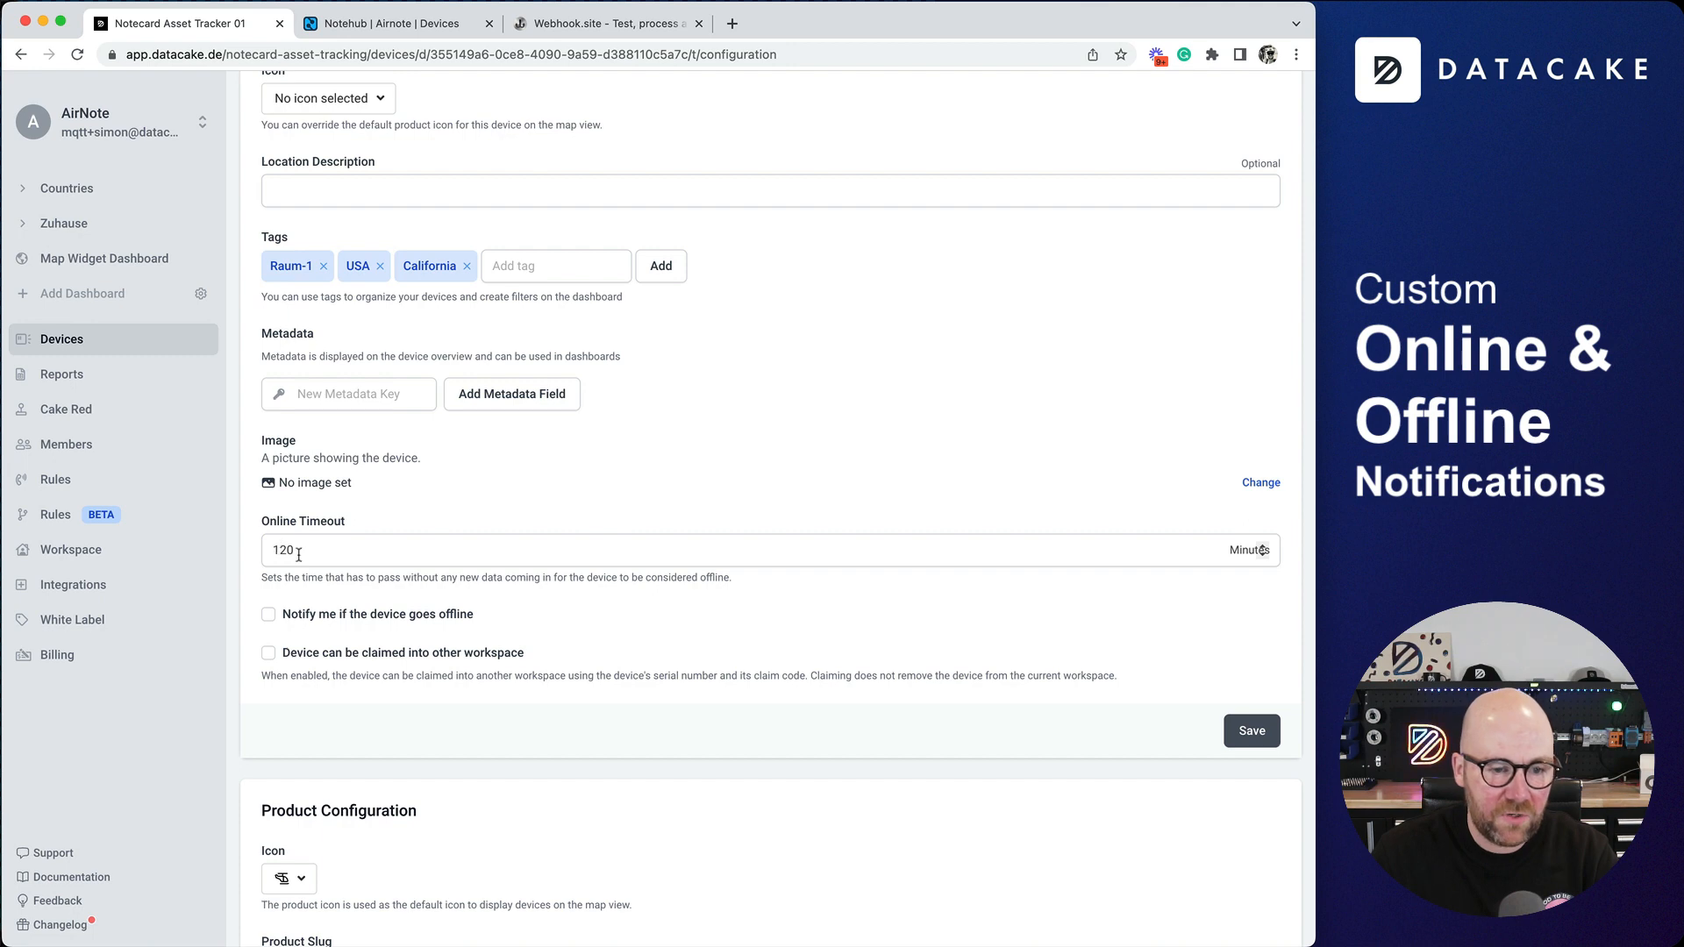
scroll(343, 563, up, 5)
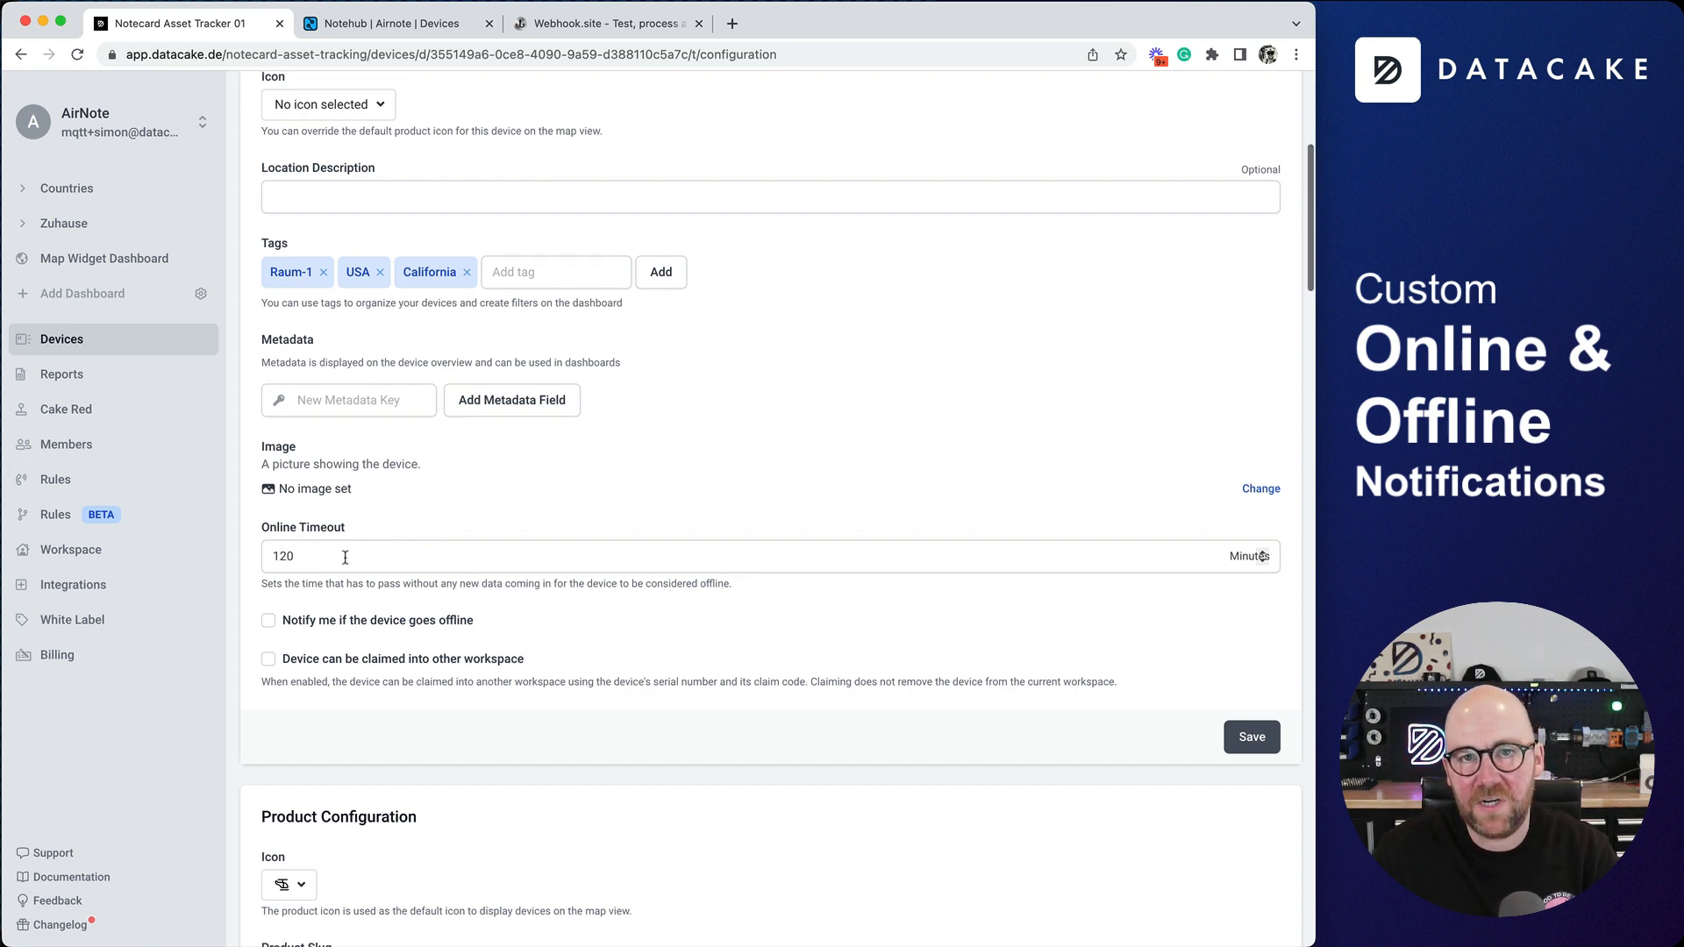
- Tick the option to be notified when the device goes offline in the Boise Idaho AirNote's configuration
click(99, 346)
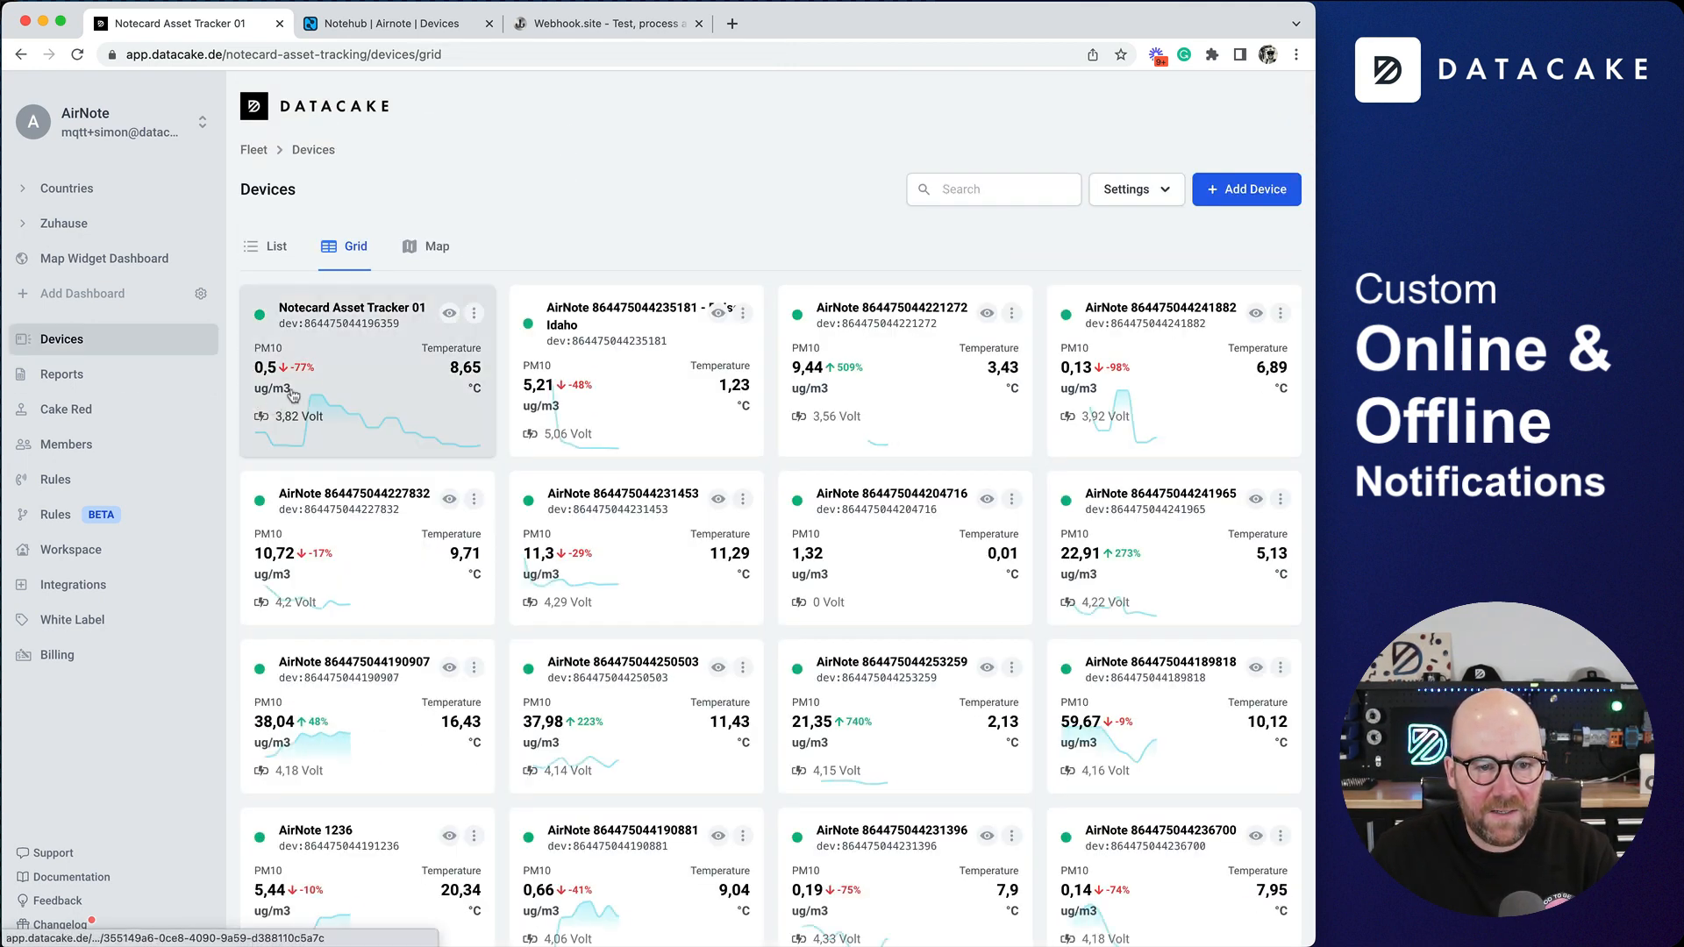
click(648, 375)
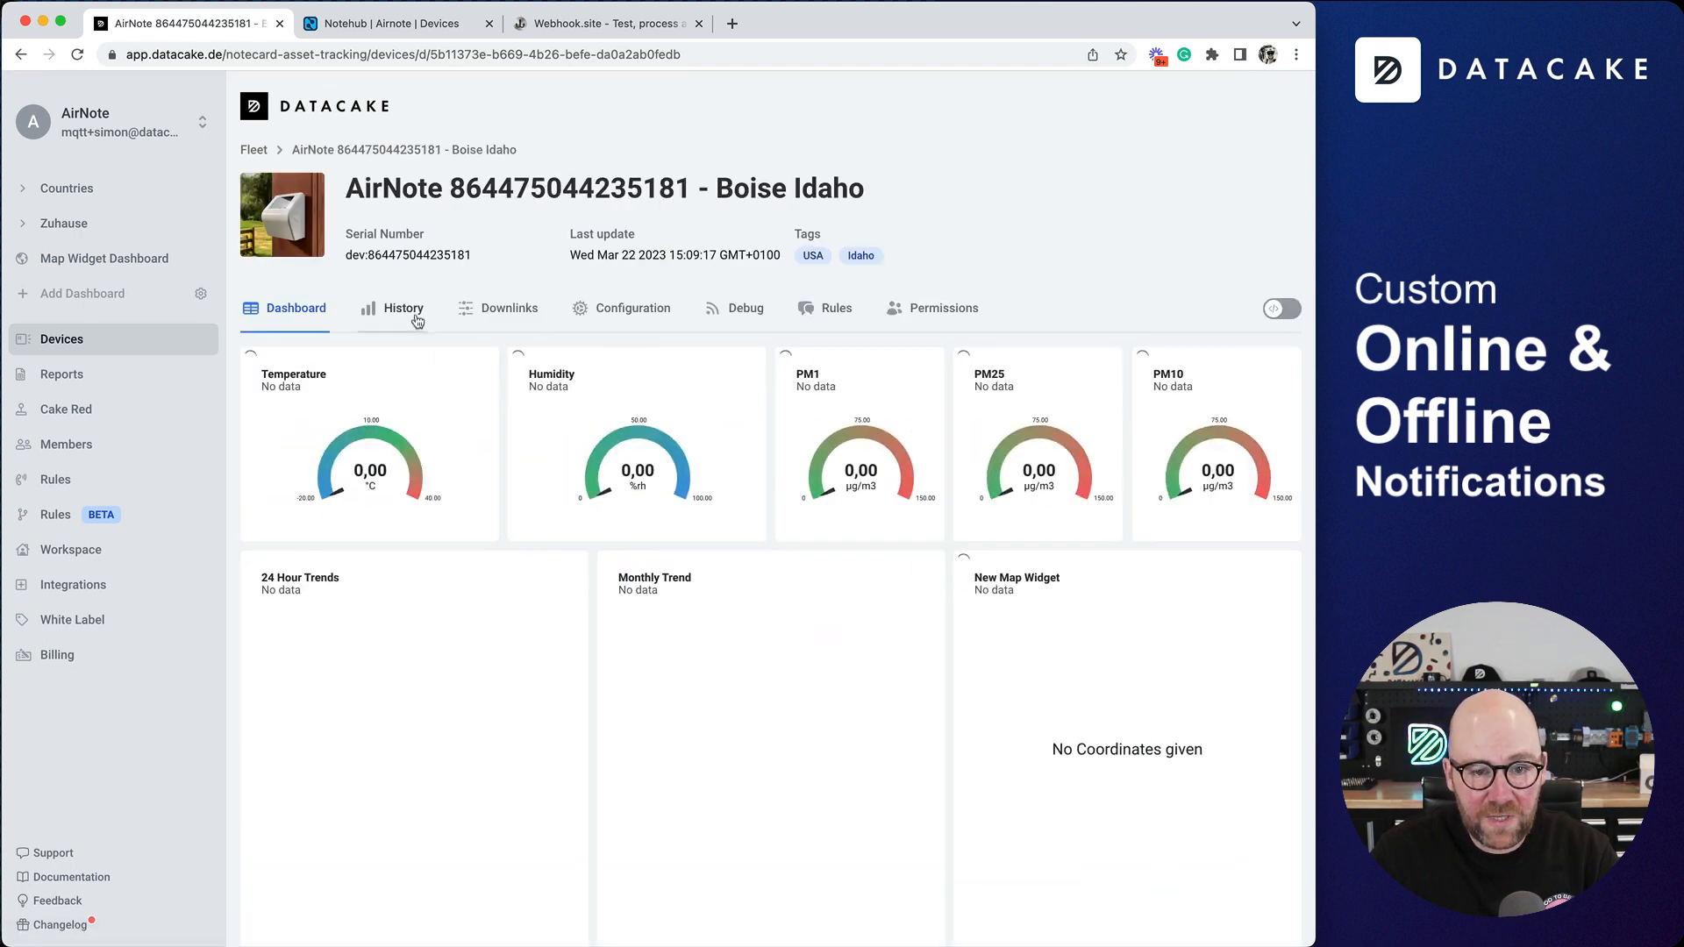
click(634, 314)
scroll(240, 542, down, 2)
scroll(239, 544, down, 6)
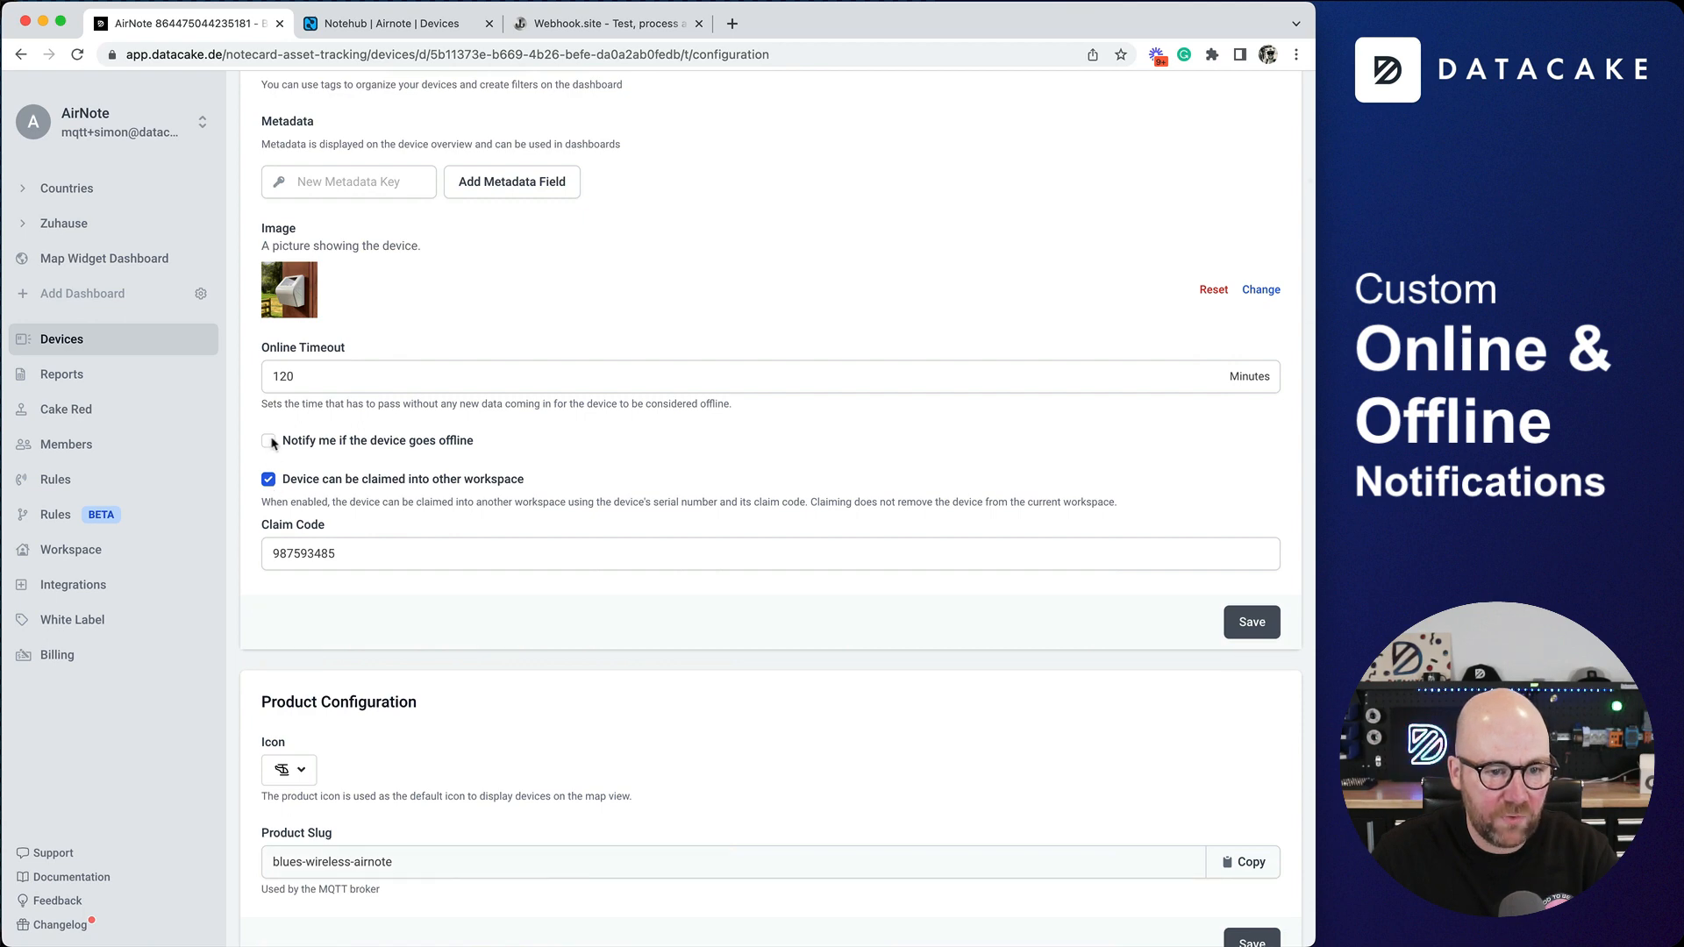
click(269, 442)
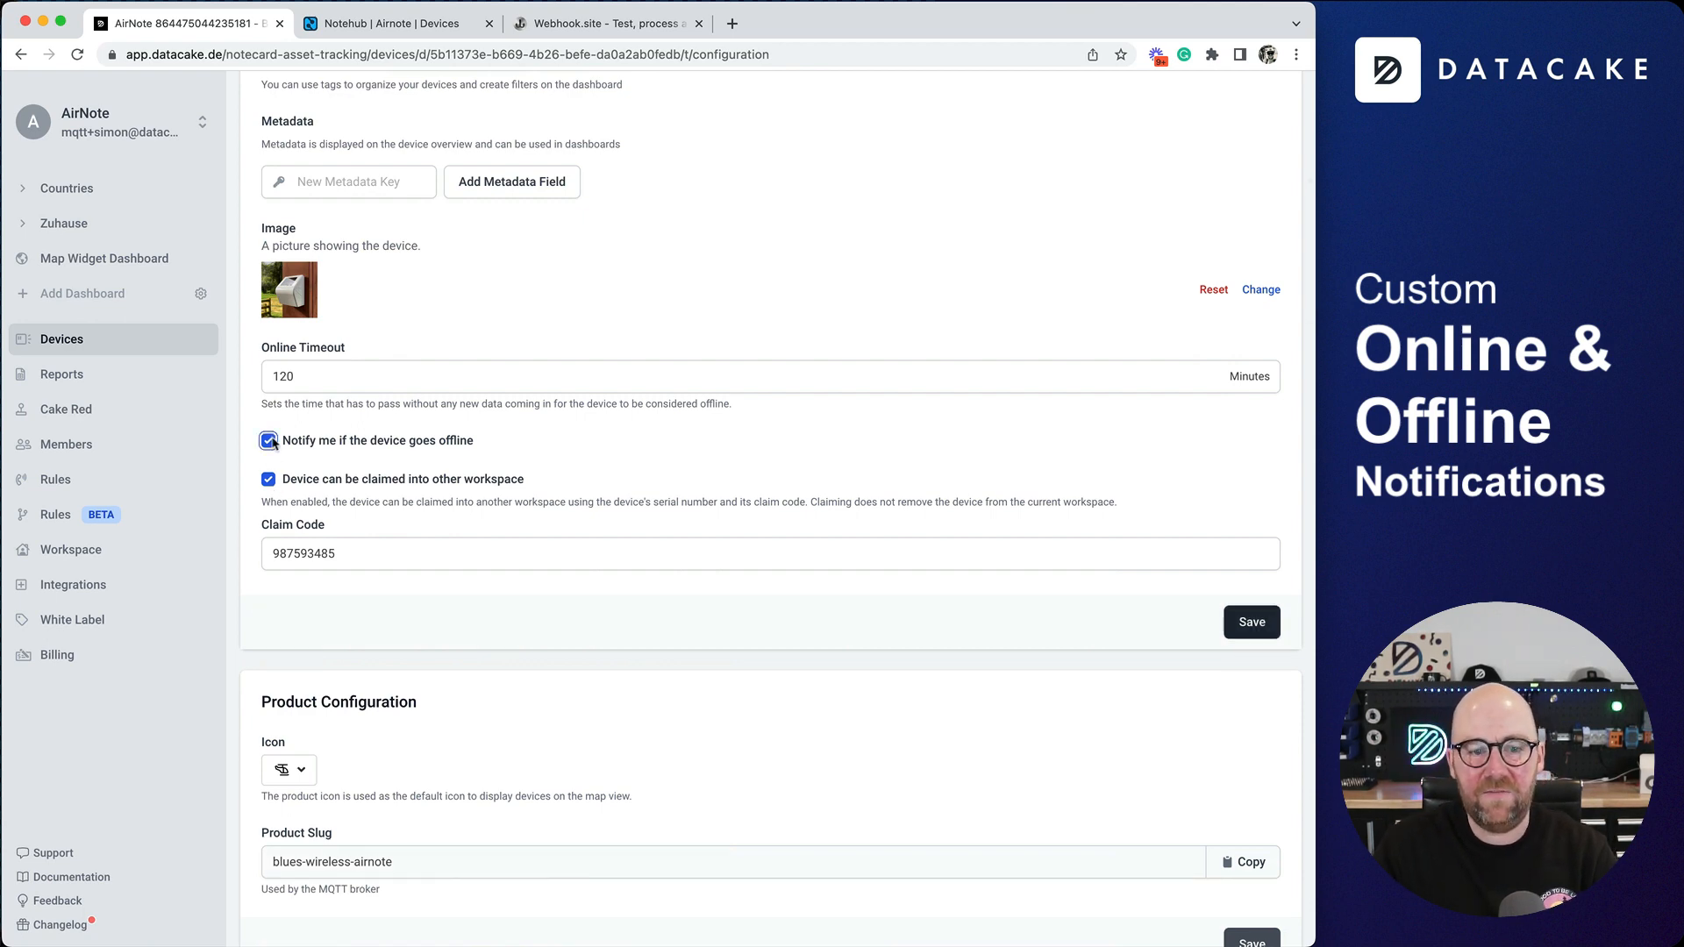
scroll(324, 442, up, 1)
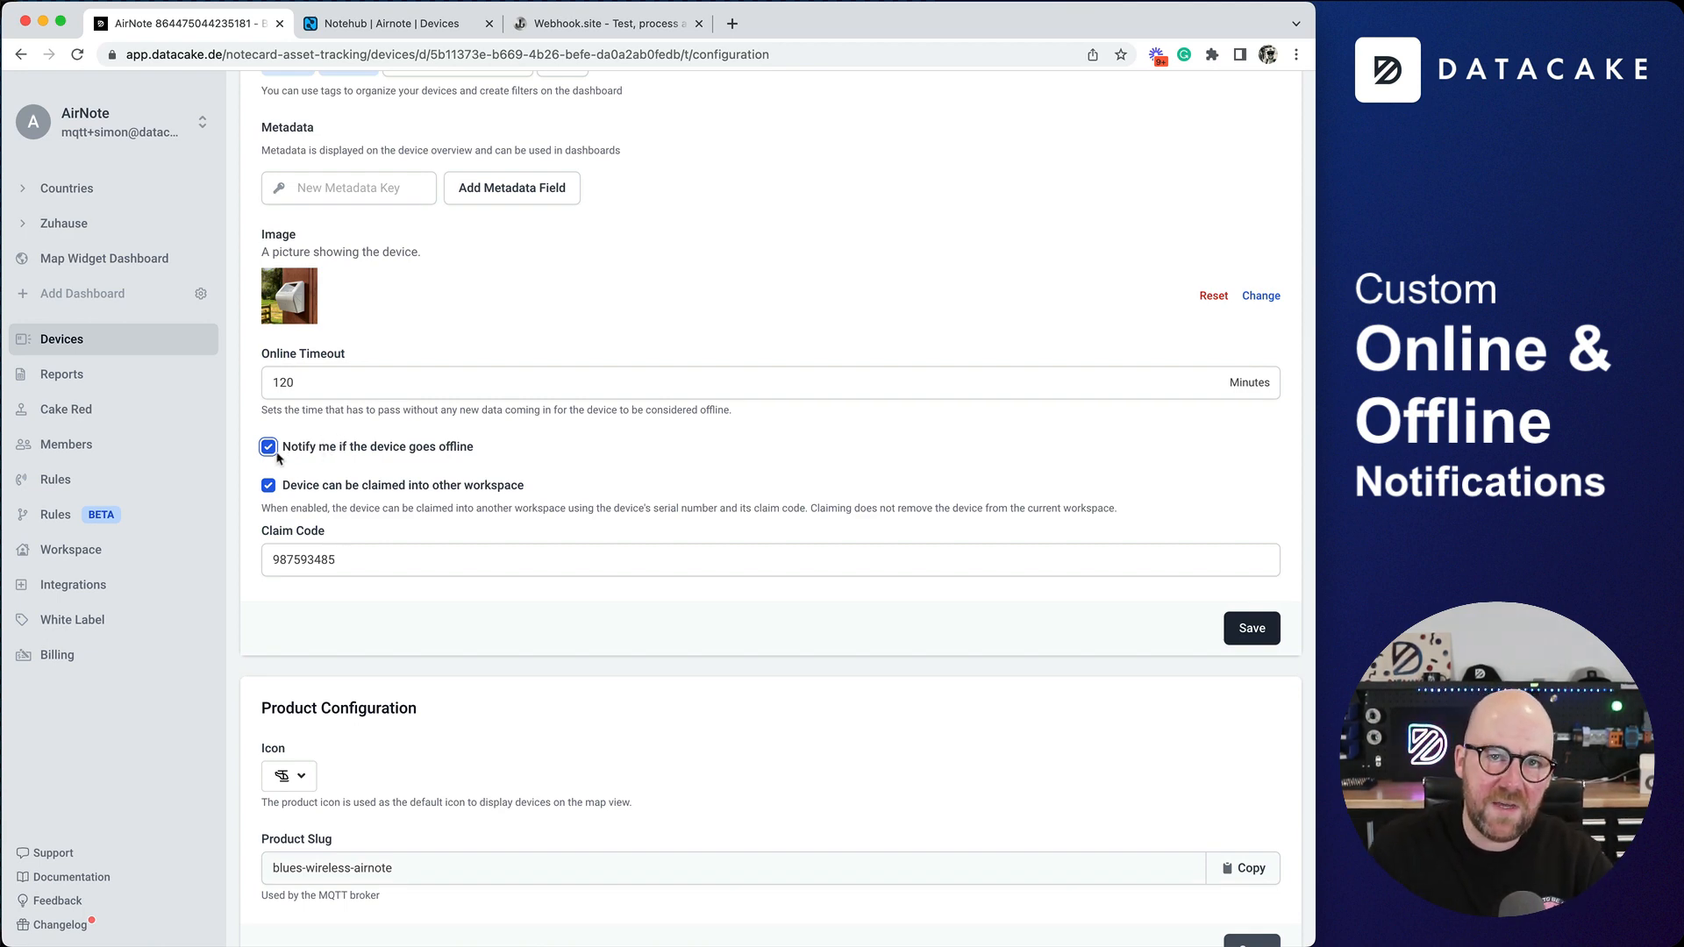
scroll(271, 462, up, 10)
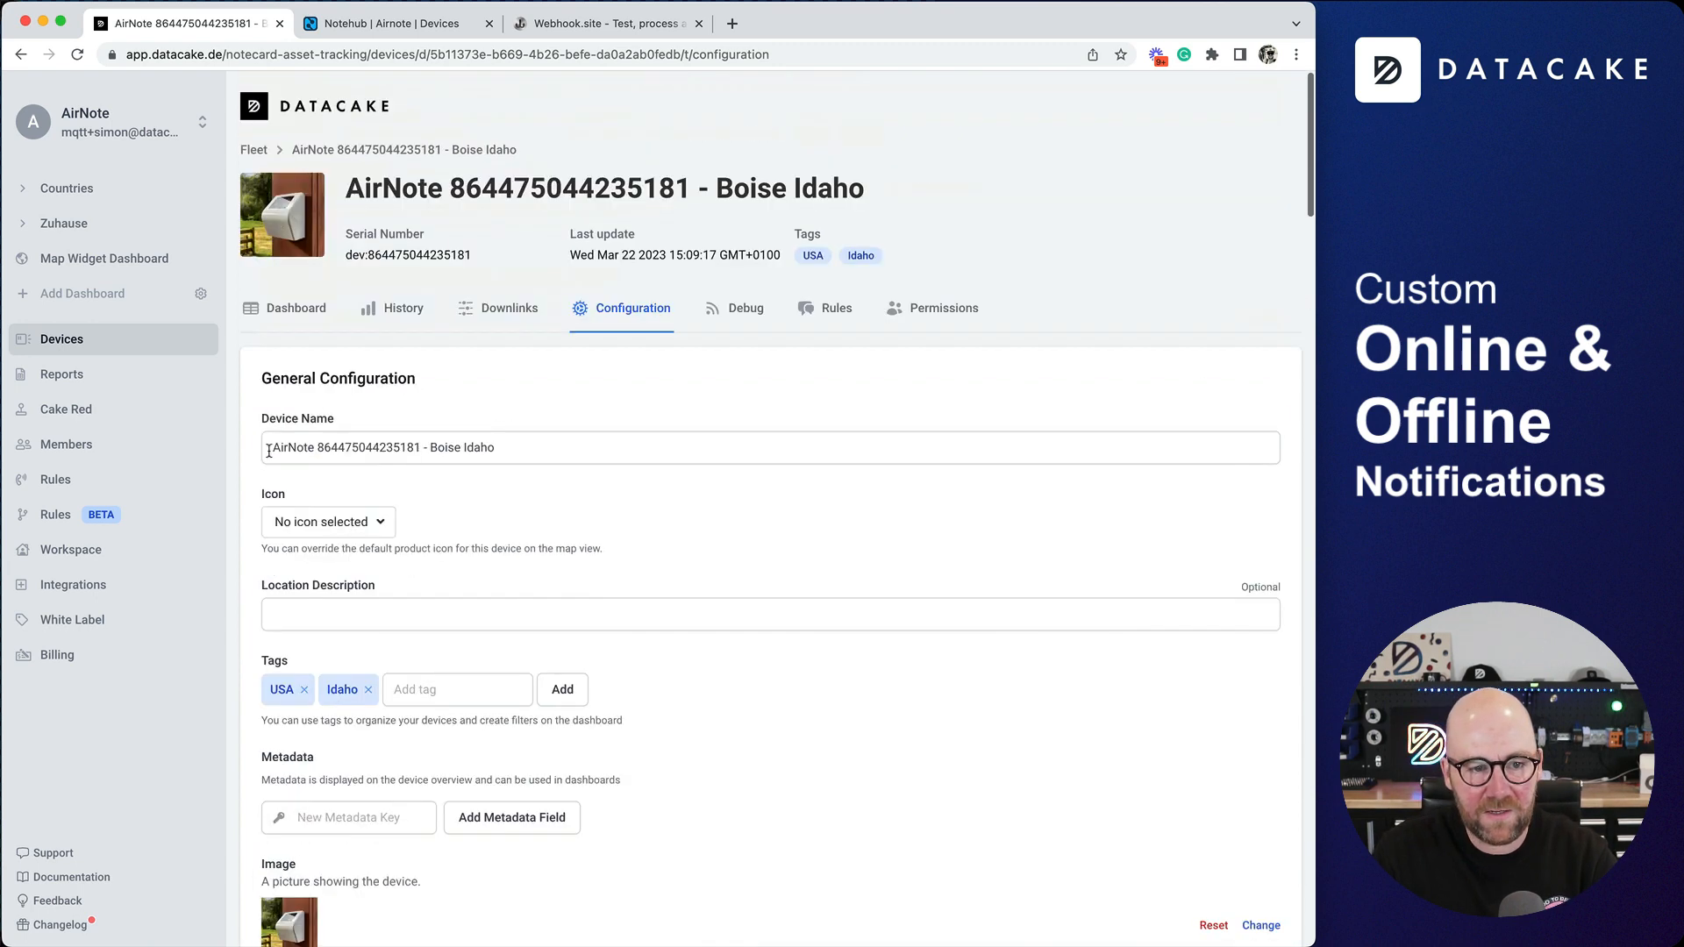
- Check the Boise Idaho AirNote's dashboard and the Operational fleet's last-seen times in Notehub
click(298, 309)
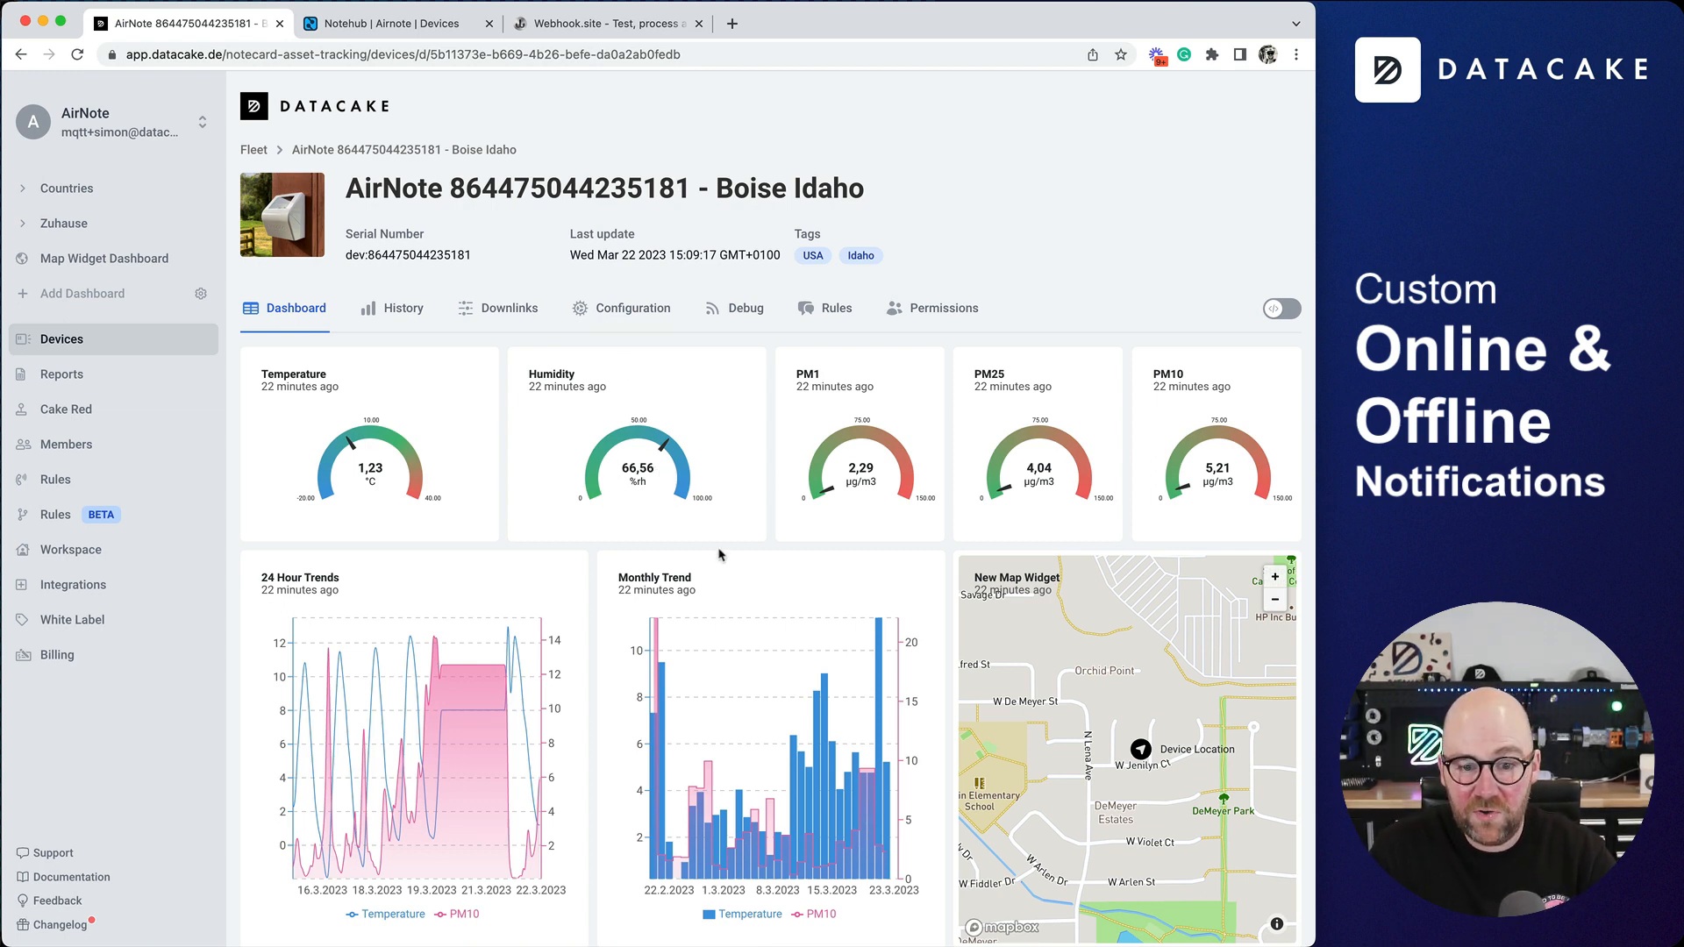
click(402, 23)
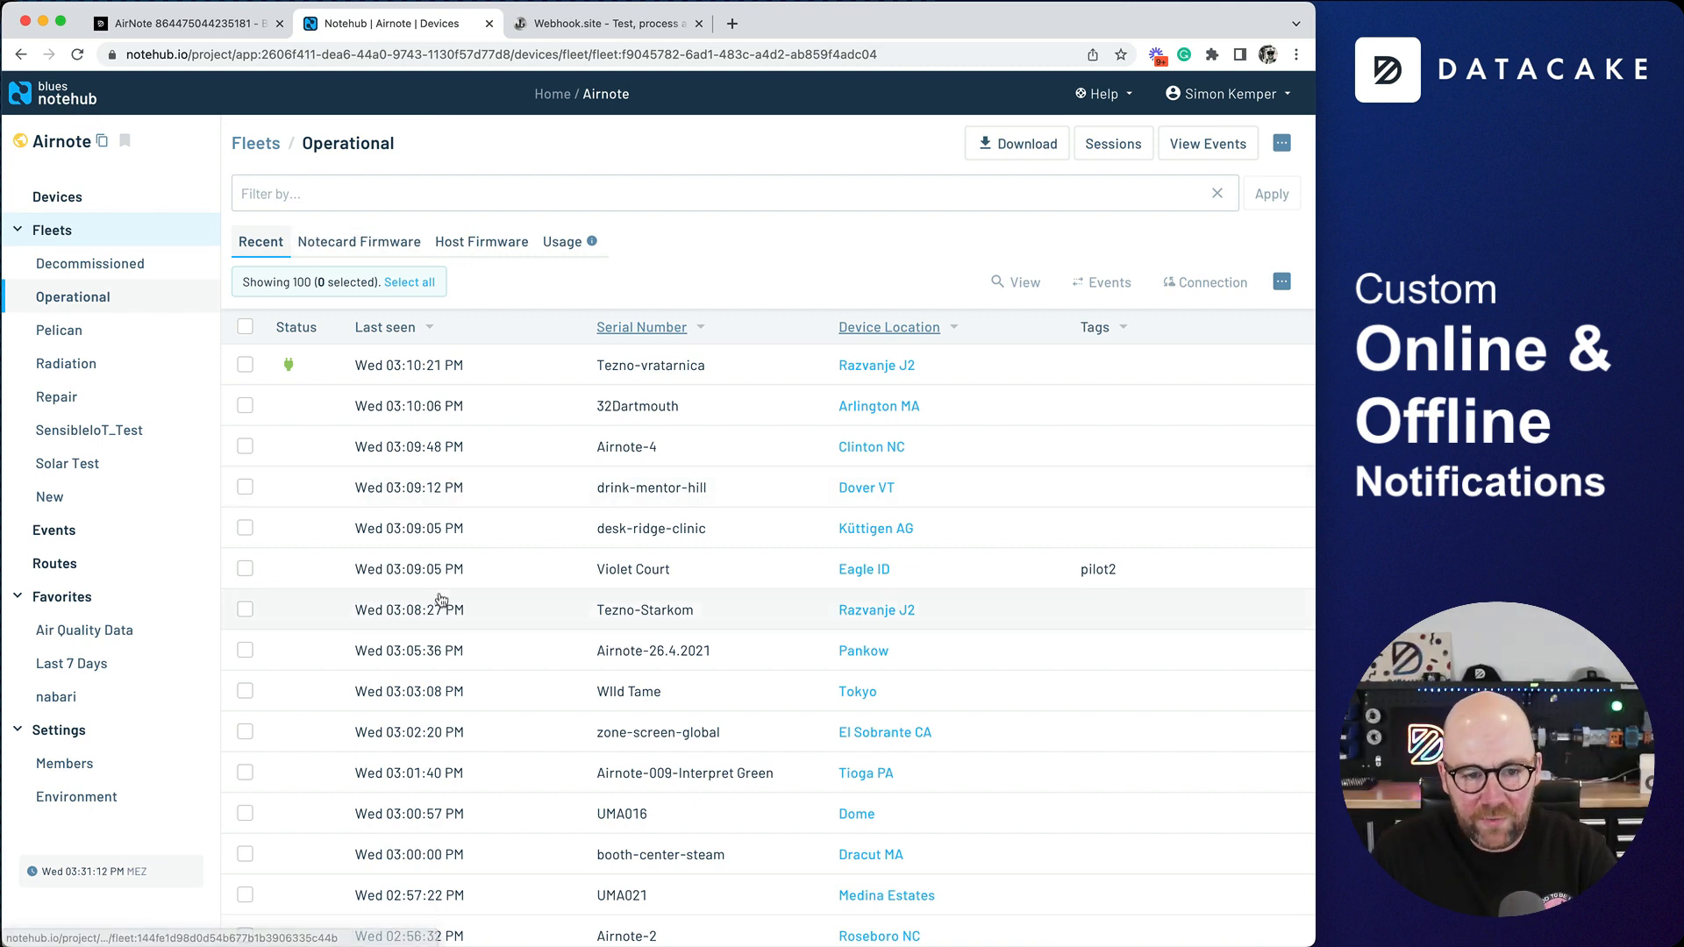
scroll(488, 501, down, 5)
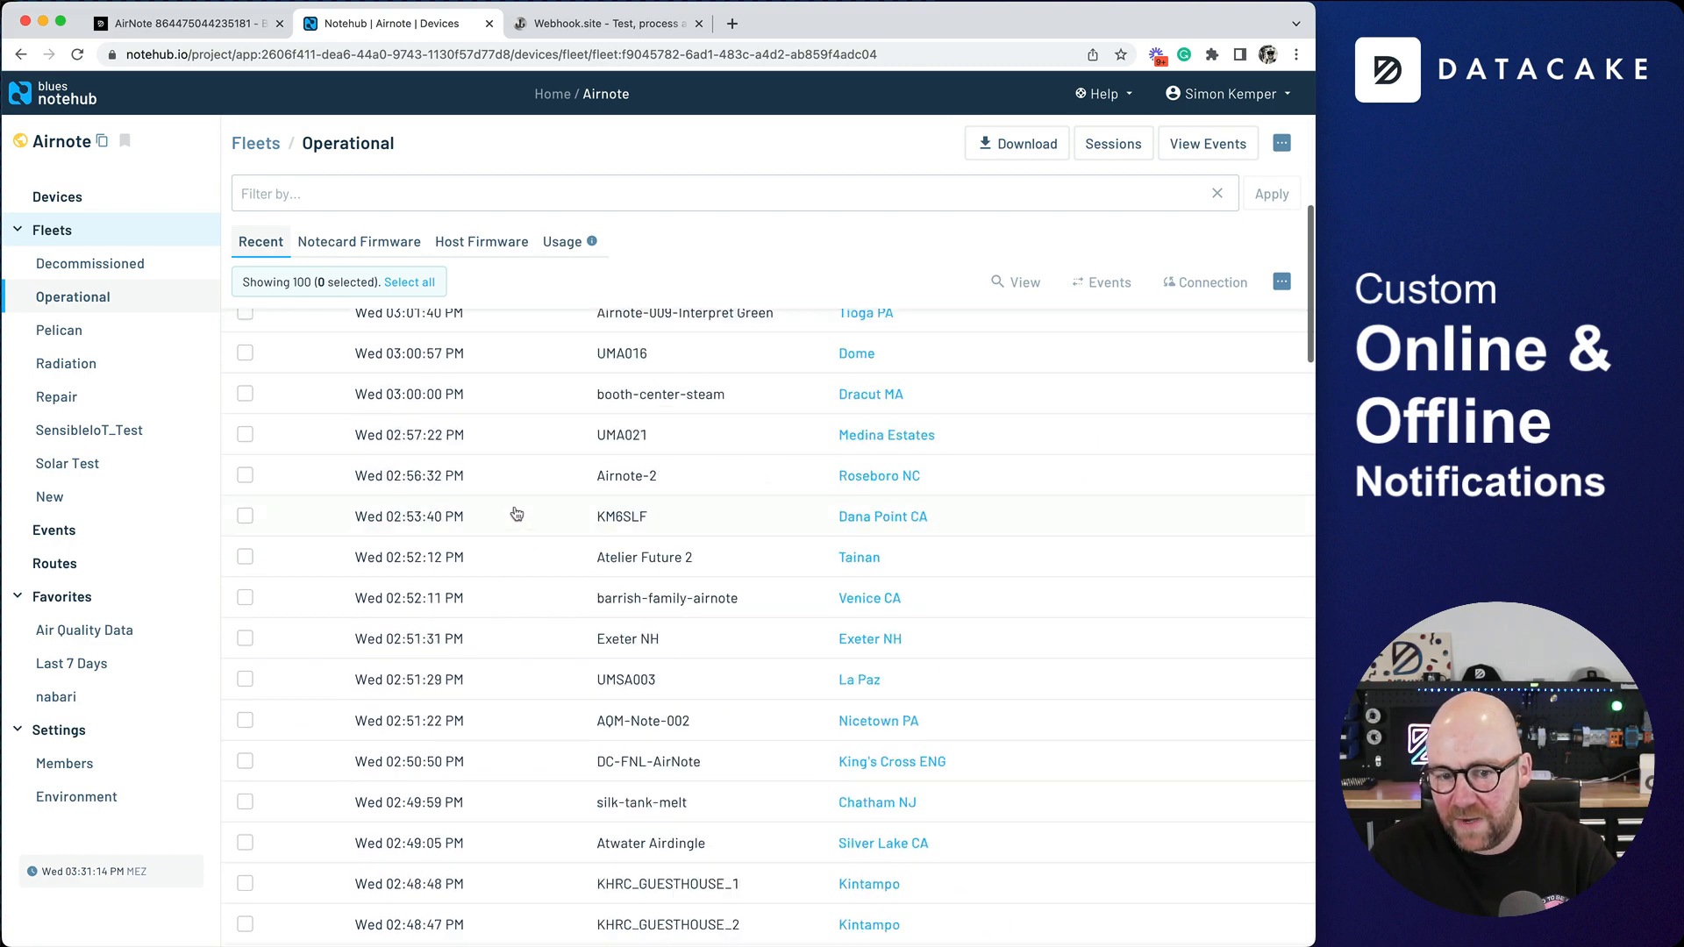
scroll(514, 515, up, 5)
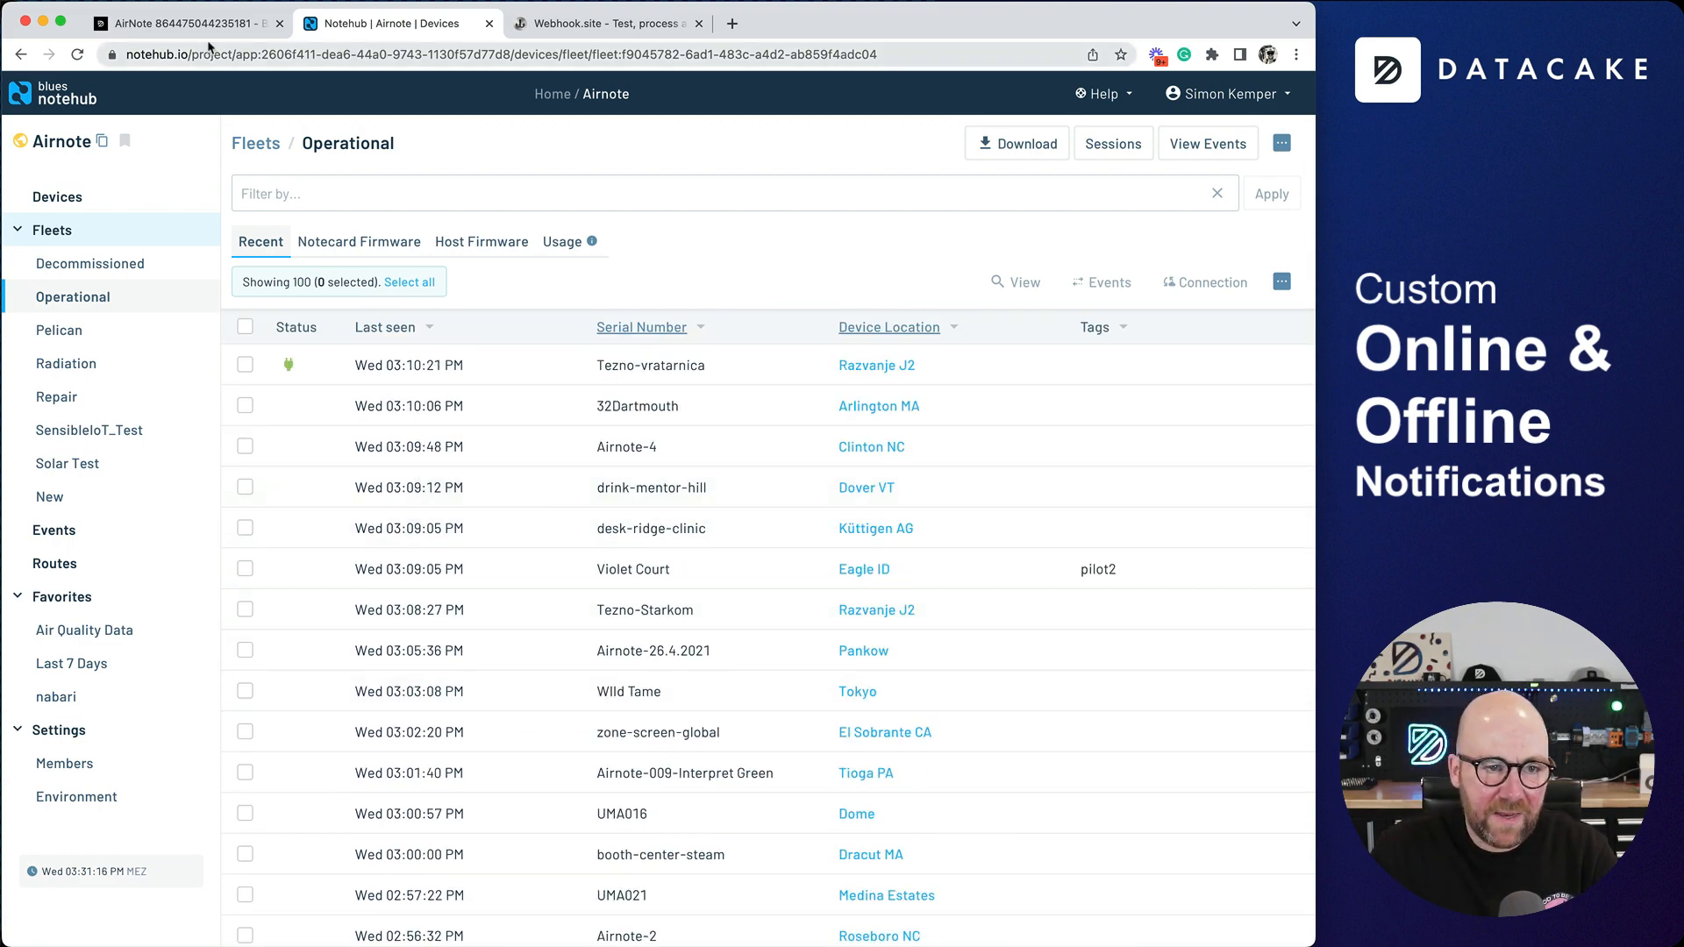
- Switch back to Datacake and review the general configuration of Notecard Asset Tracker 01, down to its Online Timeout
click(184, 23)
click(79, 355)
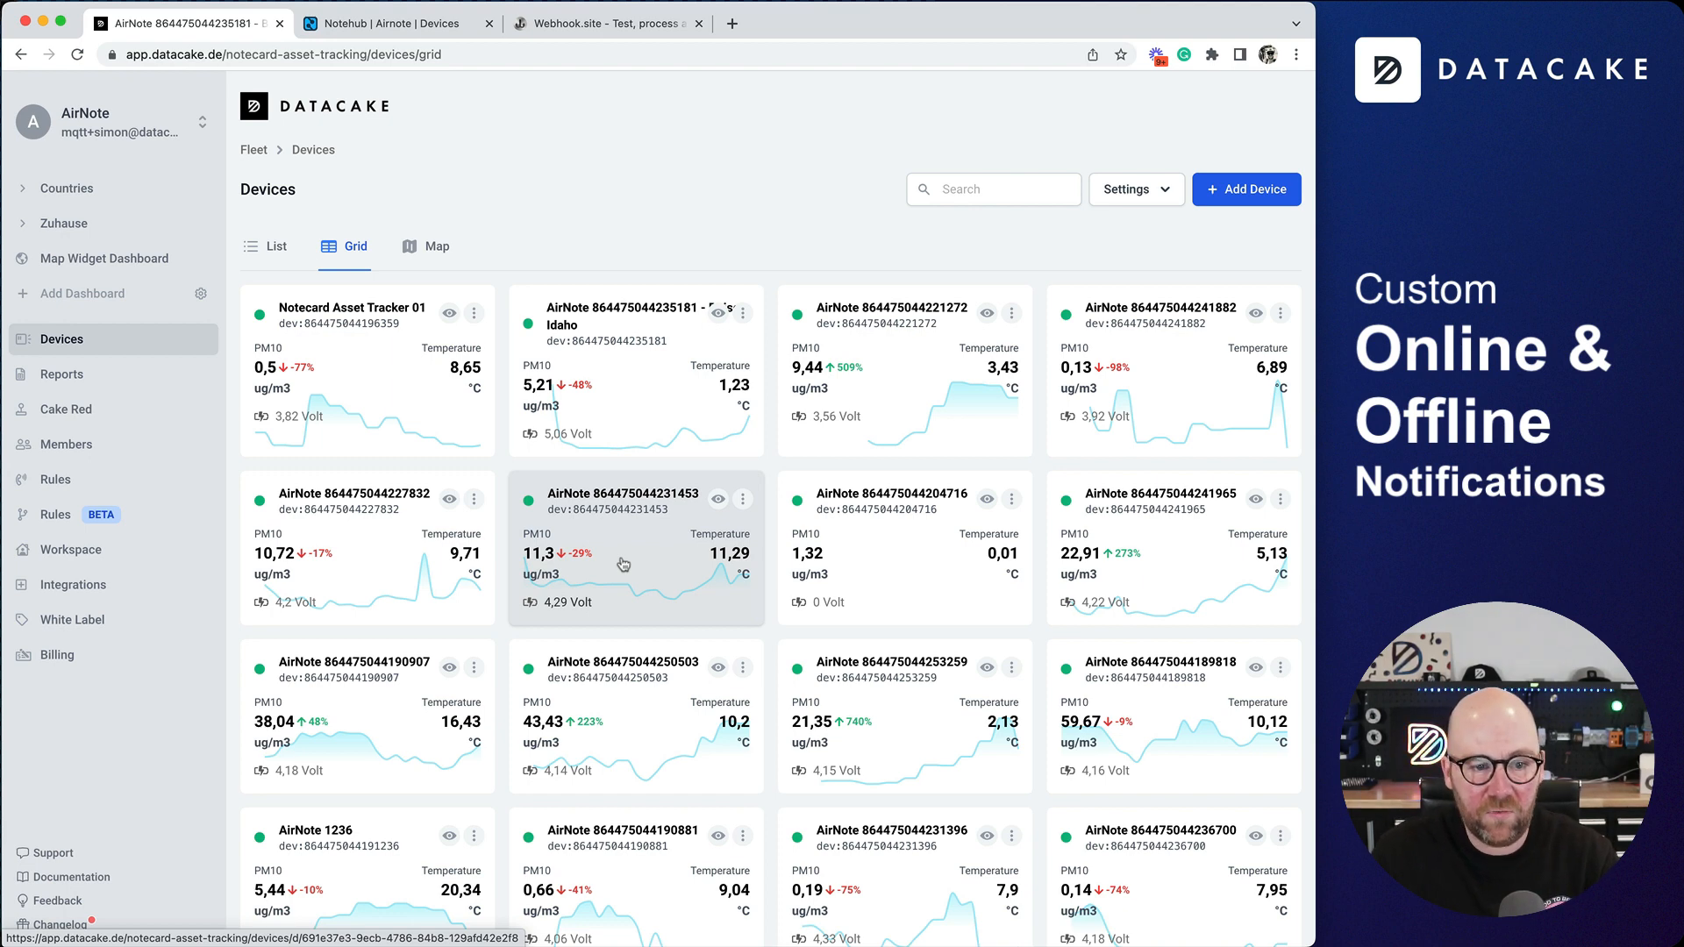
click(450, 387)
click(640, 321)
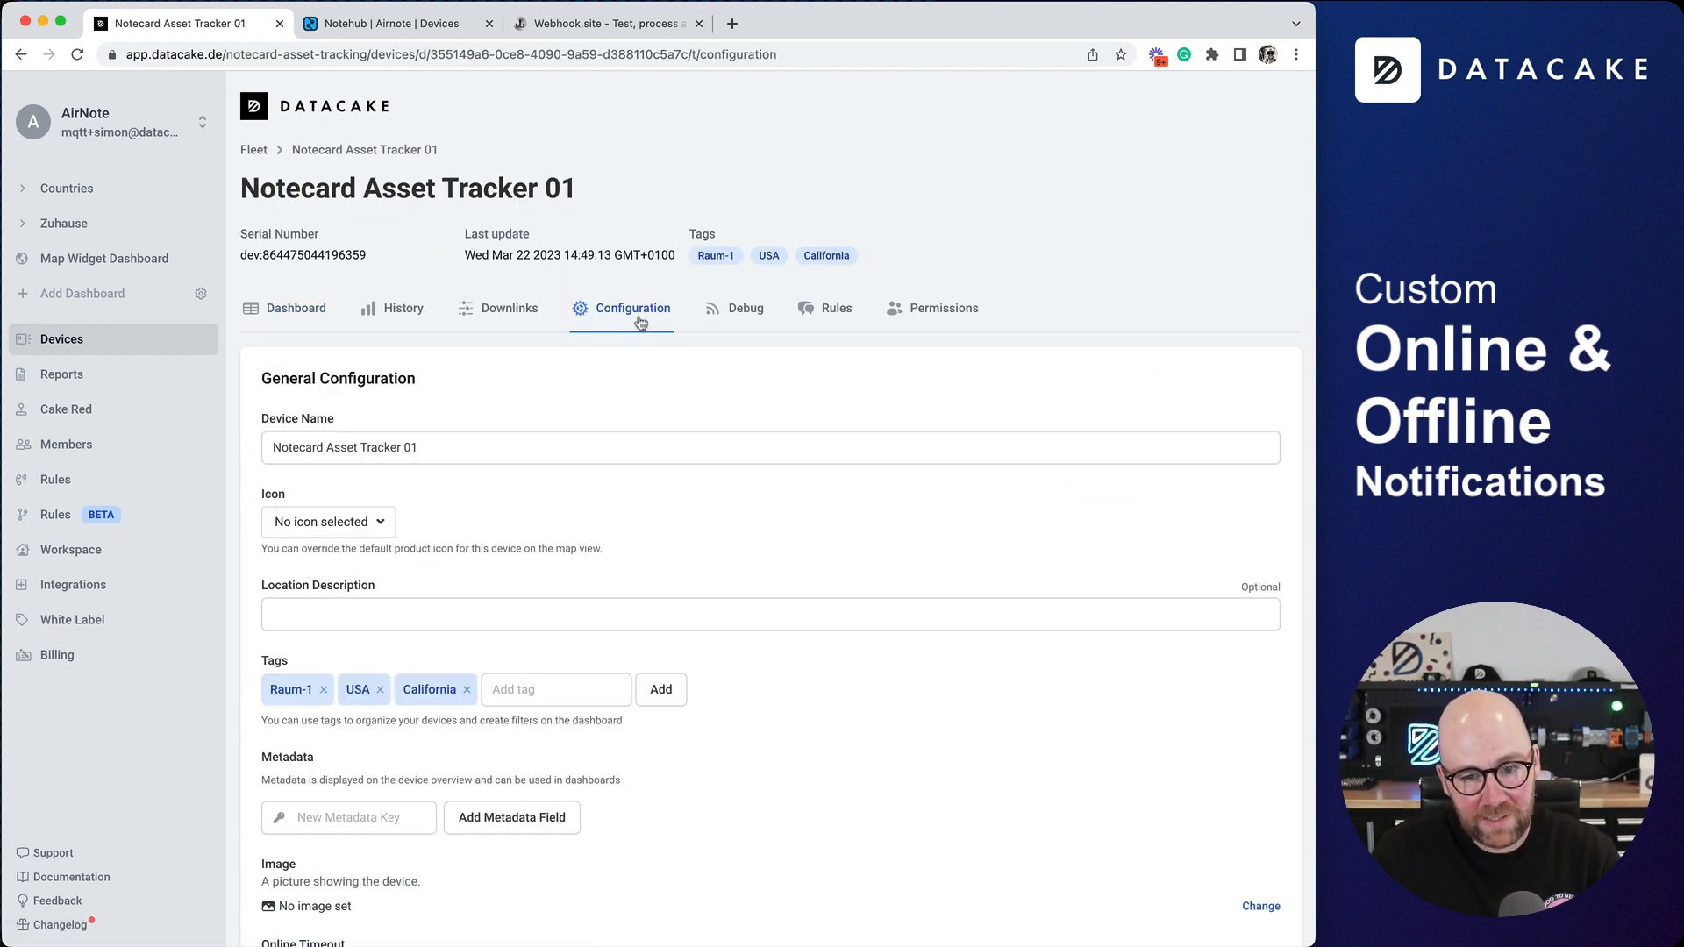
scroll(353, 584, down, 5)
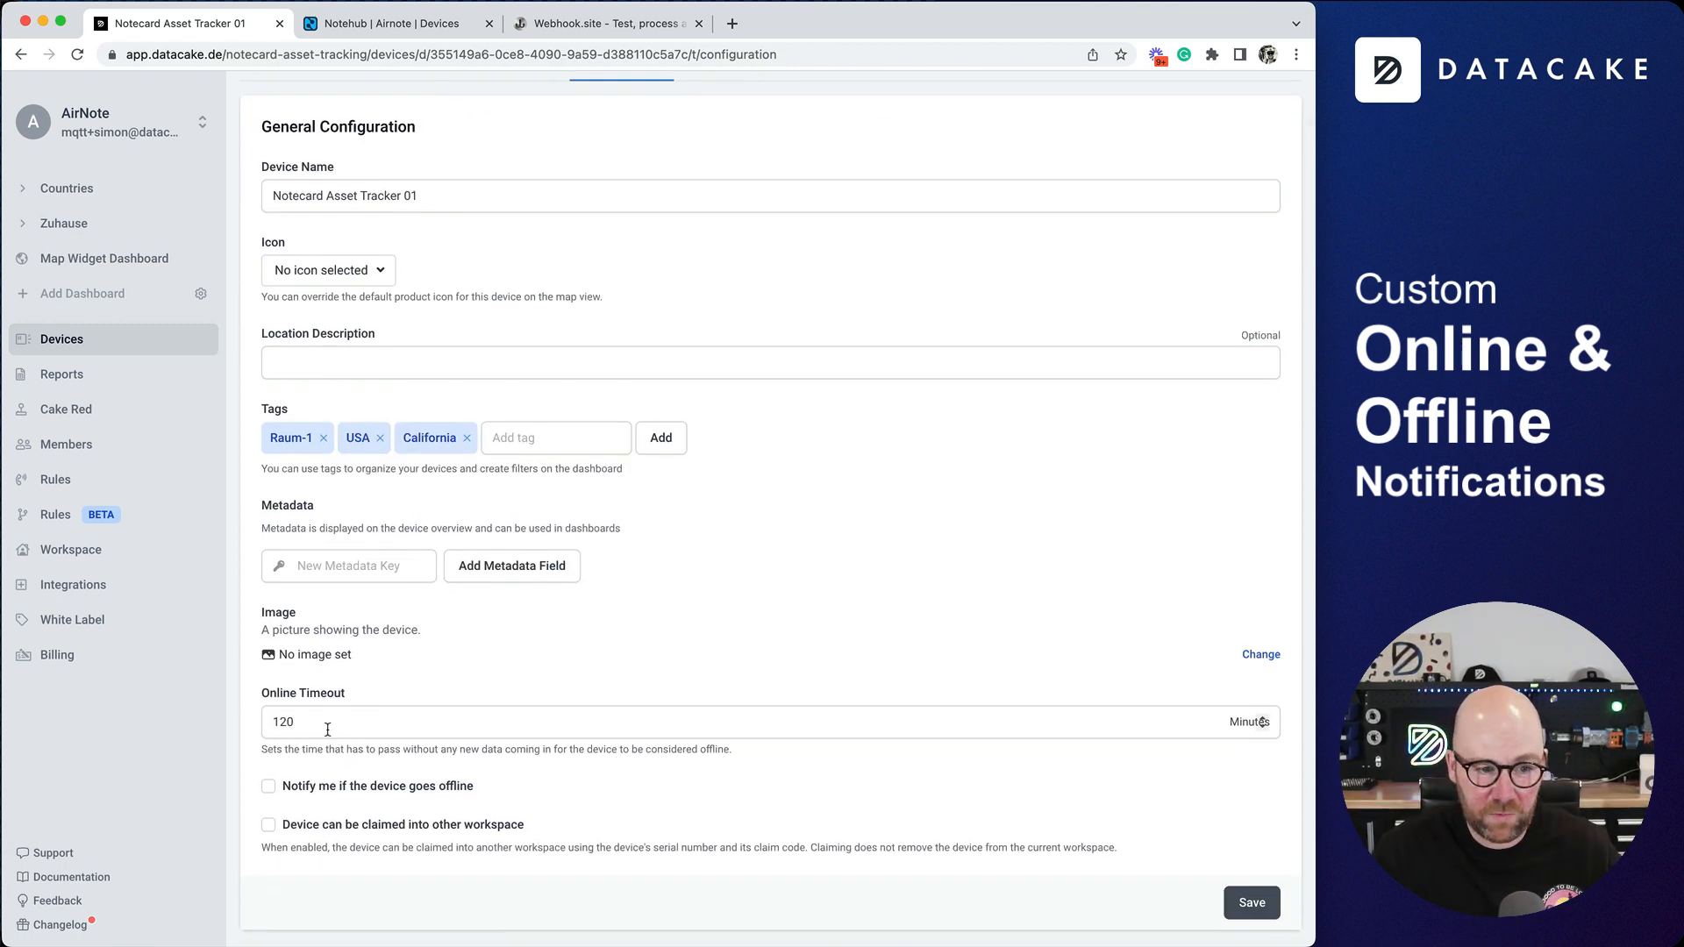
- Create a new rule in Rules BETA that applies to all devices of the Blues Wireless Airnote product
click(56, 518)
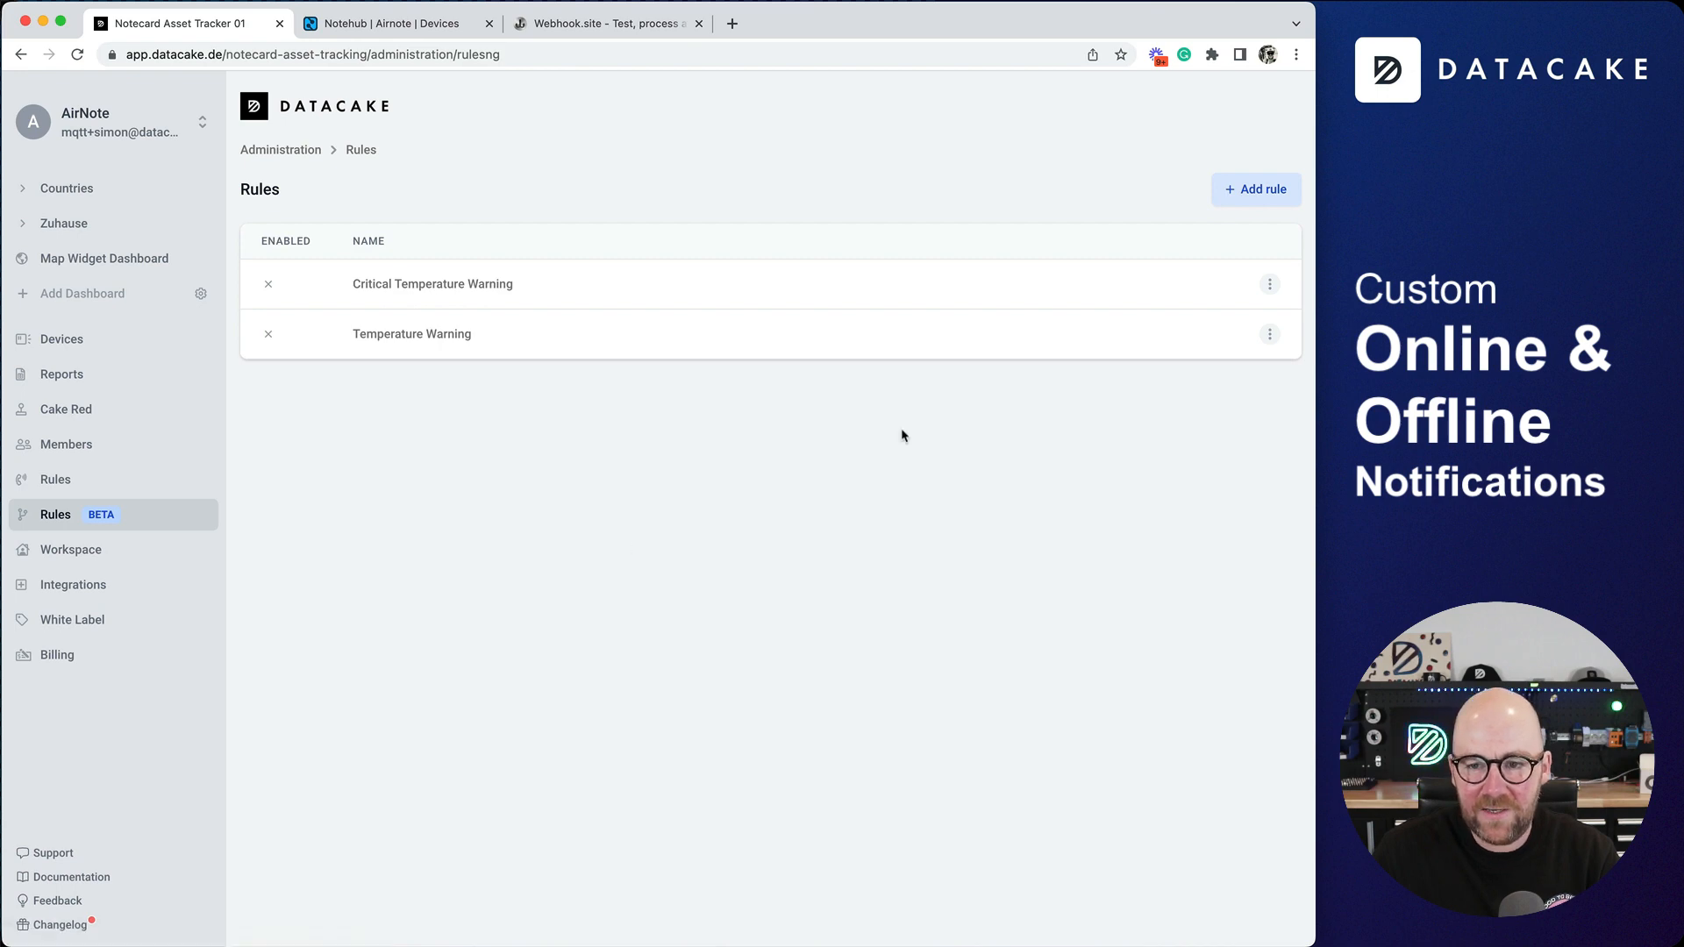
click(1239, 192)
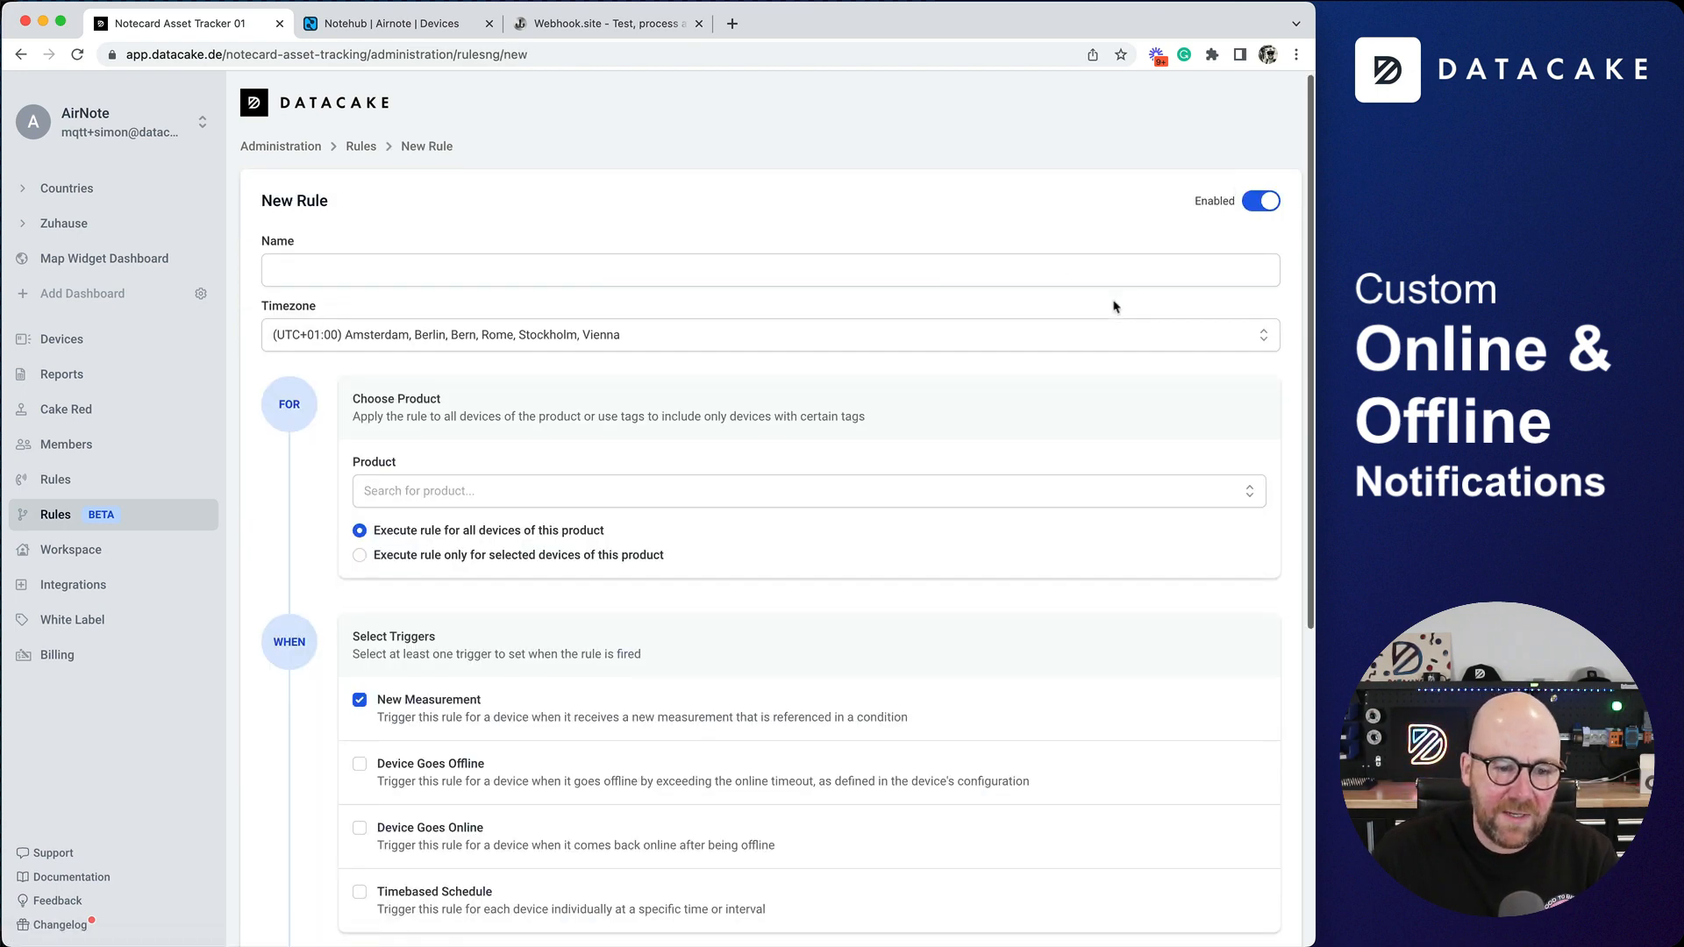
scroll(854, 331, down, 5)
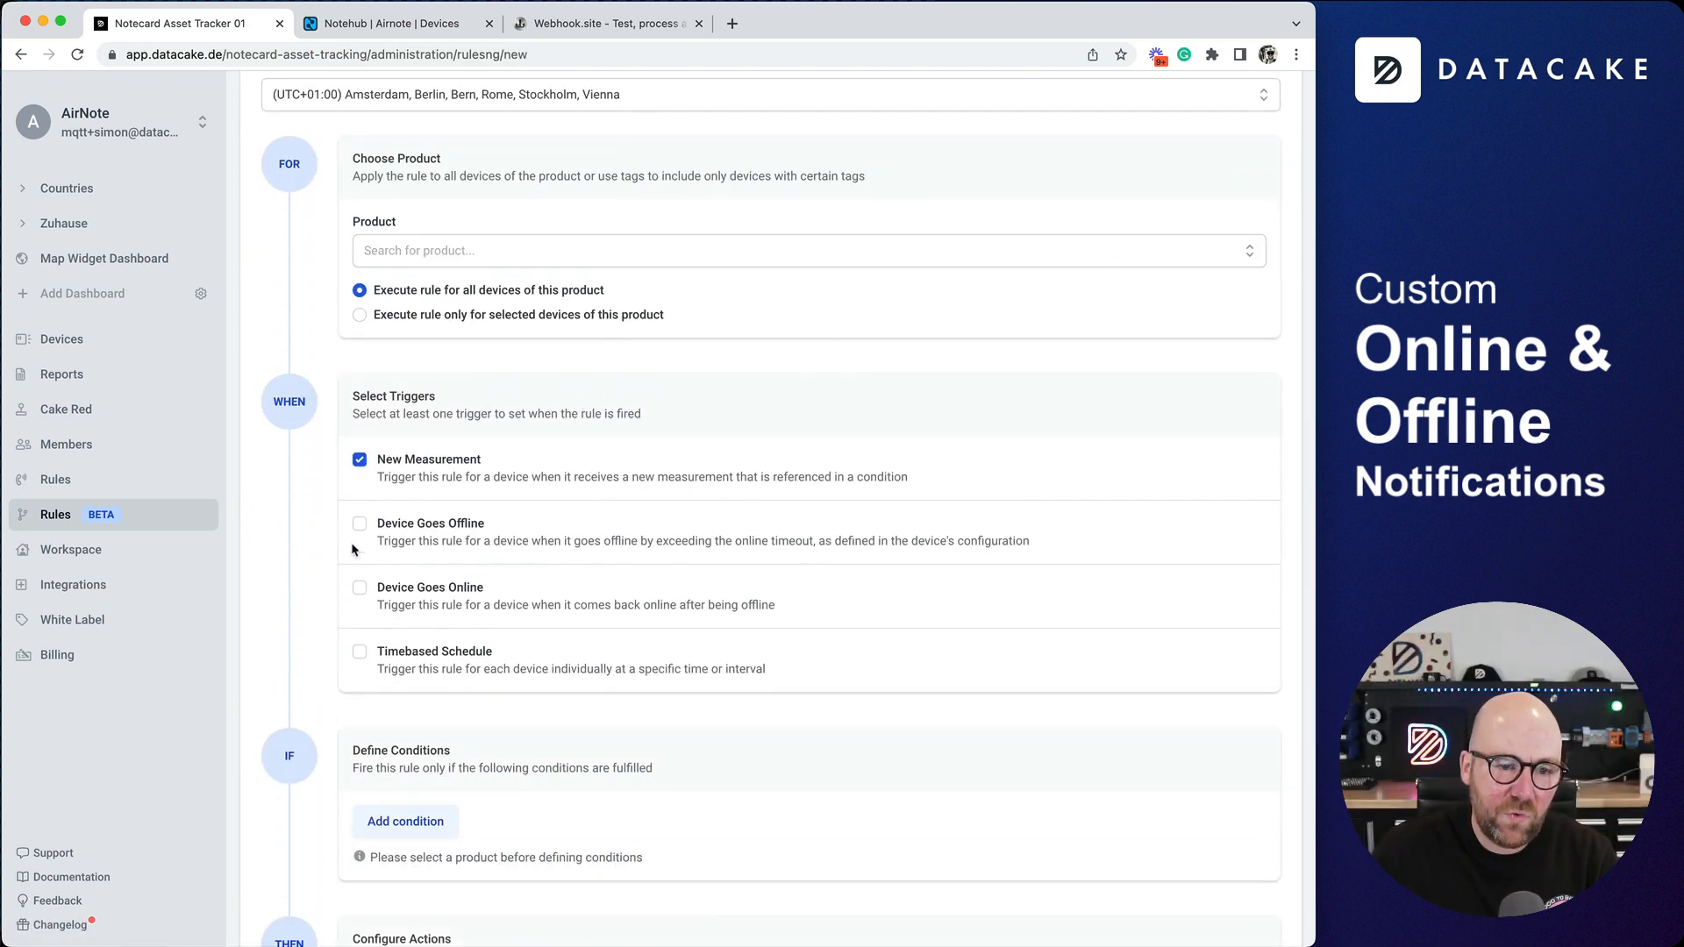
scroll(430, 500, up, 1)
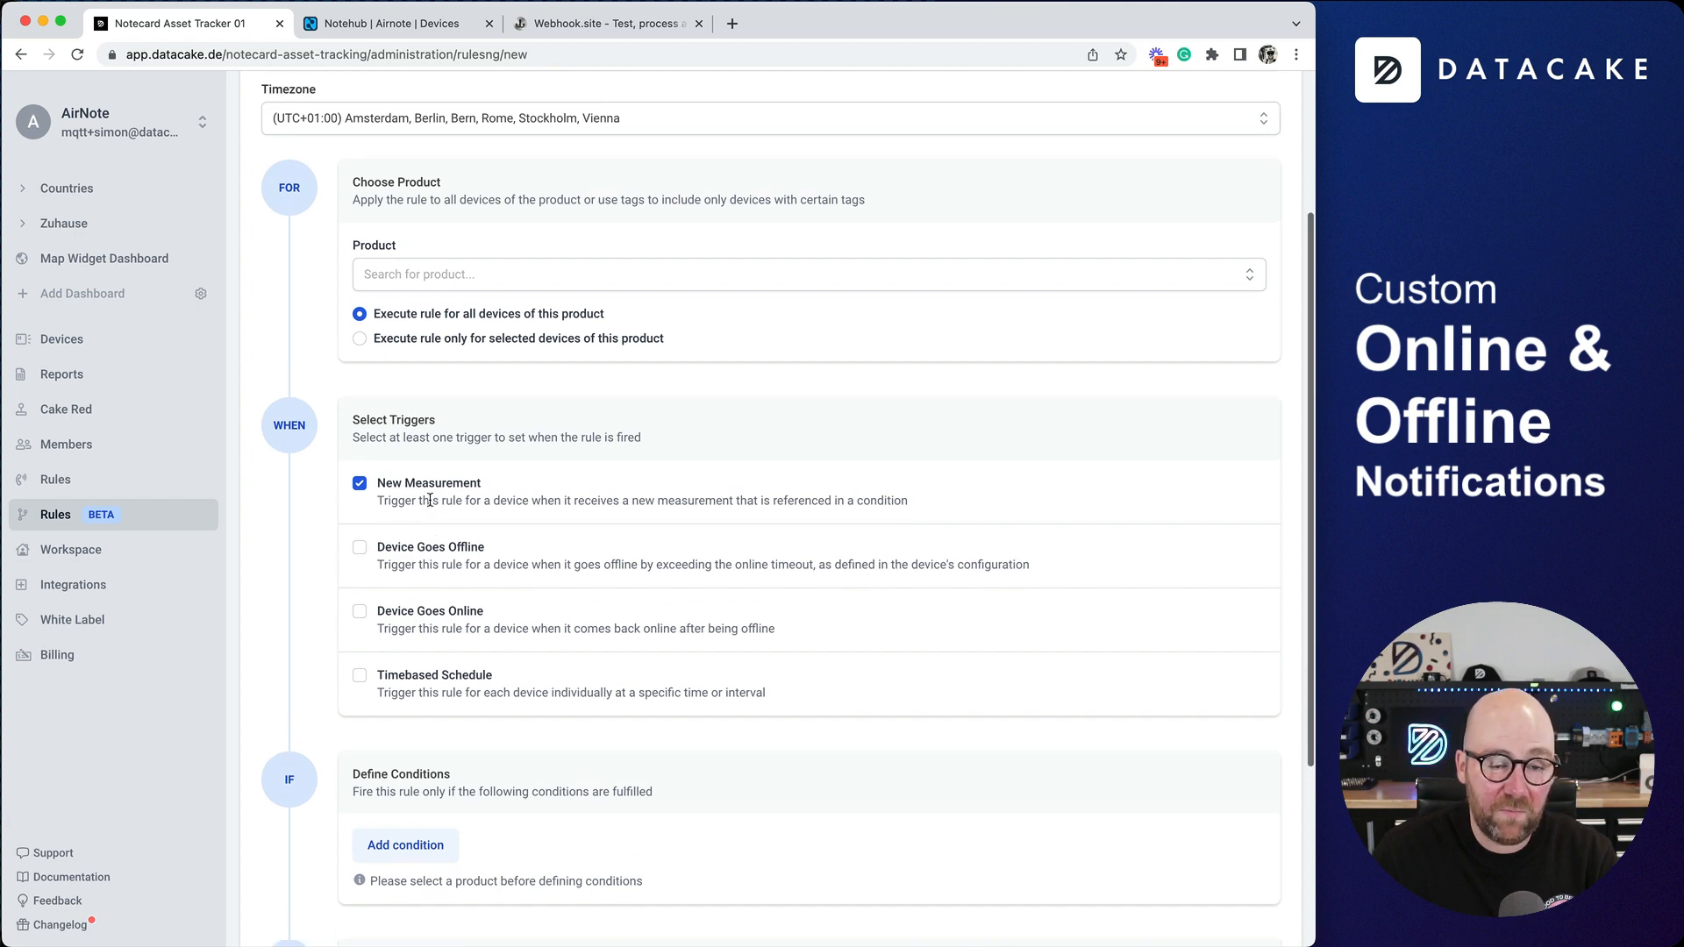
click(430, 272)
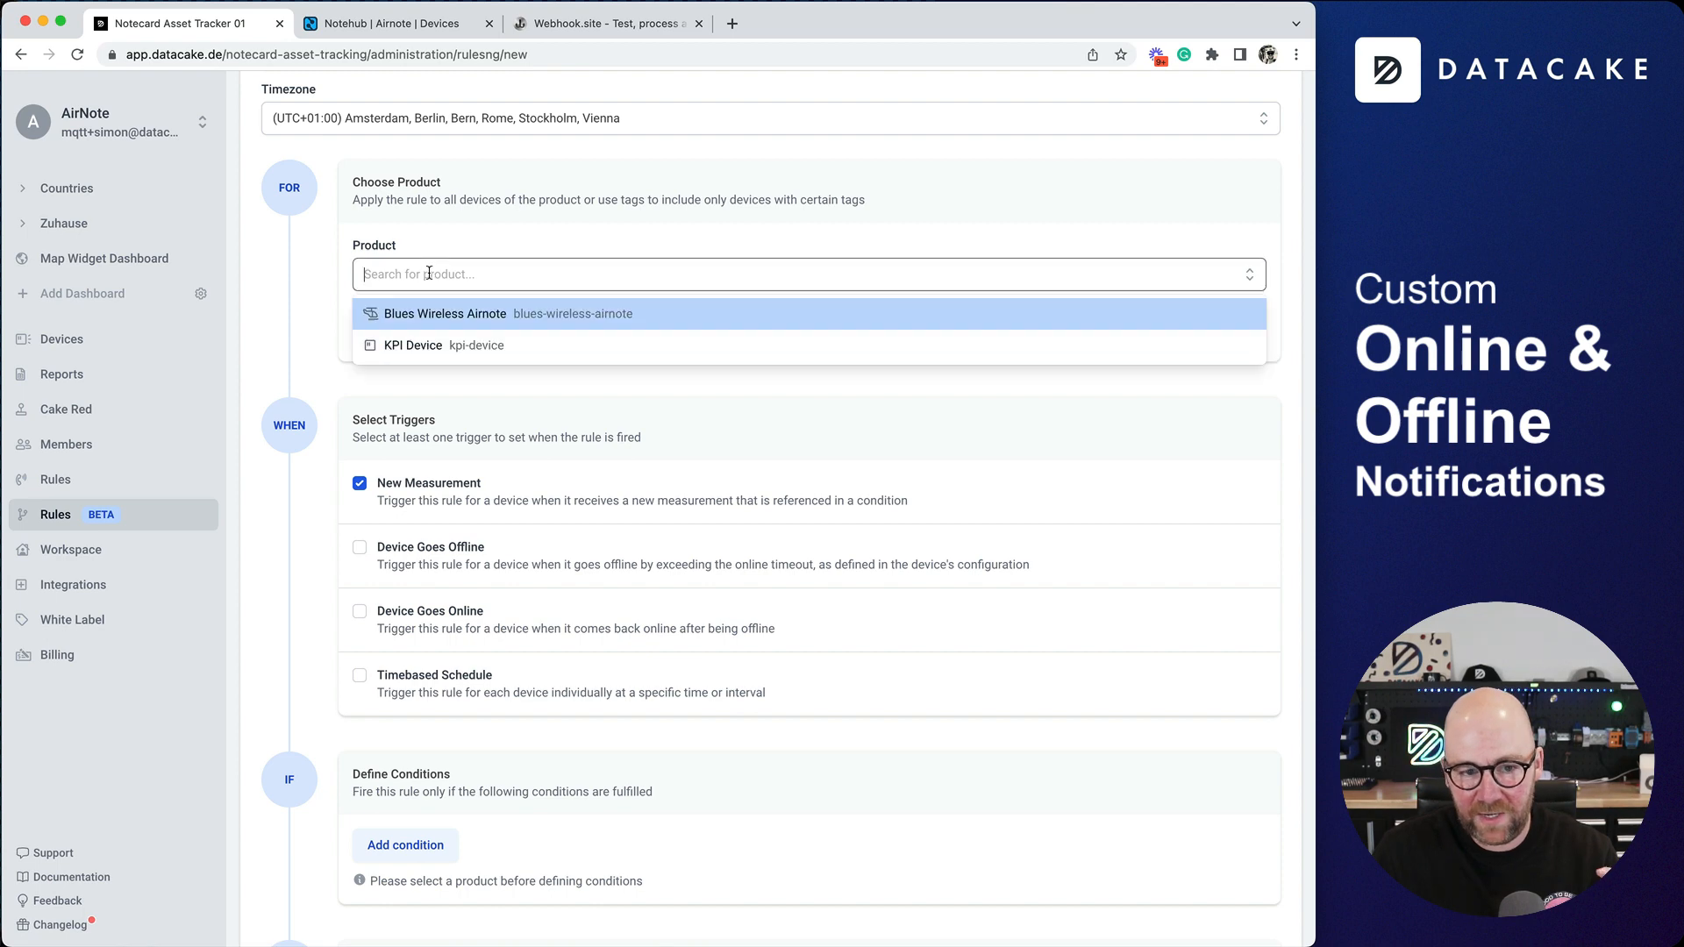
click(436, 316)
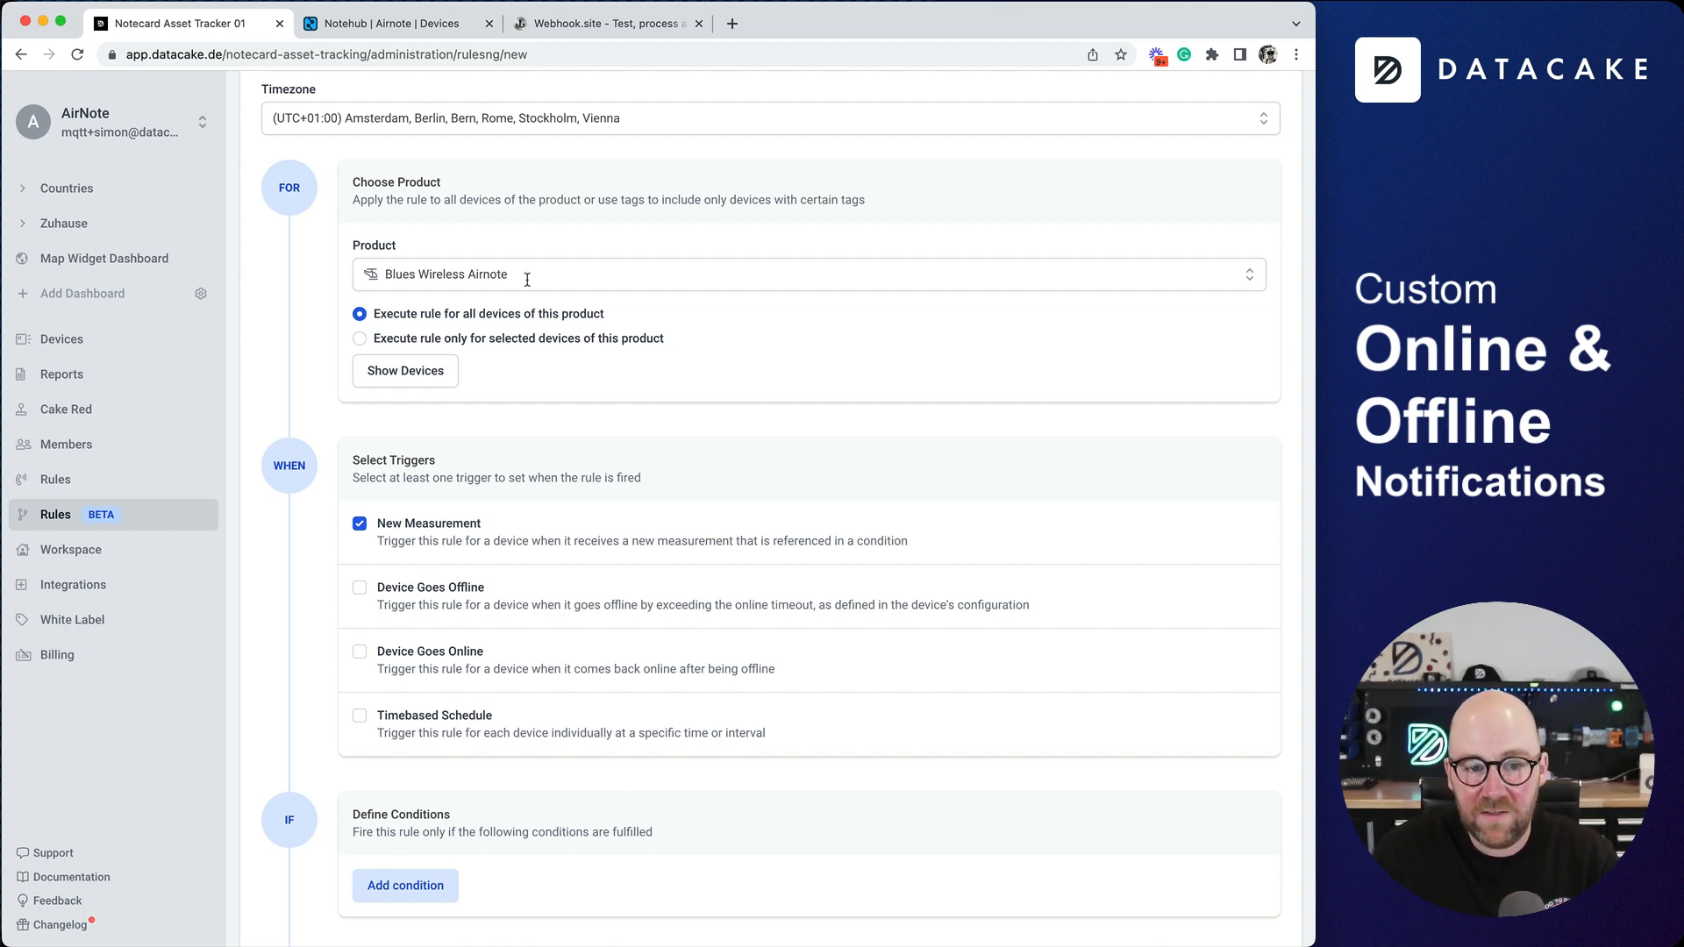
drag(375, 321, 629, 320)
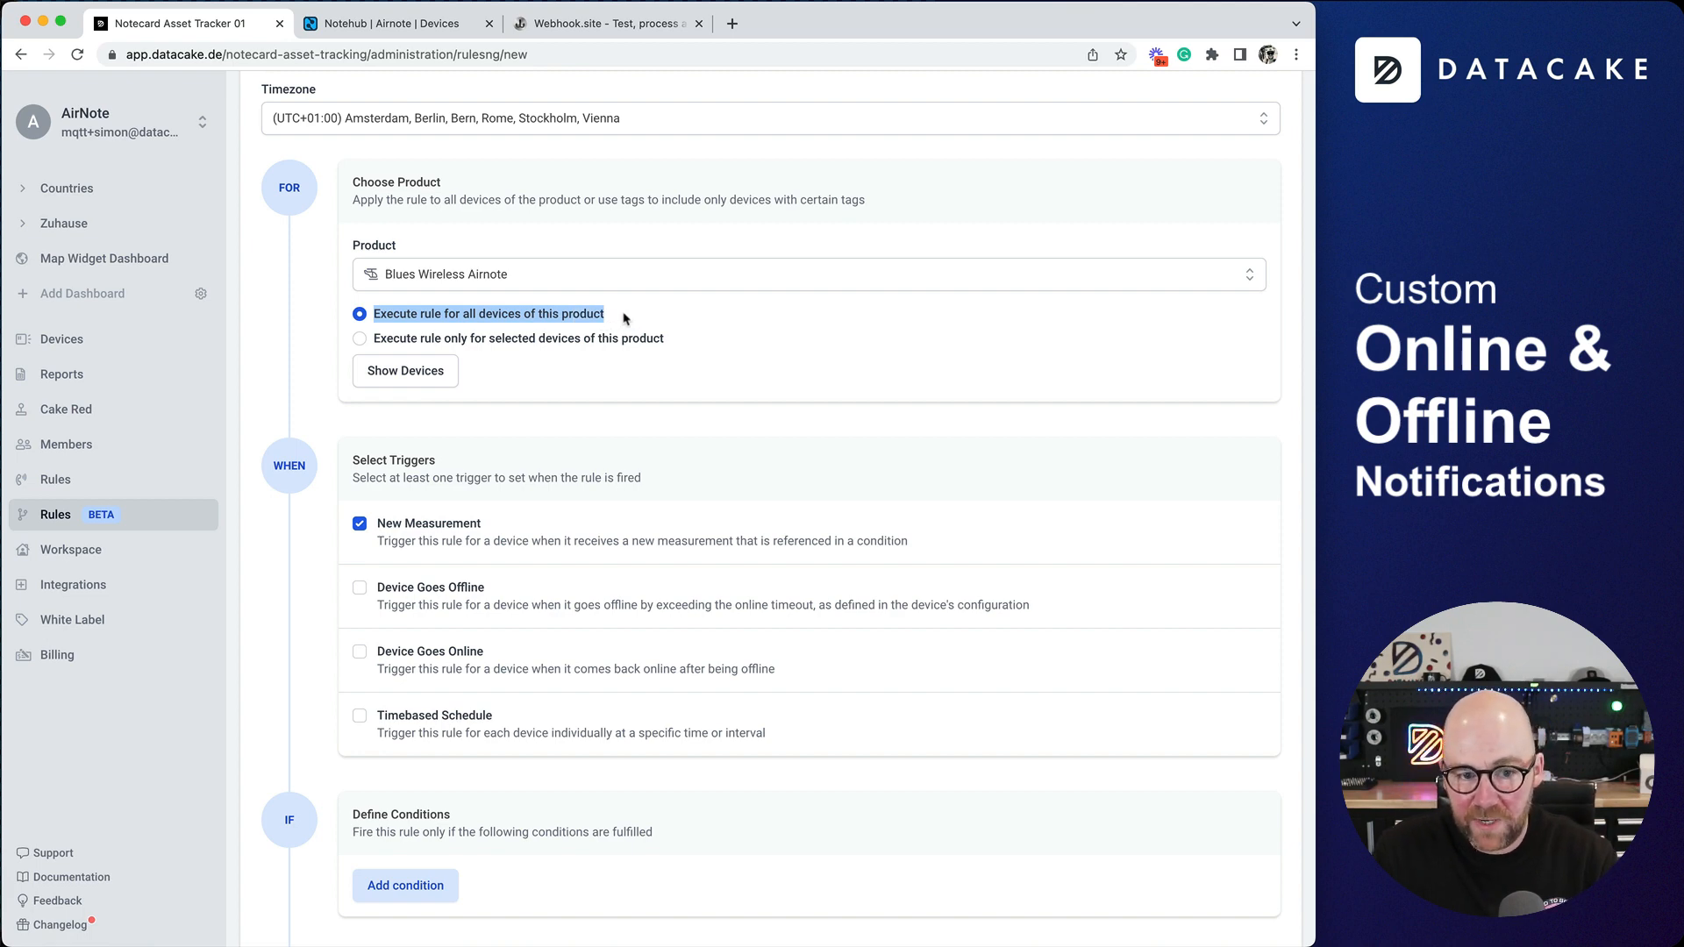
- Make Device Goes Offline the rule's only trigger, deselecting New Measurement
scroll(406, 496, down, 5)
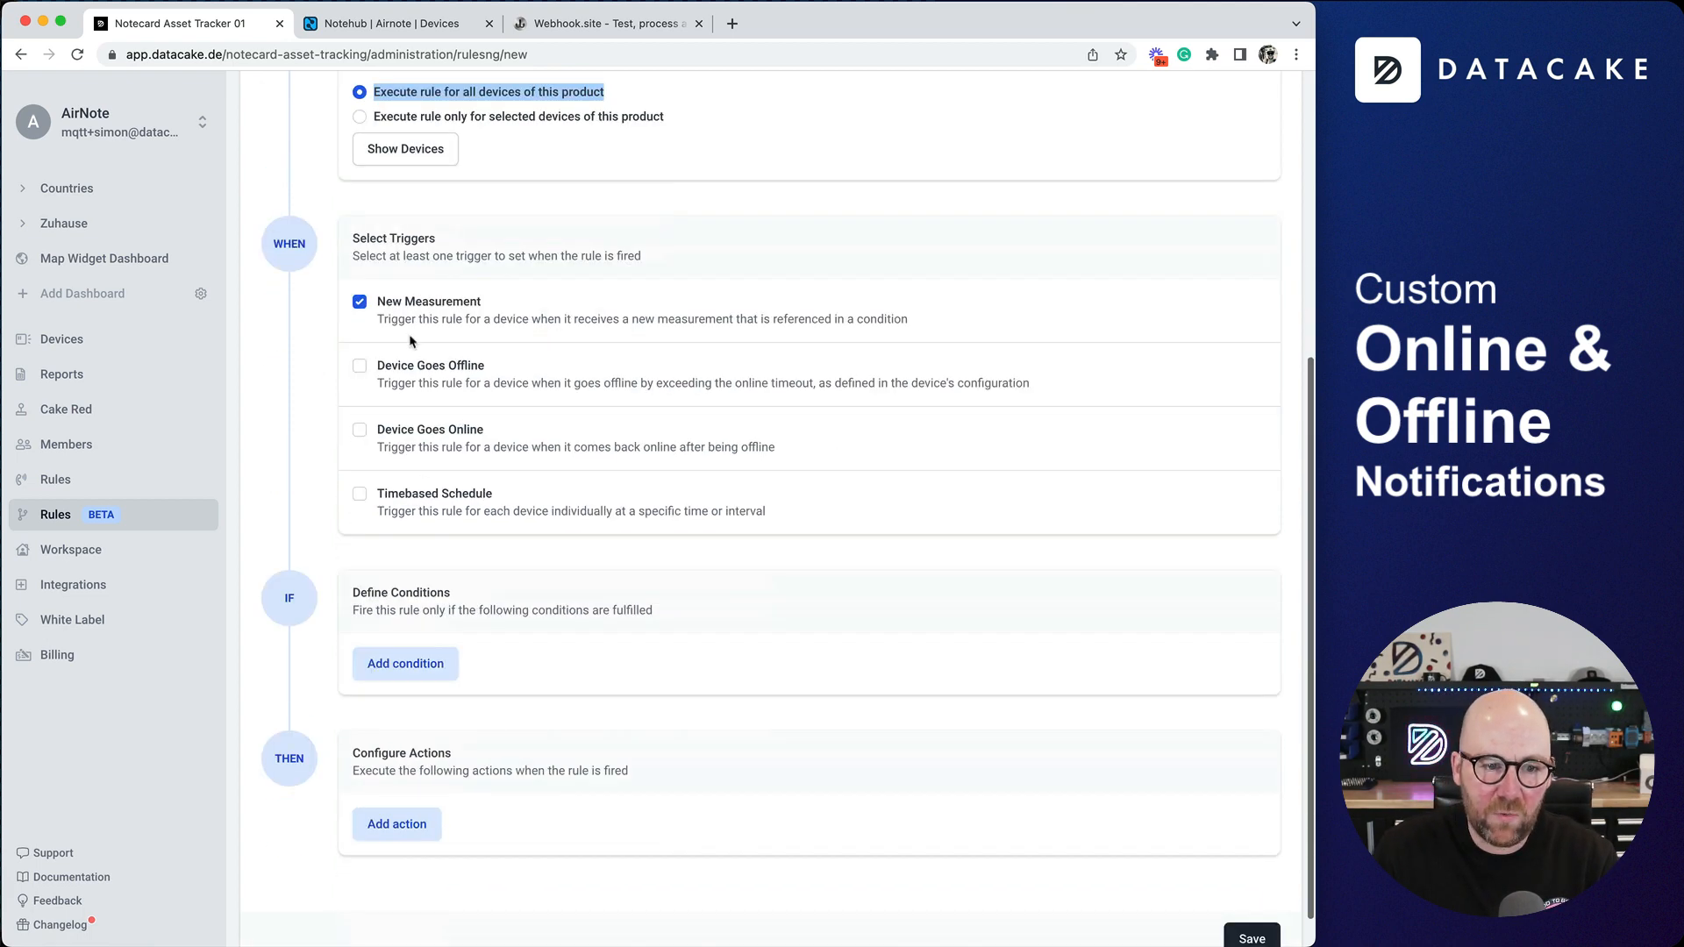
click(366, 306)
click(361, 501)
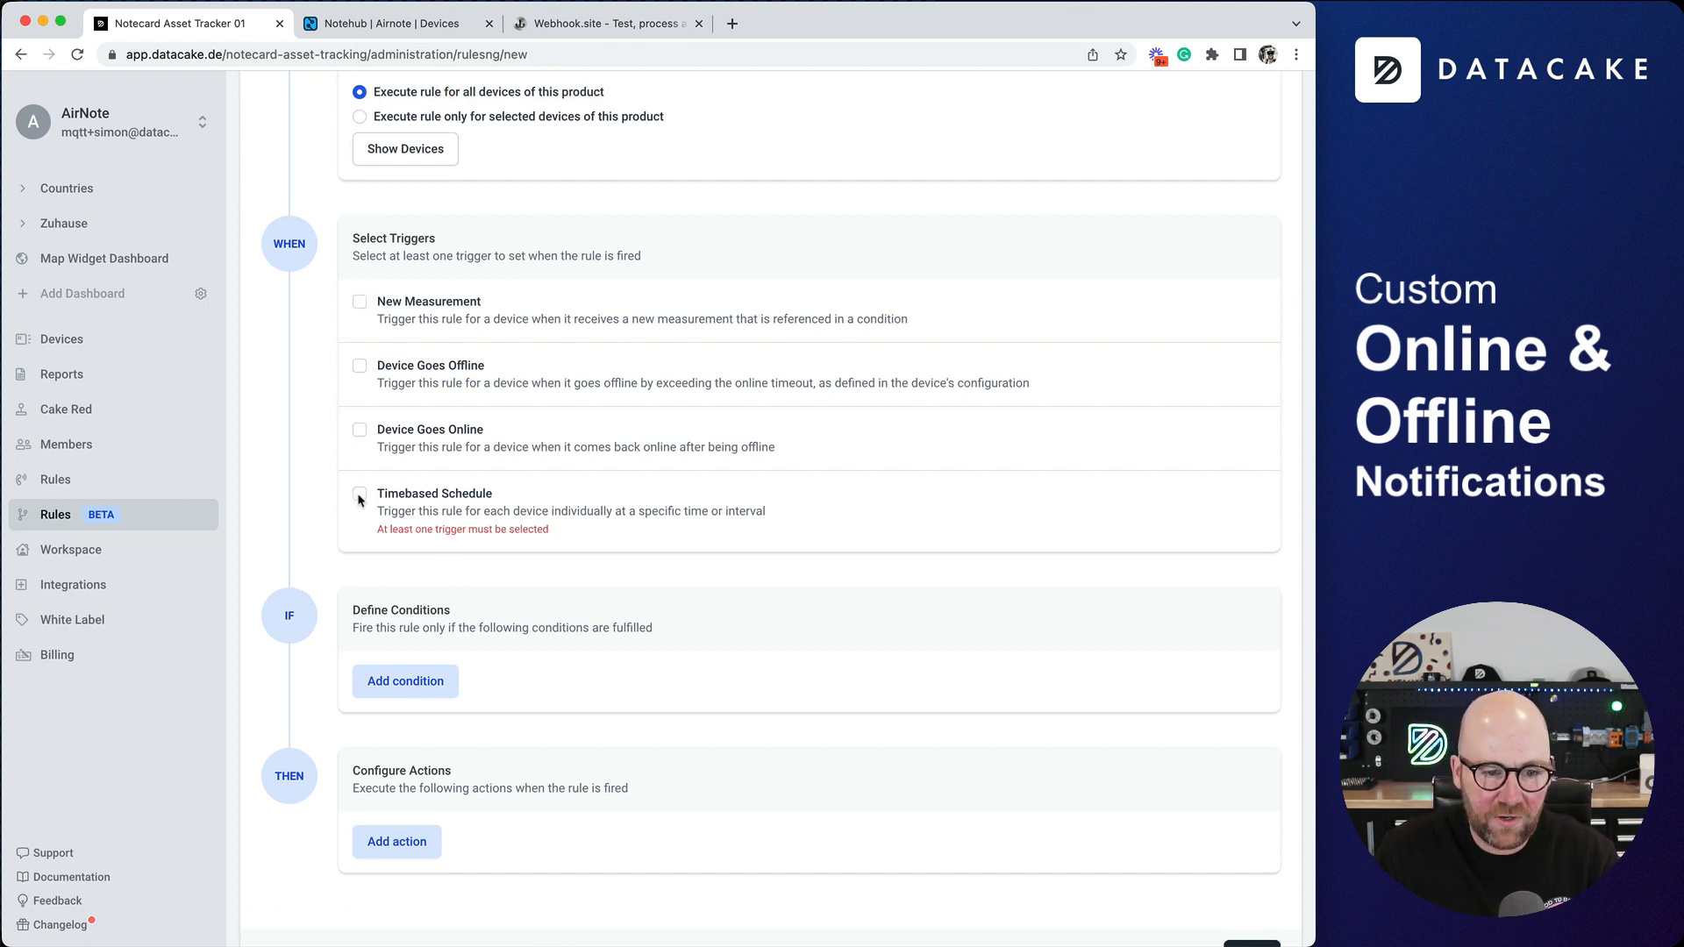
click(360, 495)
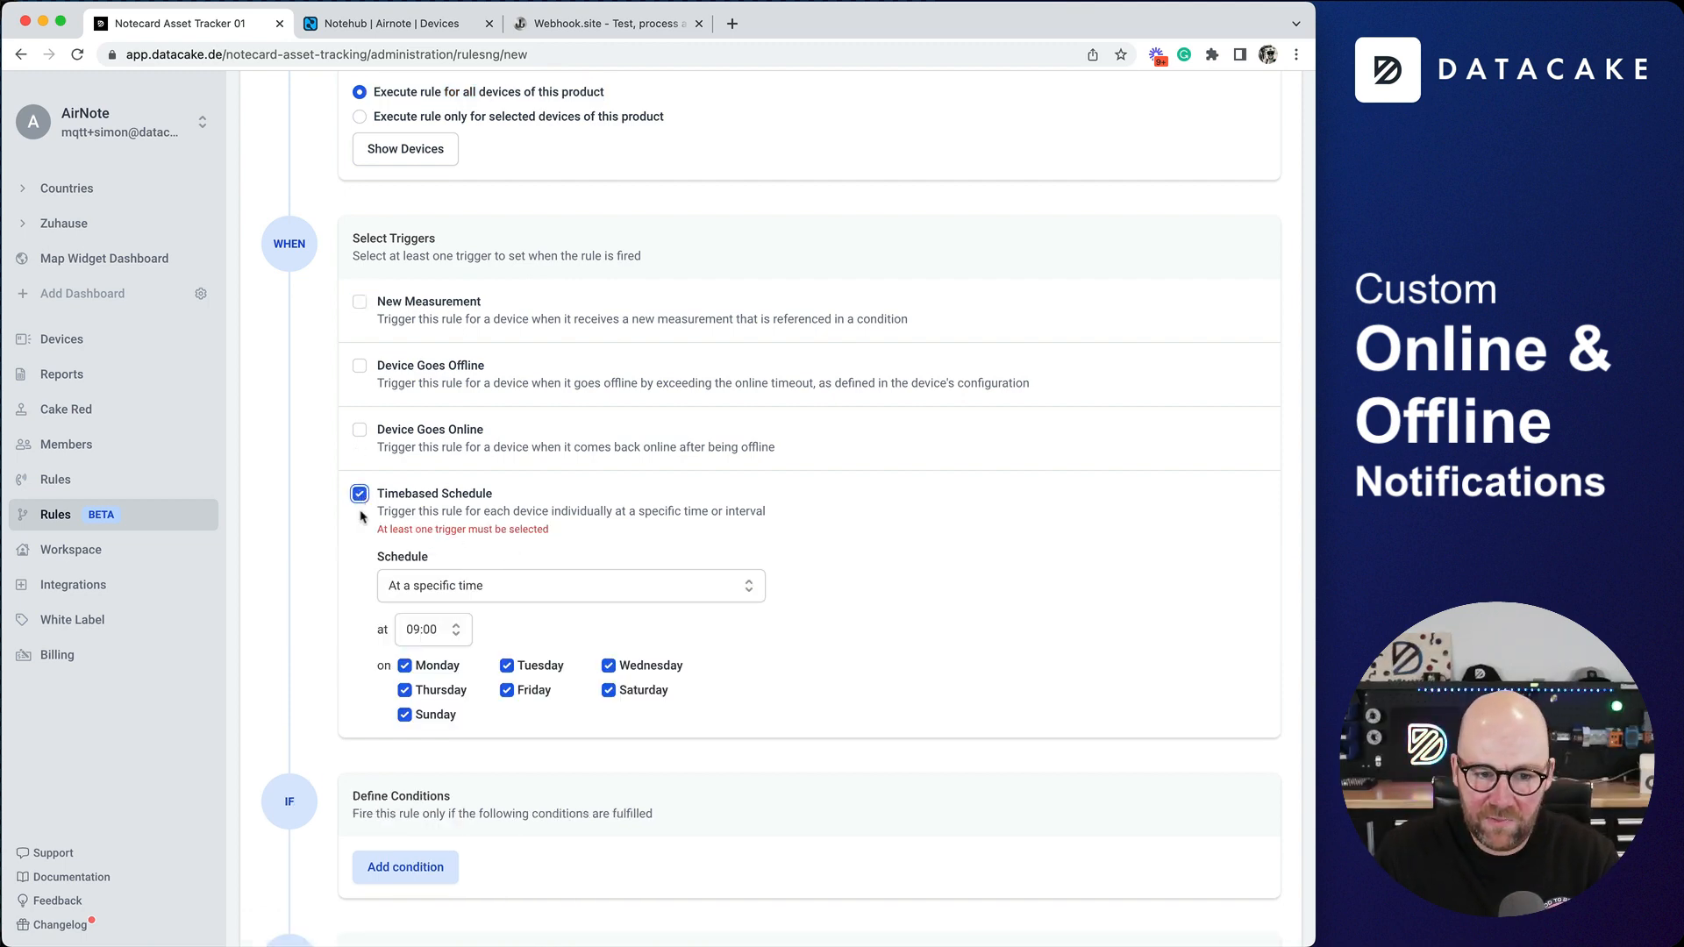
click(360, 495)
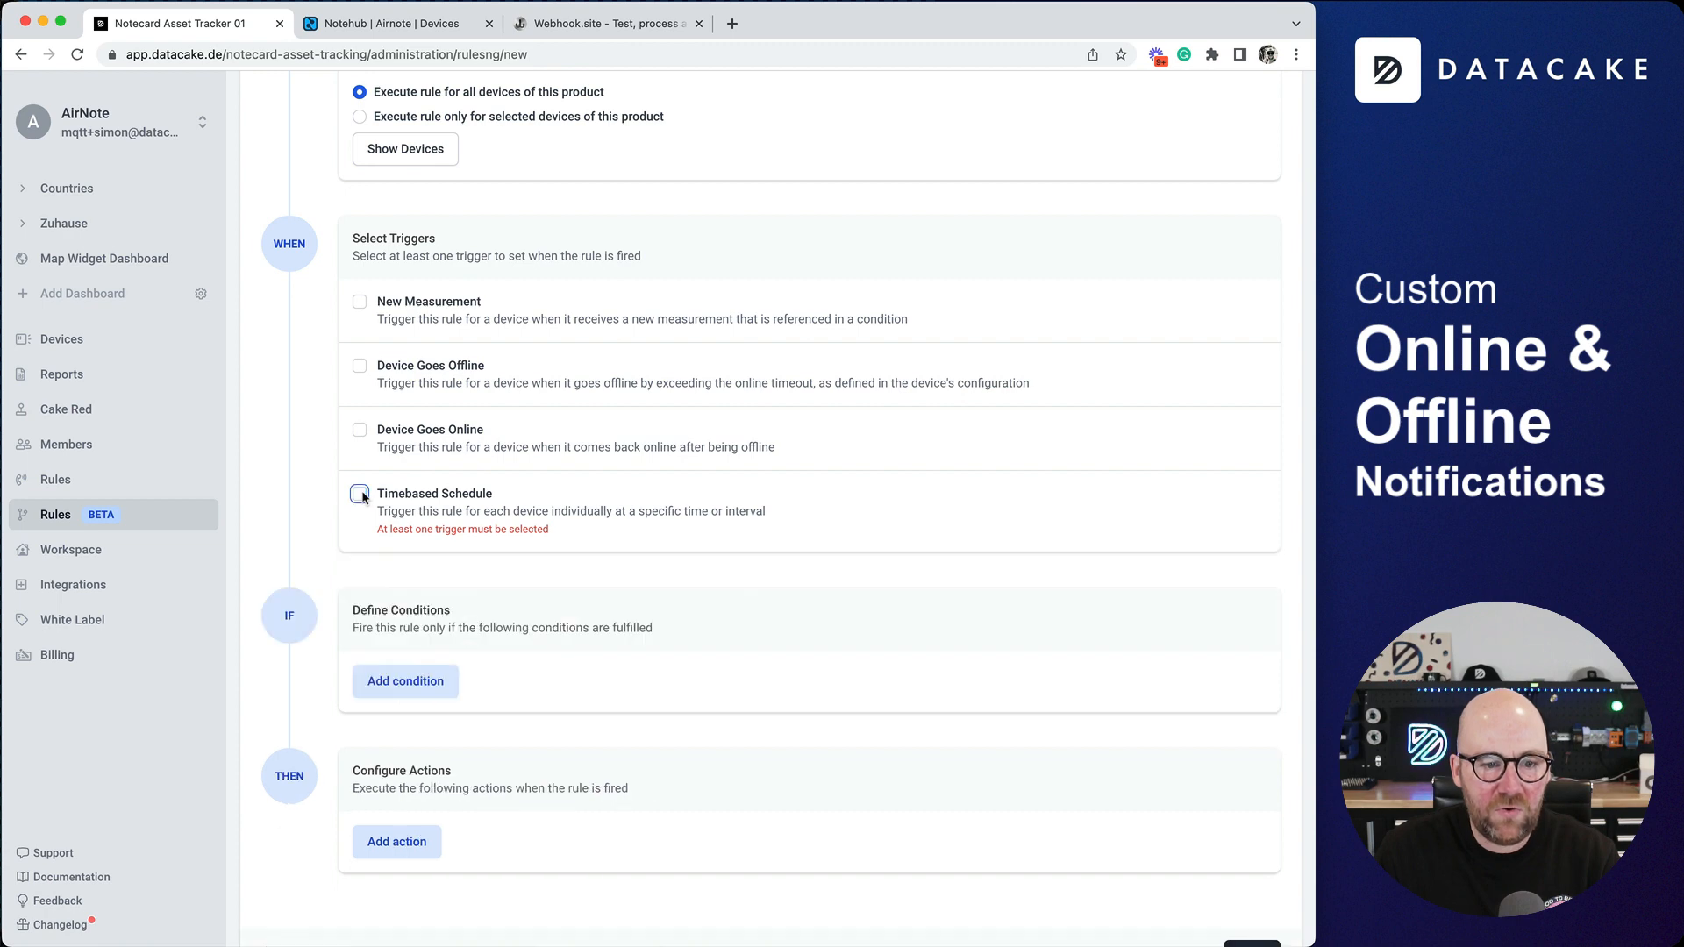
click(361, 369)
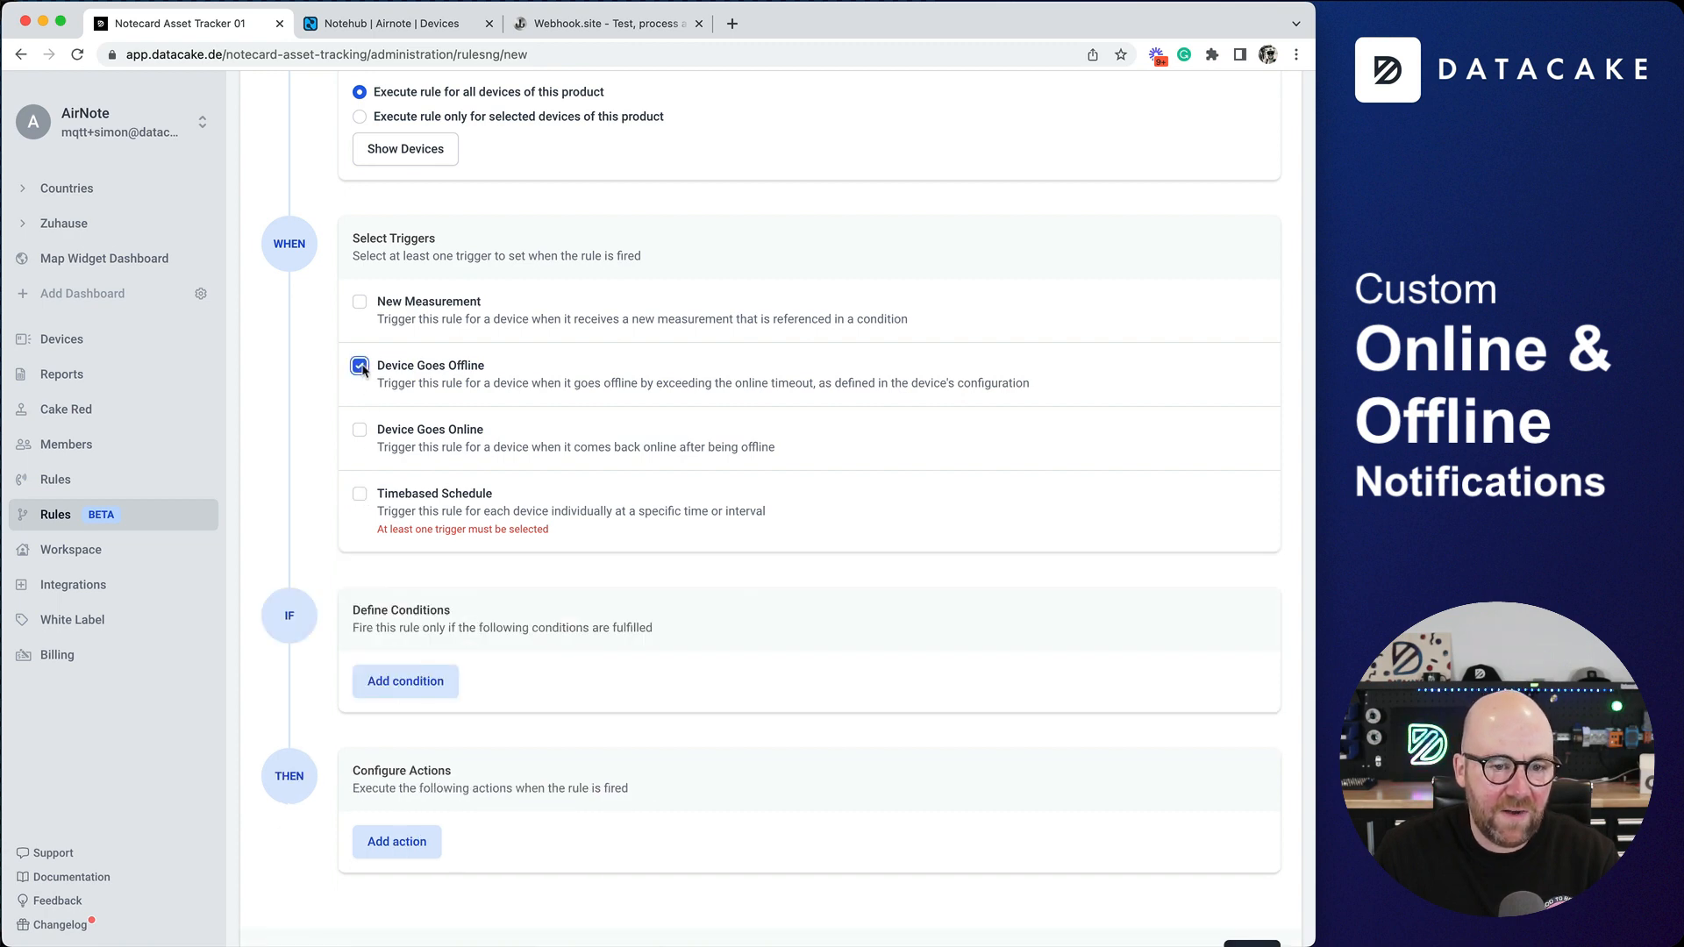
click(360, 429)
click(361, 431)
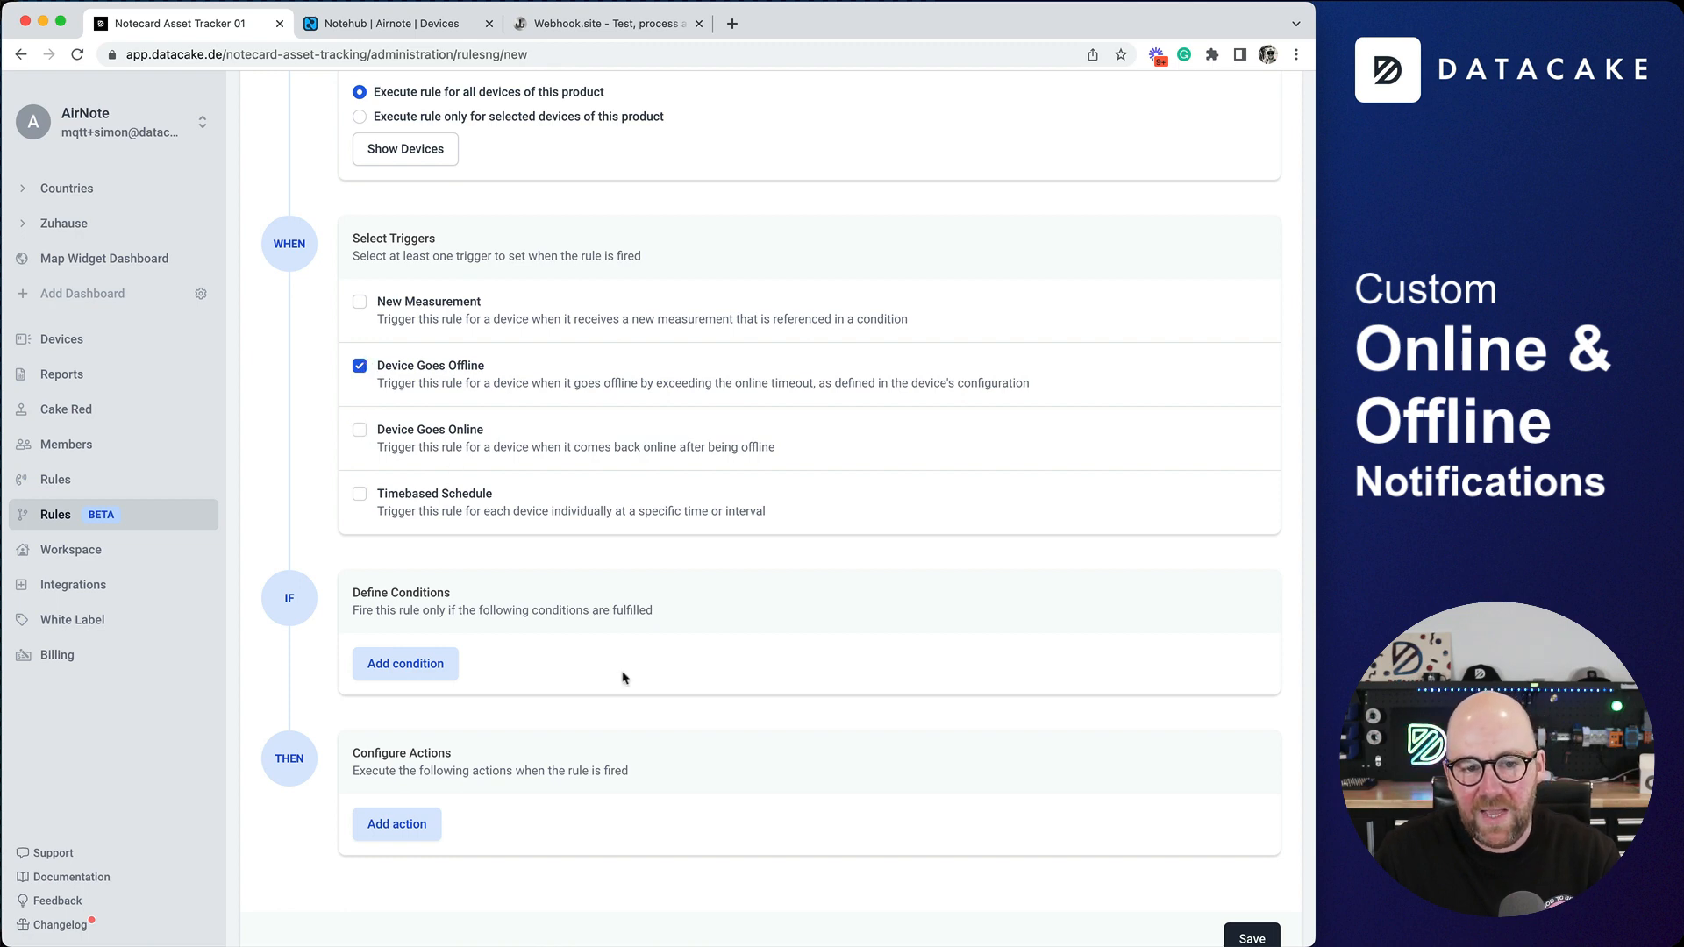
- Start adding an E-Mail action to the rule, up to its receiver and message settings
scroll(623, 678, down, 1)
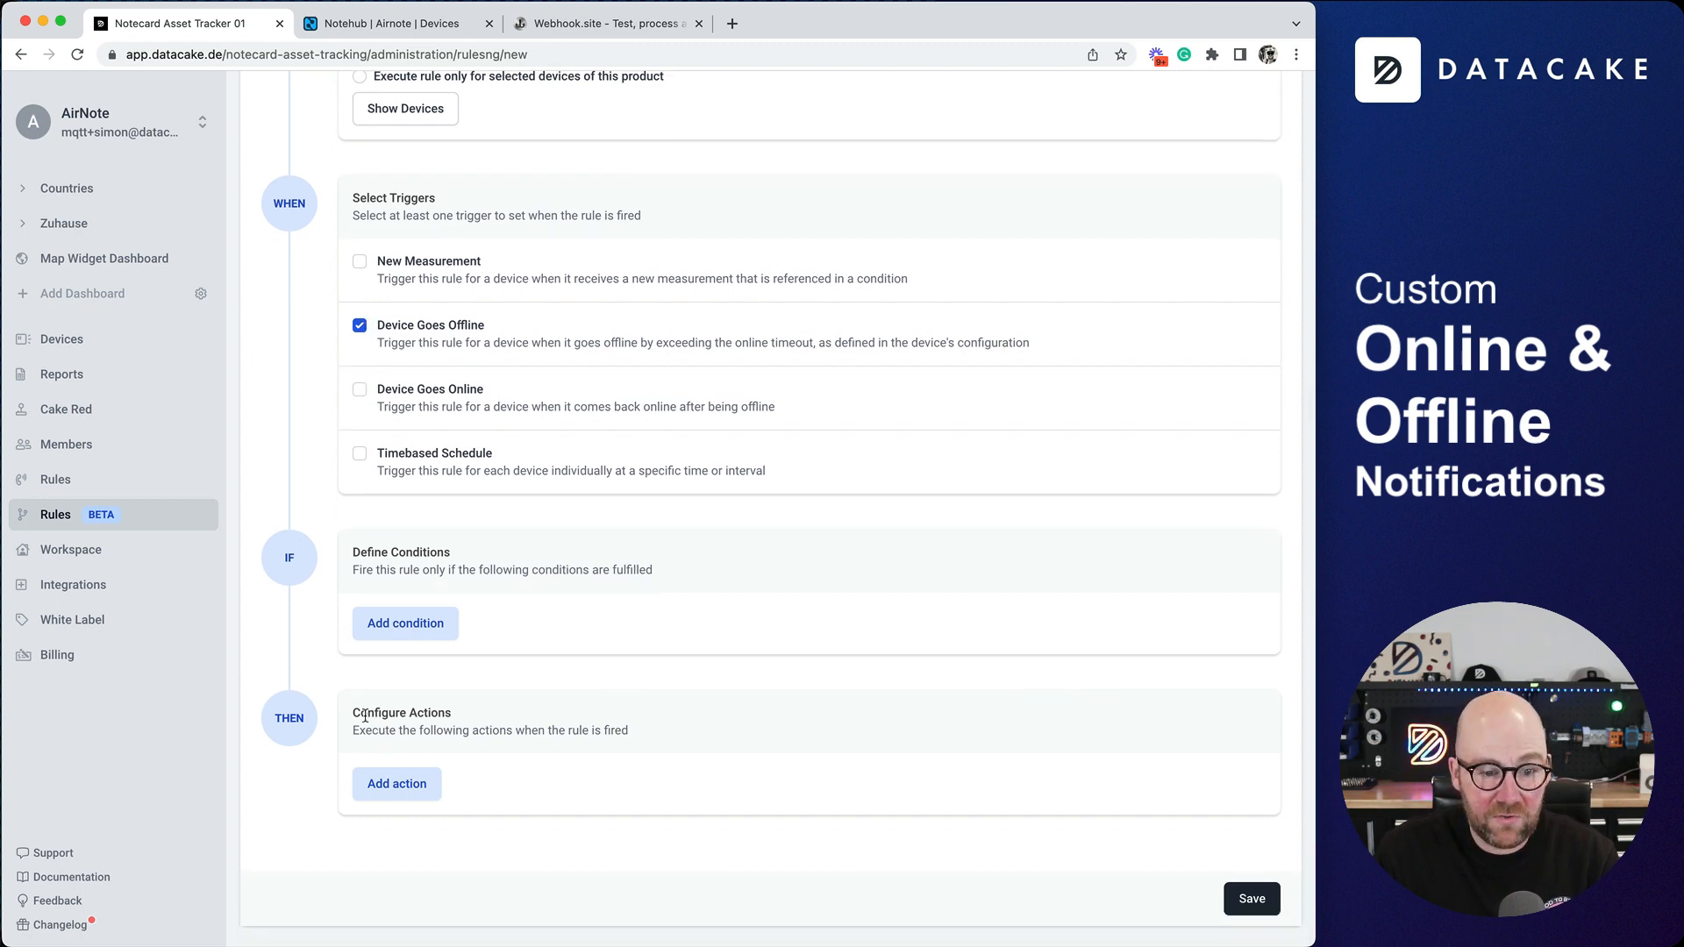
click(372, 778)
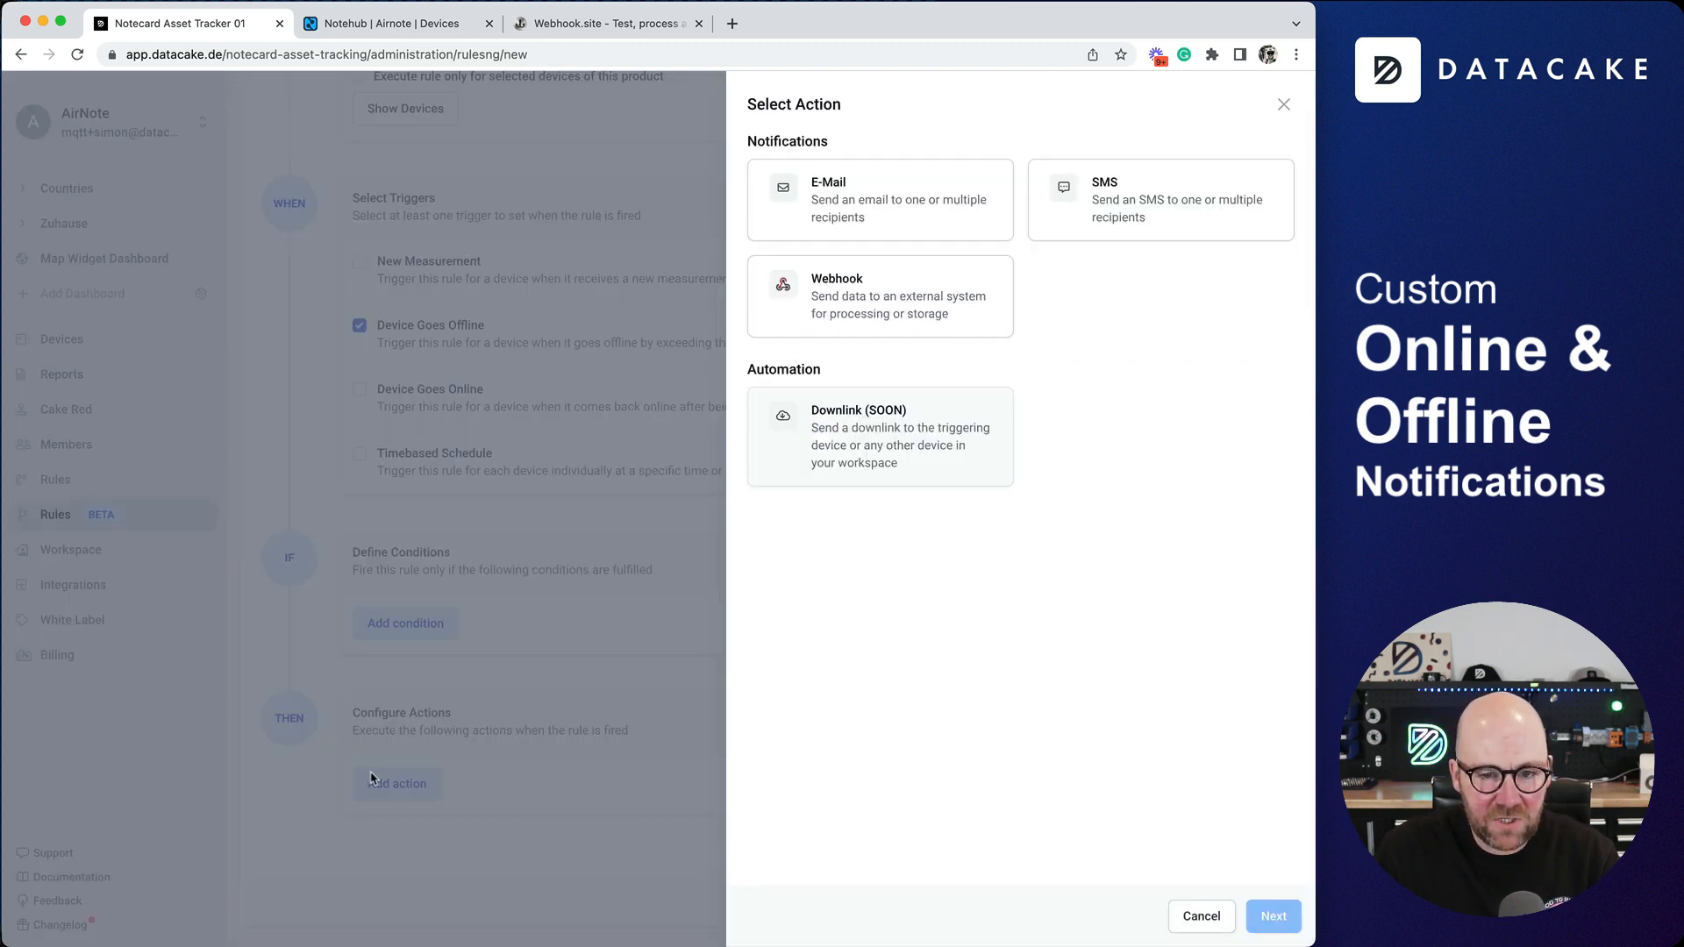
click(921, 220)
click(1285, 917)
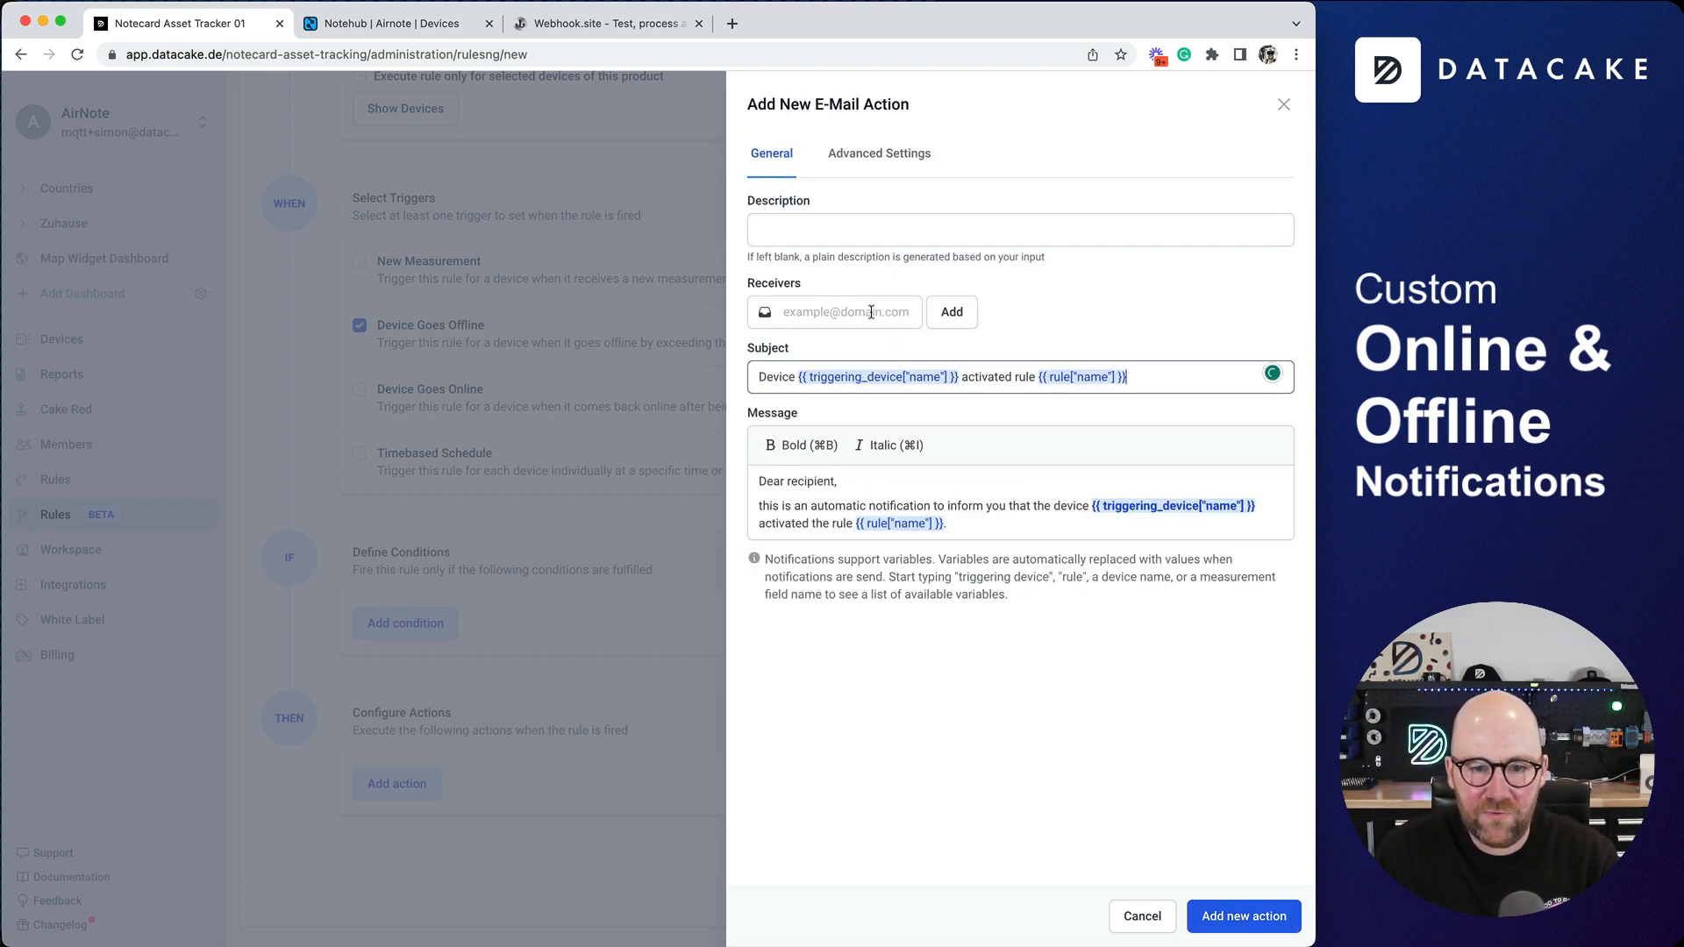
- Switch to Webhook.site and copy the unique email address to the clipboard
click(575, 24)
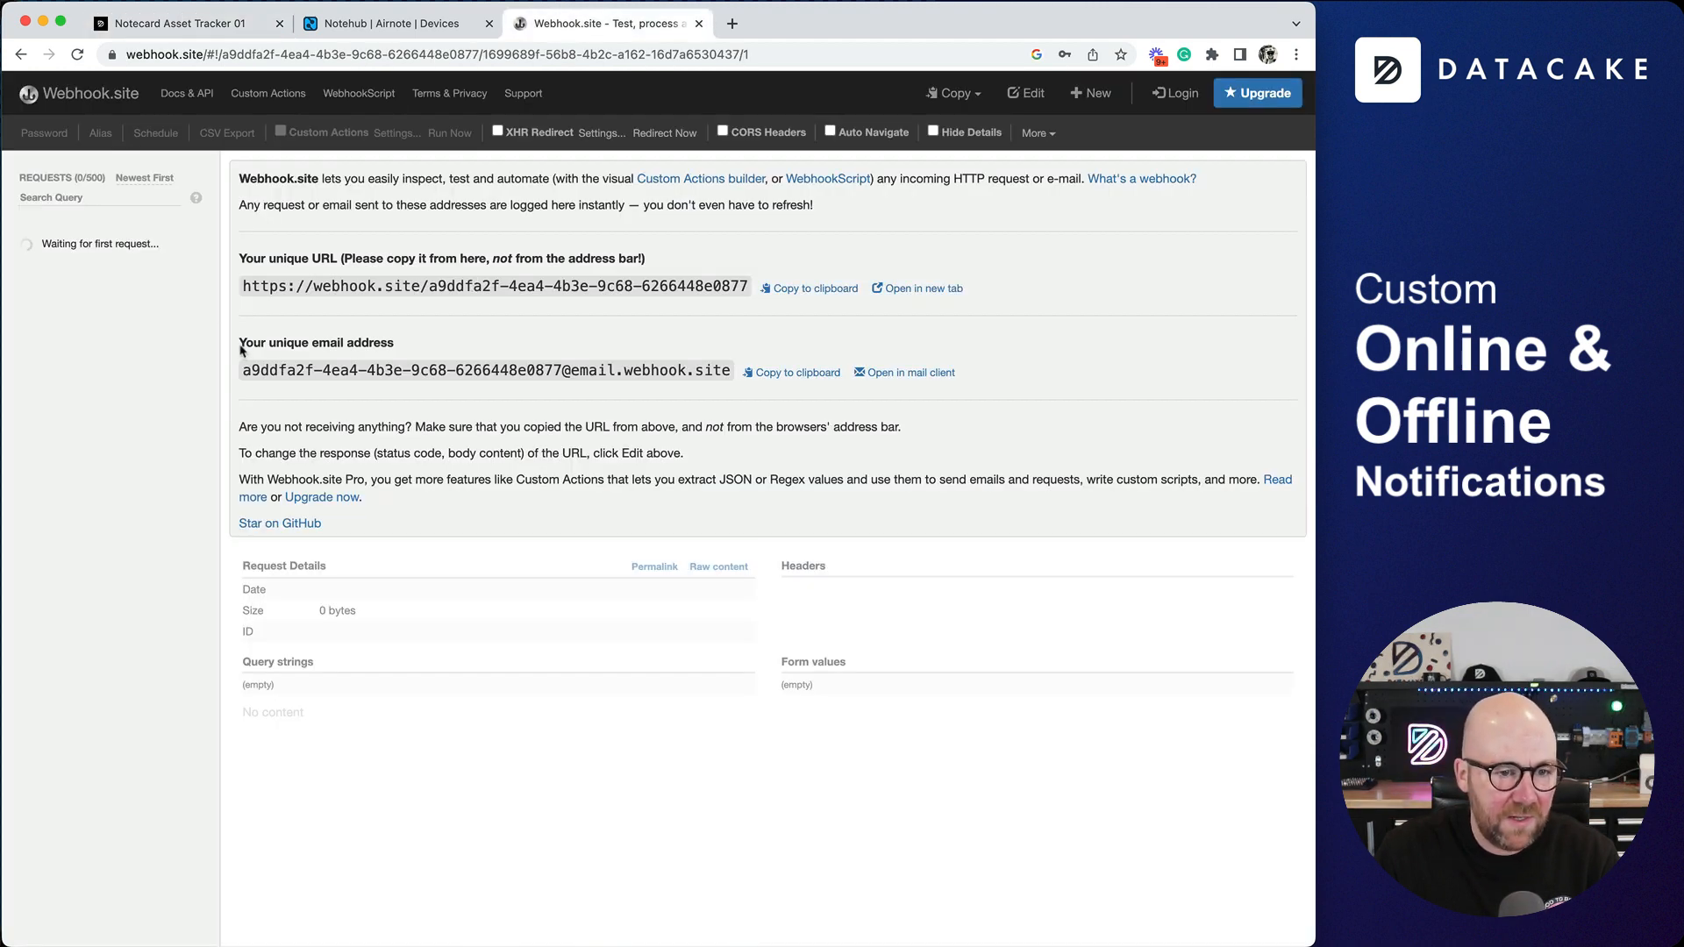
drag(240, 342, 396, 344)
click(796, 375)
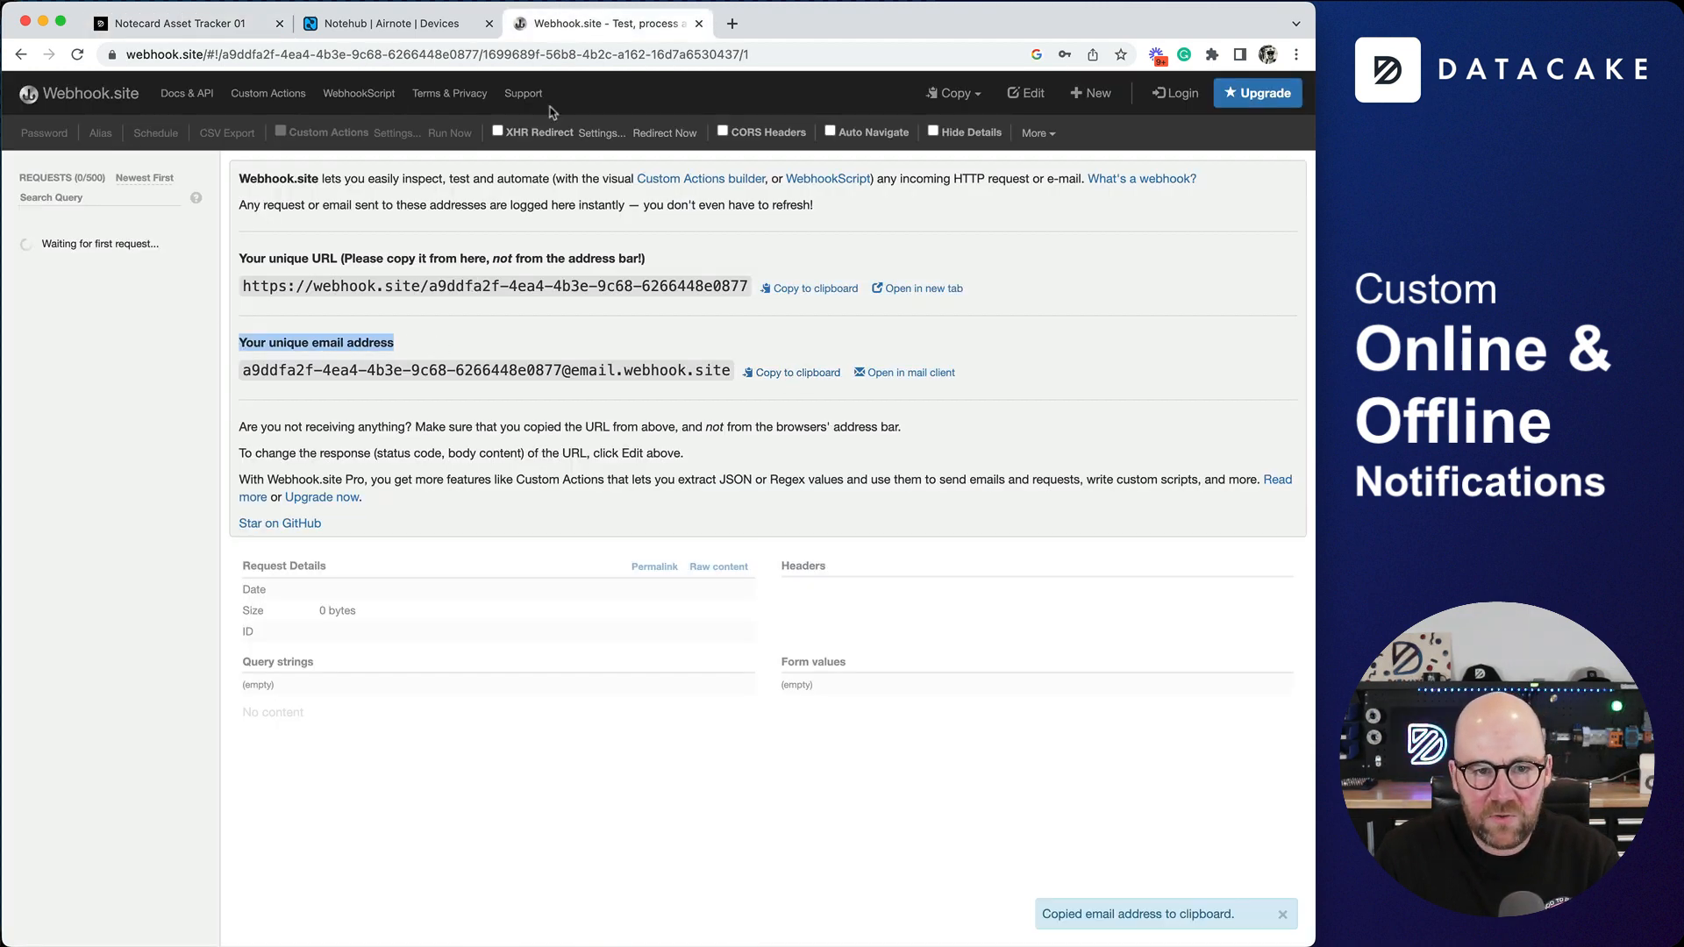
- Switch back to Datacake and add the copied Webhook.site email address as the E-Mail action's receiver
key(ctrl+shift+Tab)
key(ctrl+shift+Tab)
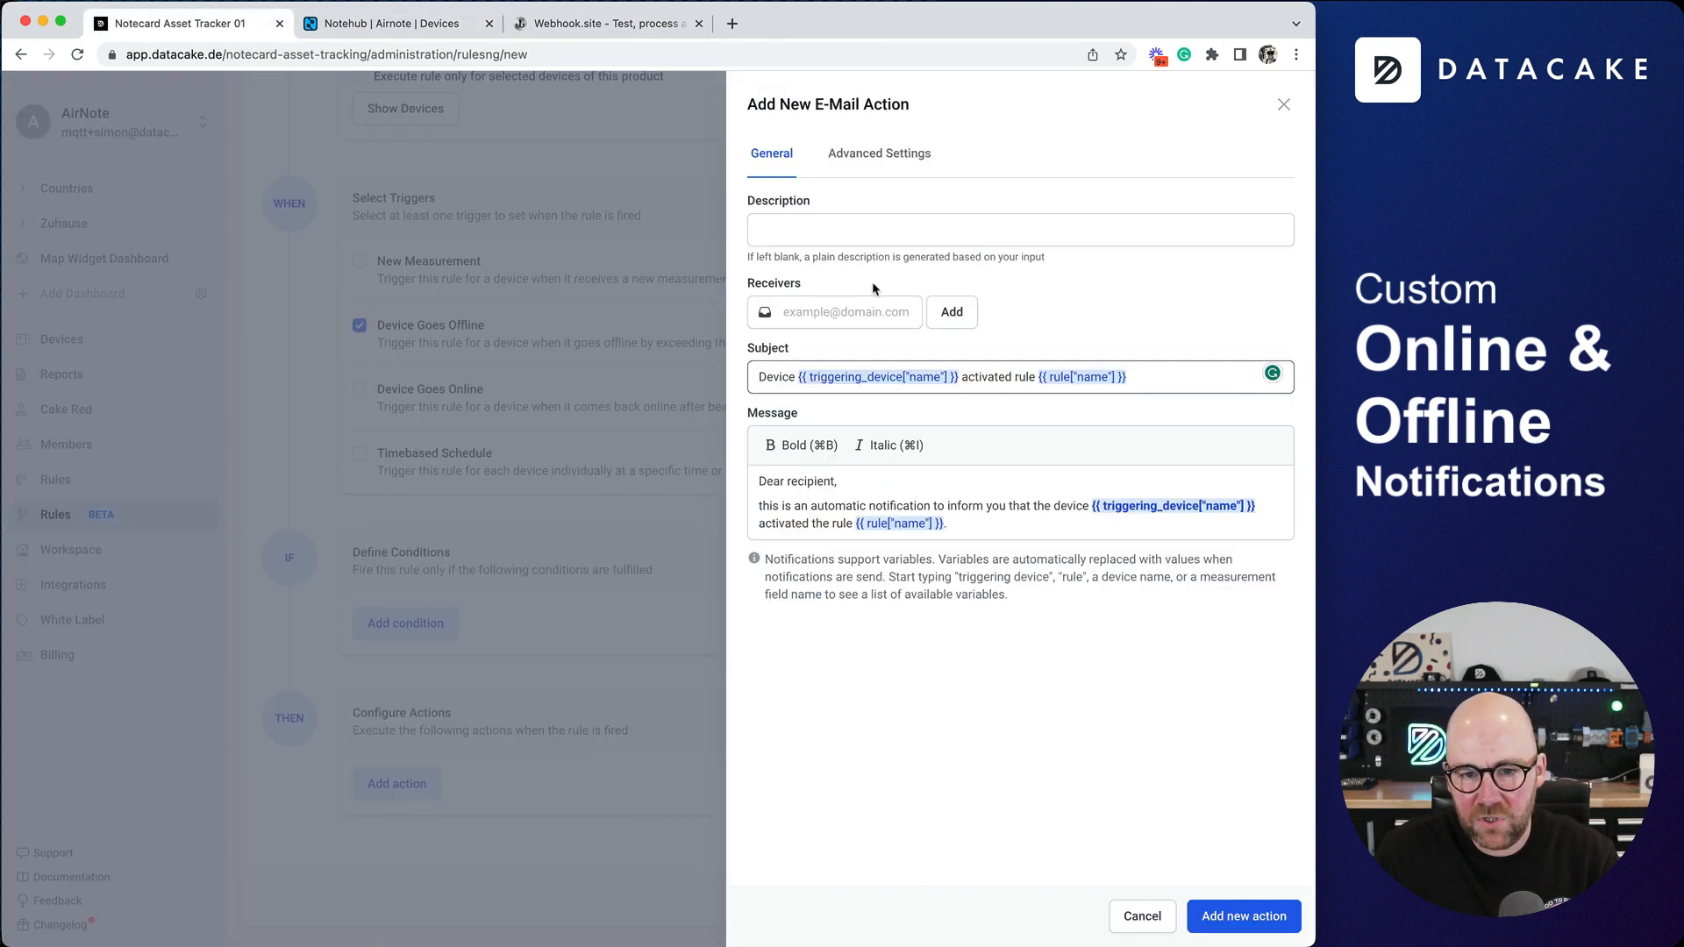
click(833, 313)
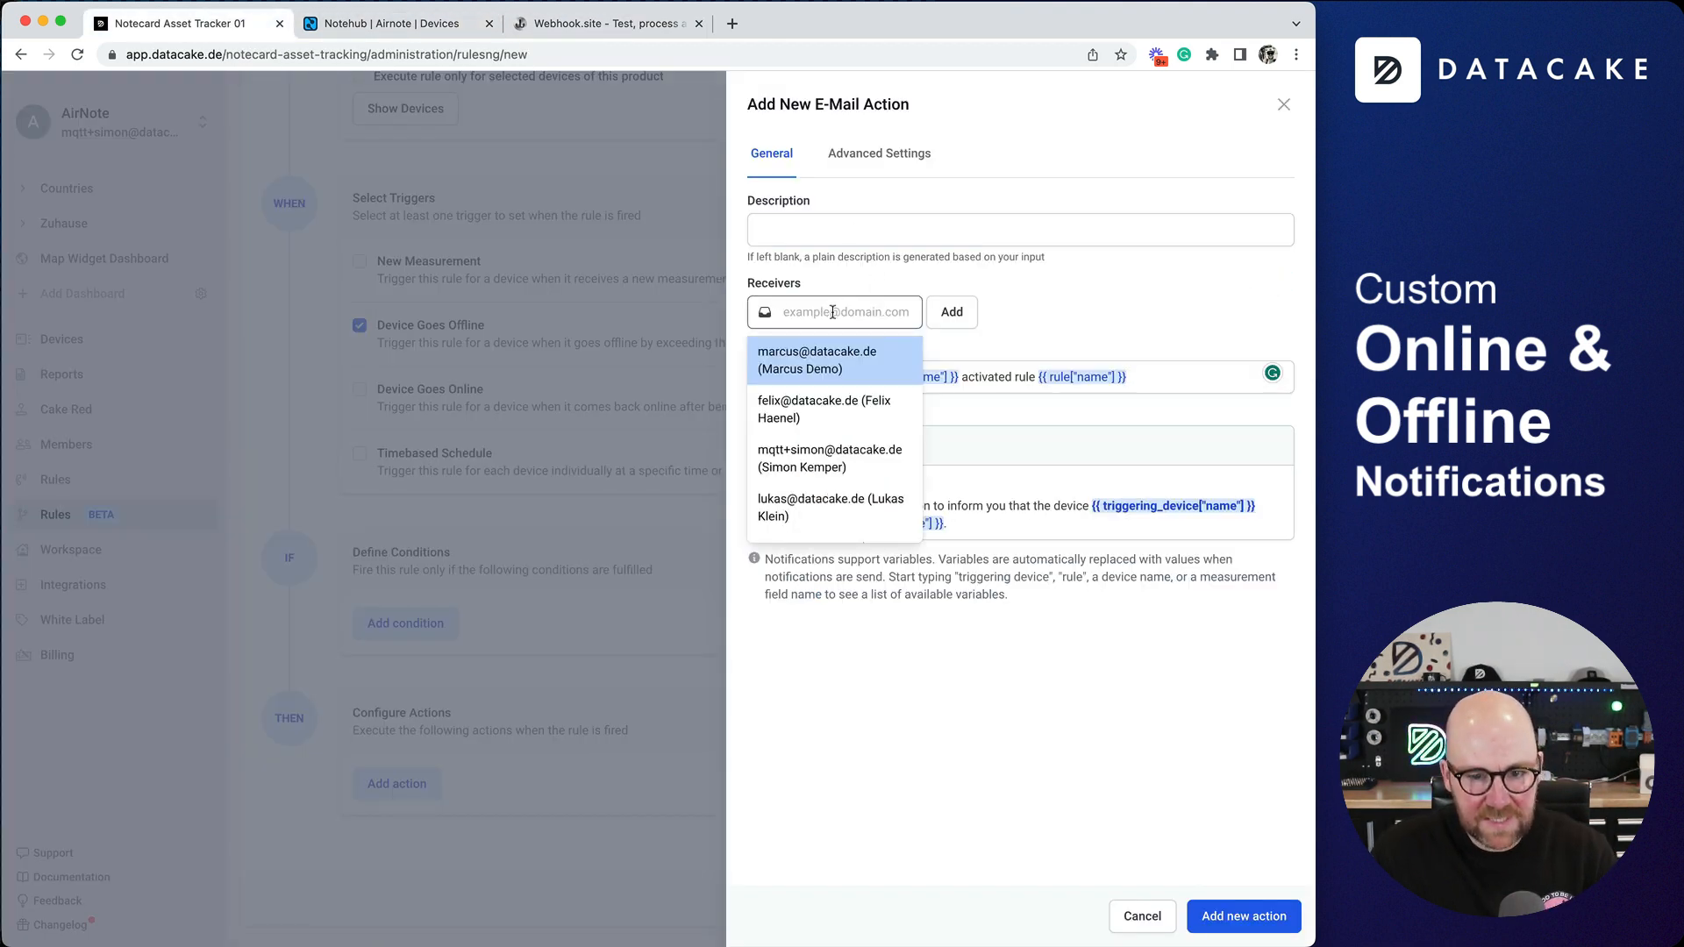
key(super+v)
triple_click(835, 326)
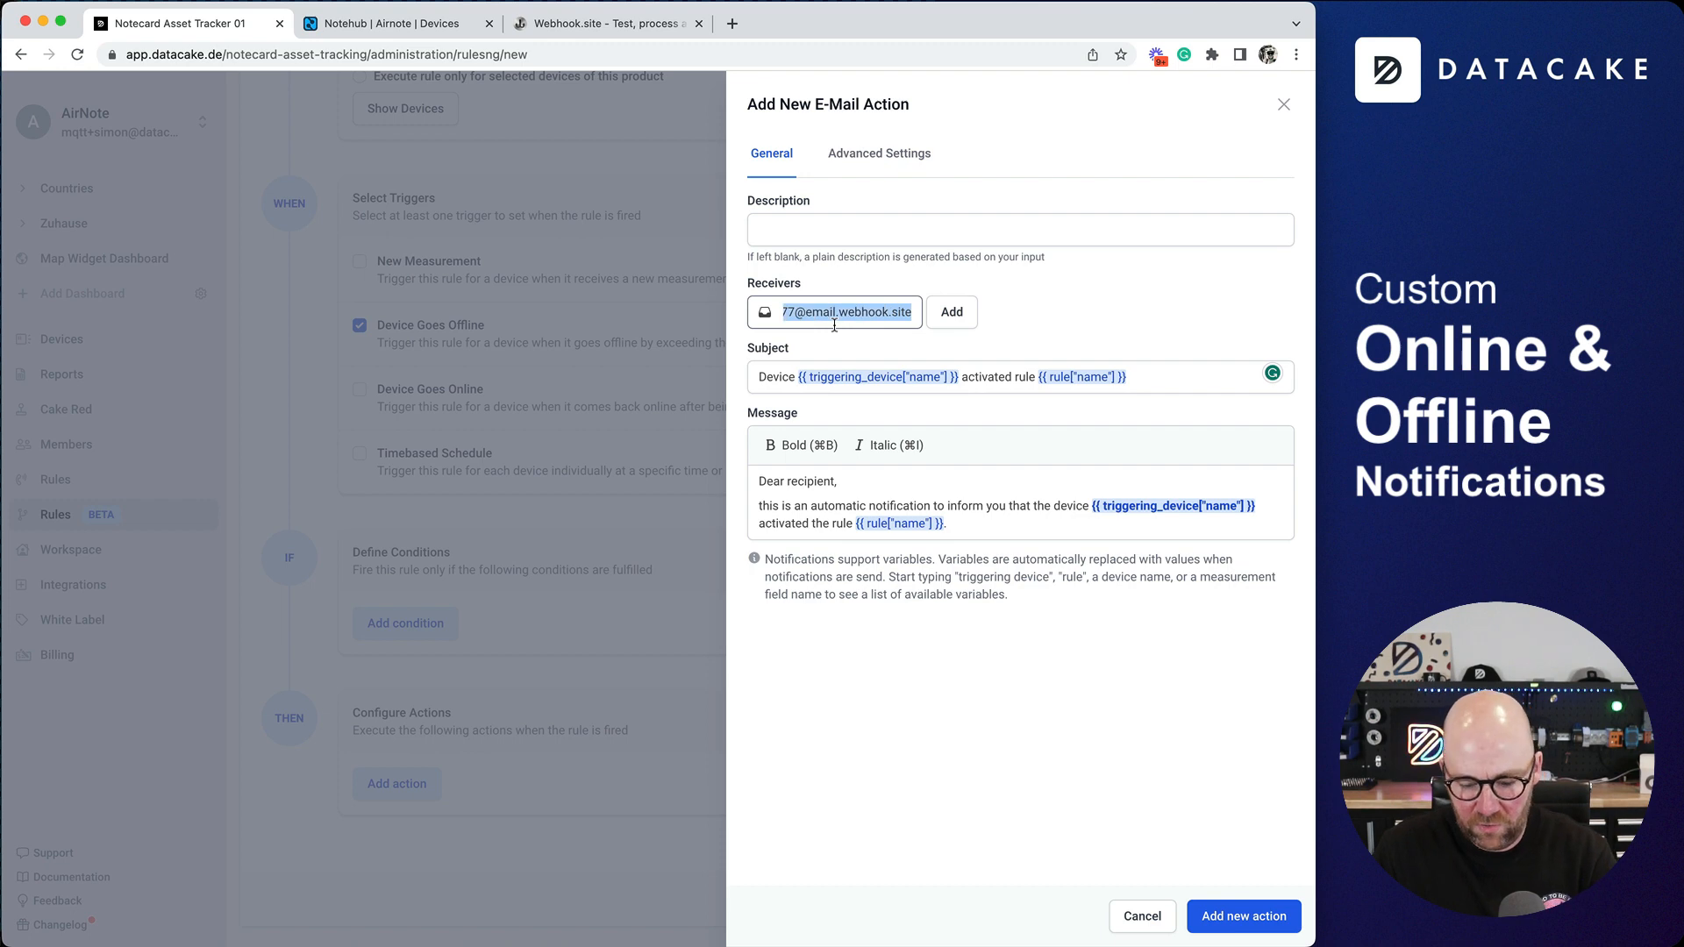
key(BackSpace)
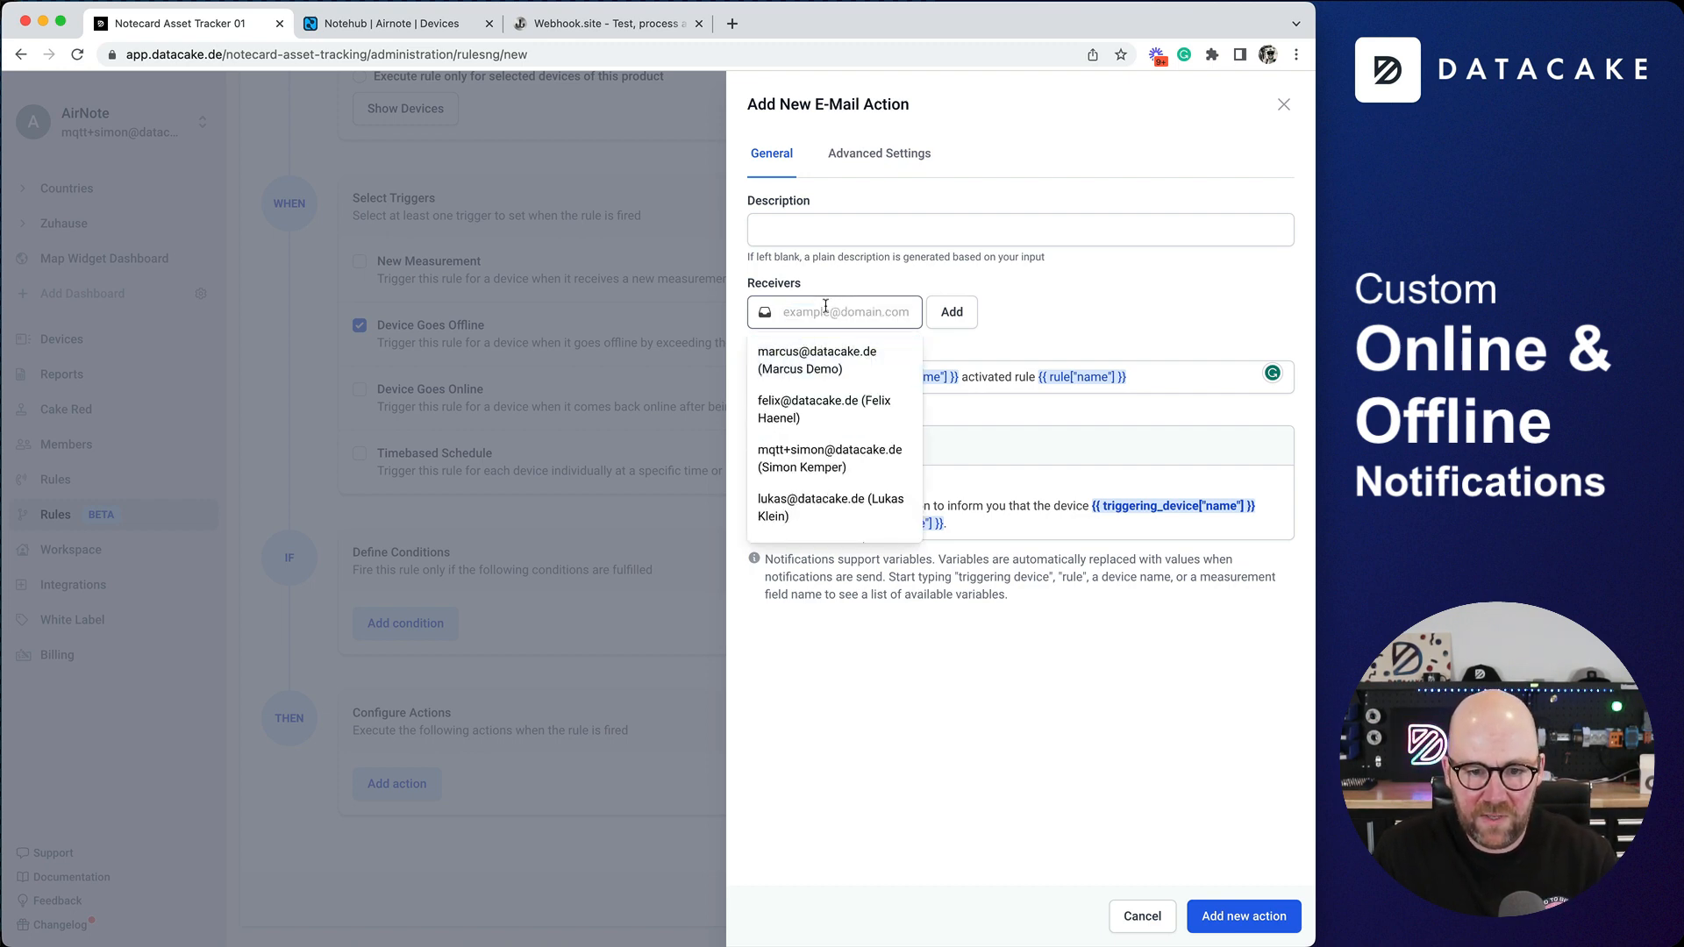
key(super+v)
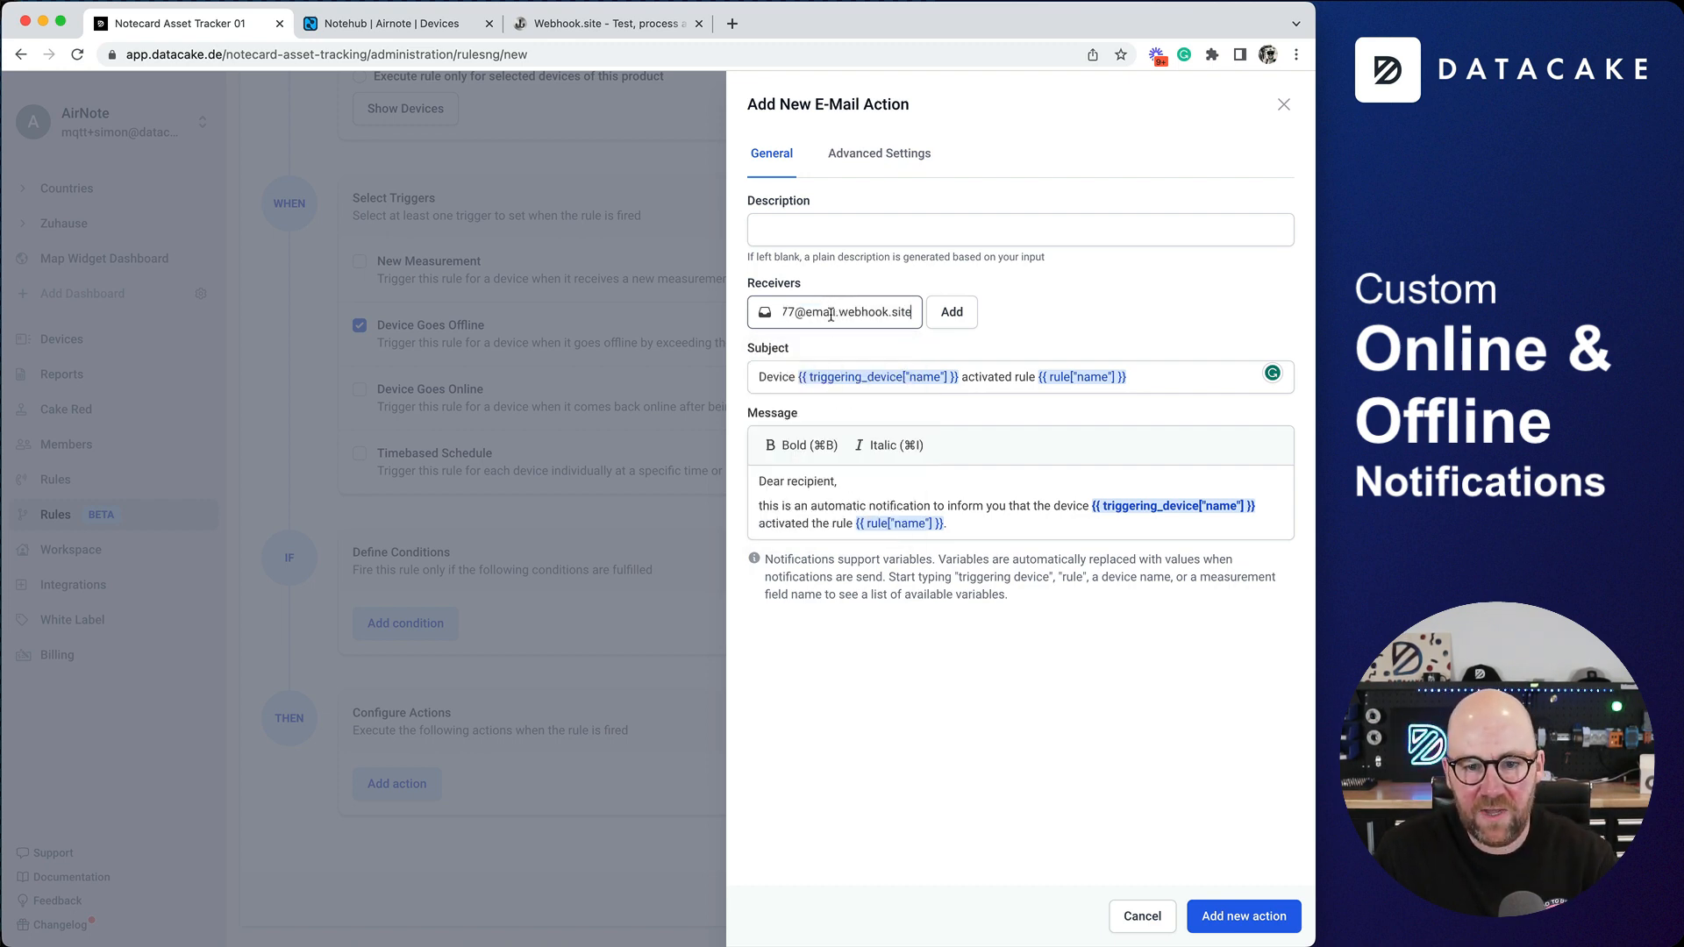
click(961, 314)
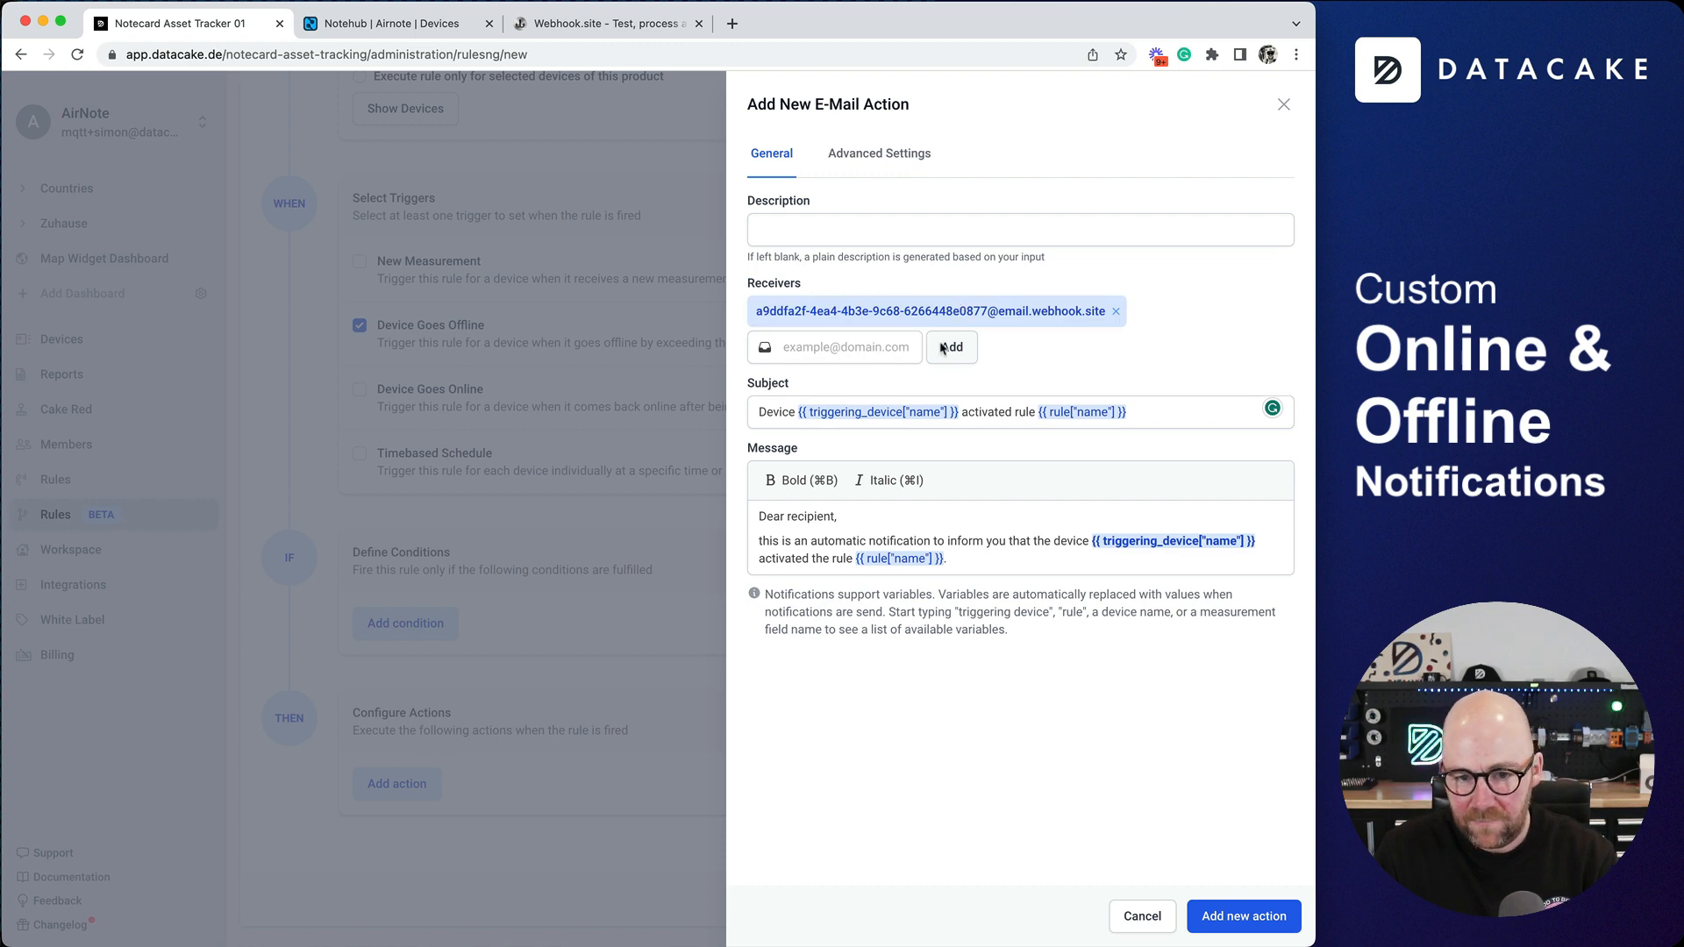
- Replace the subject's wording after the triggering device name variable with "is gone offline."
drag(1156, 409, 966, 415)
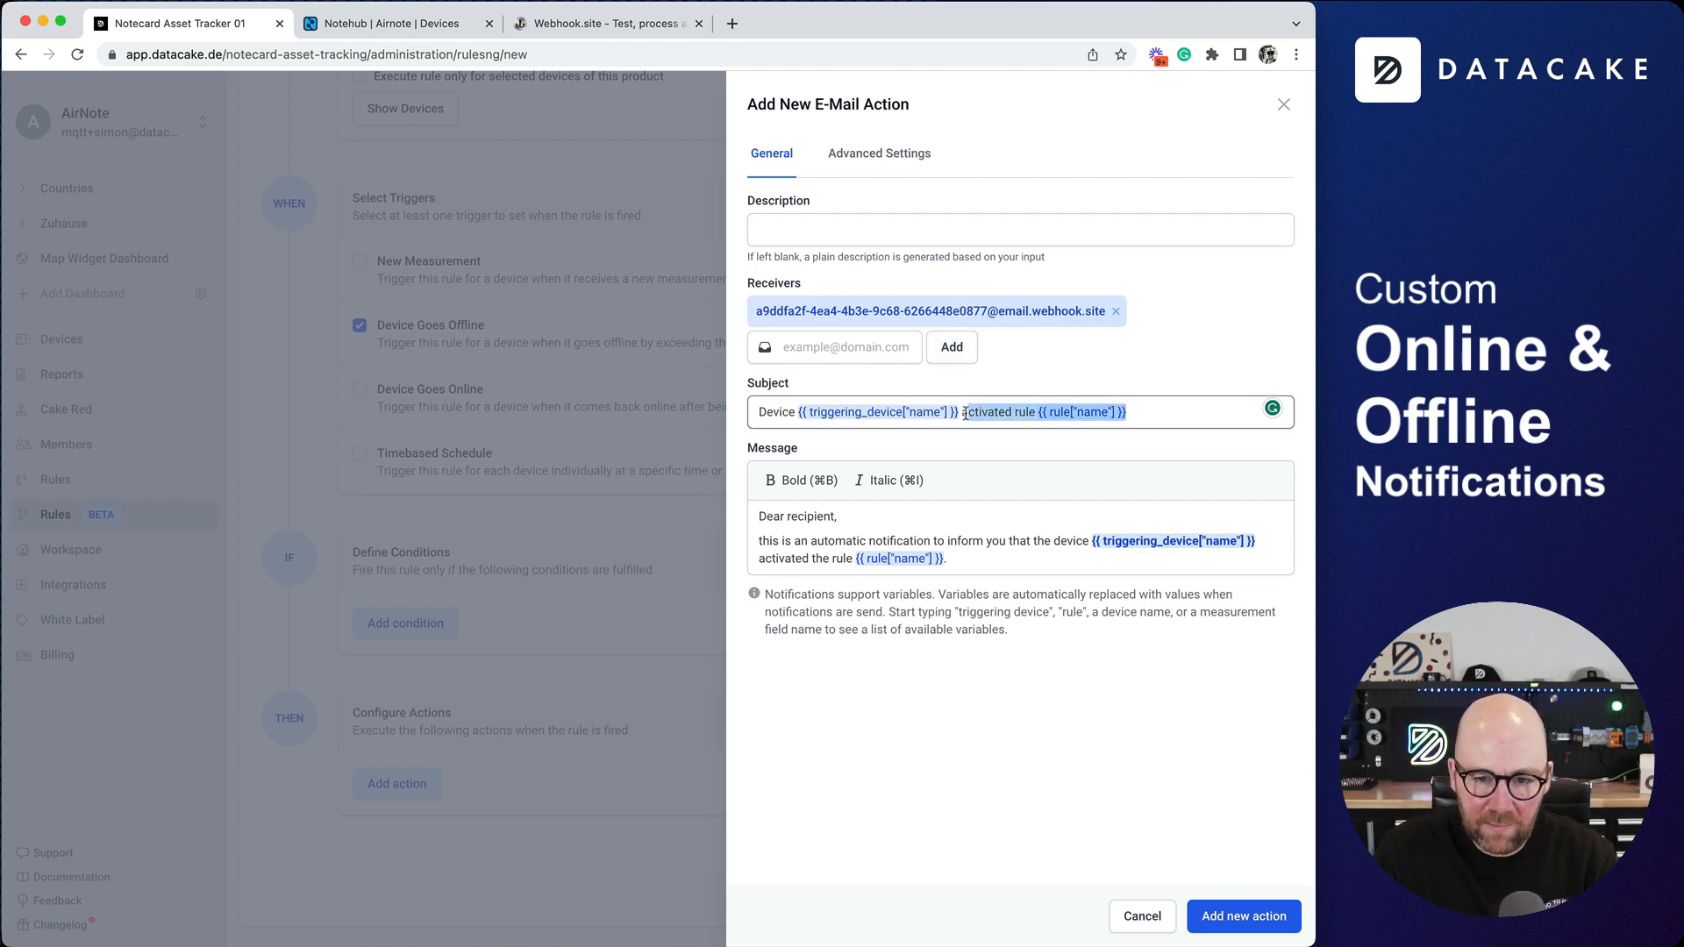
key(BackSpace)
text(is g)
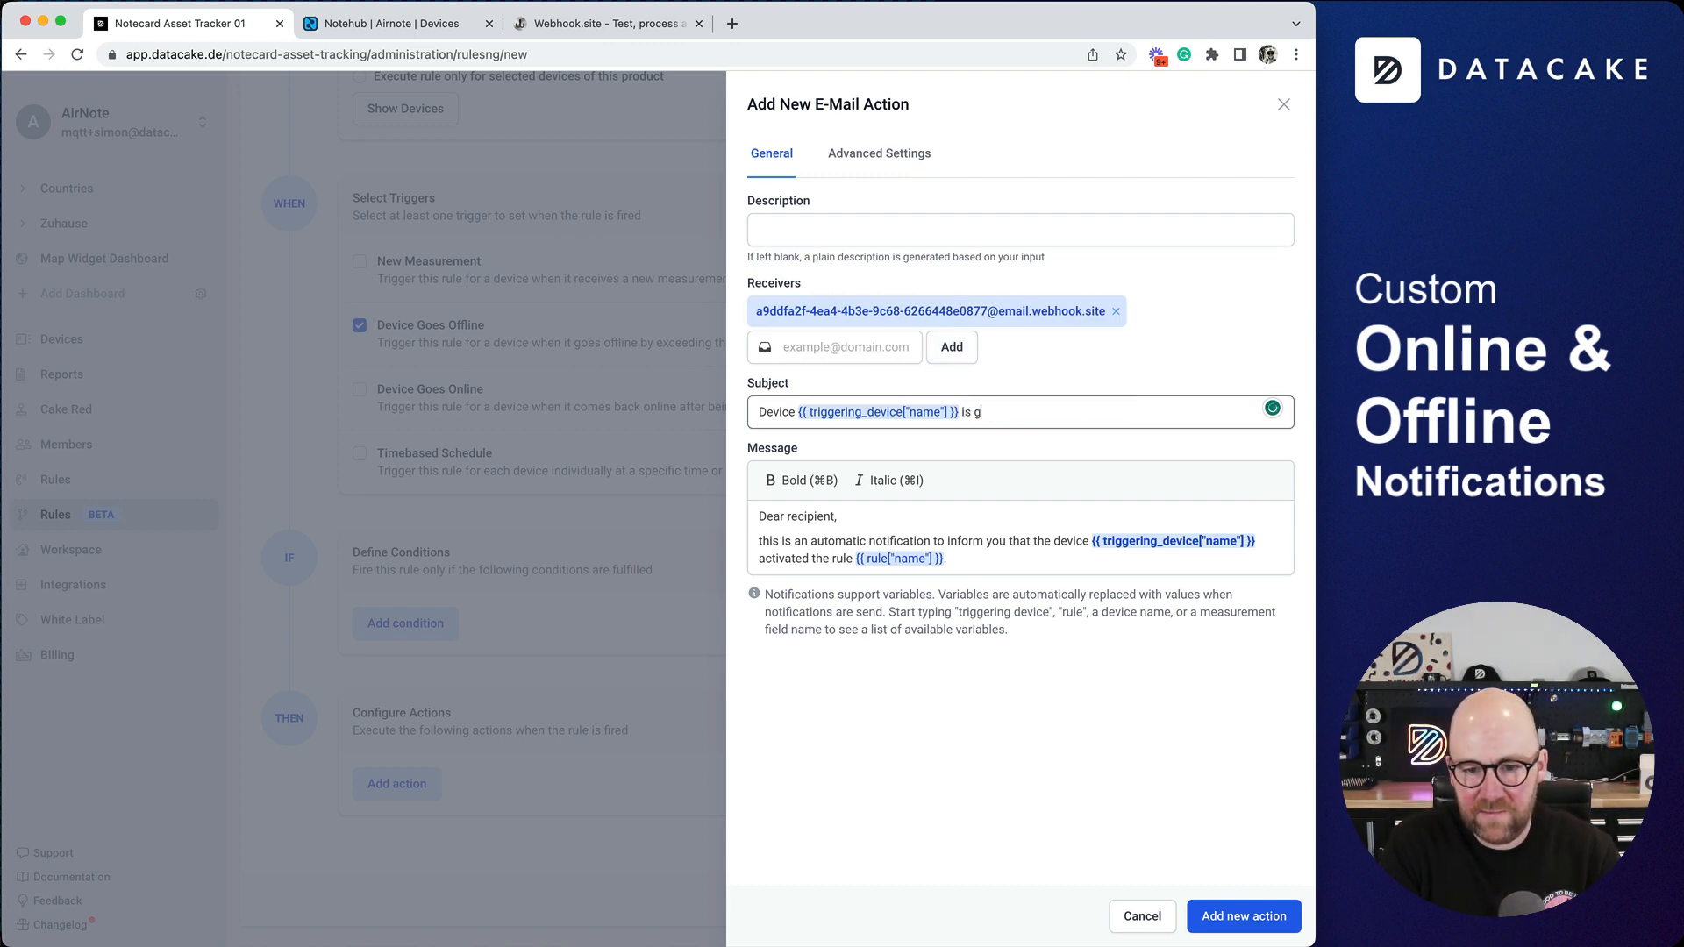
- Try out the Triggering Device variable suggestions on a new line of the message and remove the trial text
click(1002, 558)
key(Return)
key(Return)
text(T)
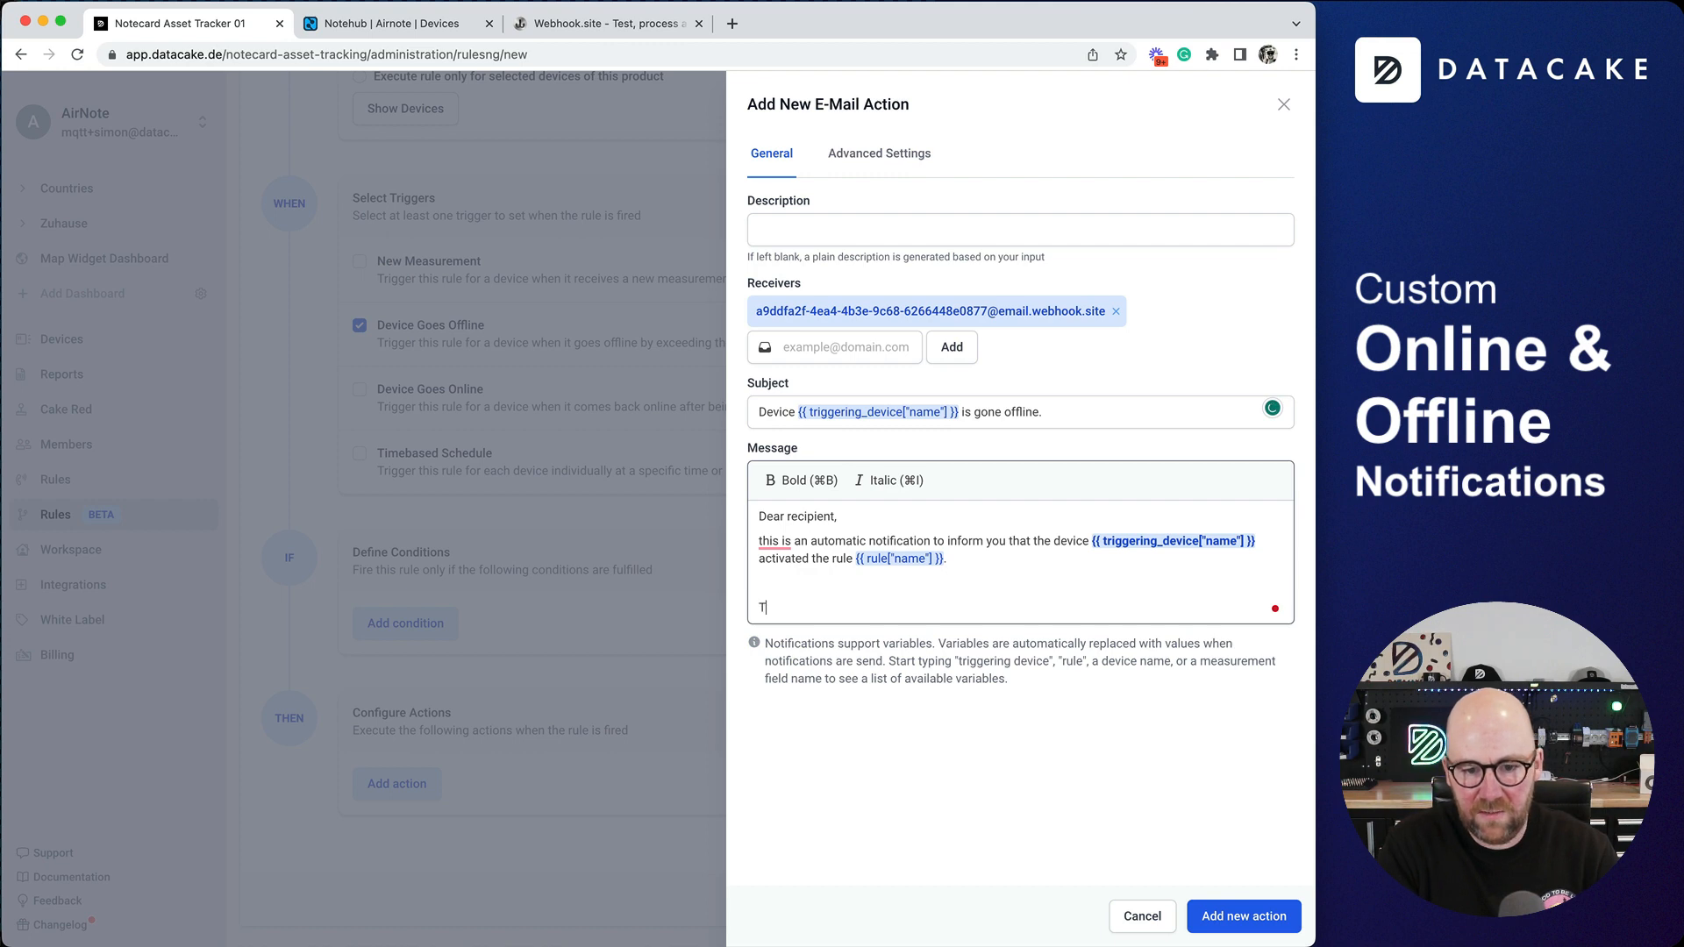
text(r)
key(Down)
key(Down)
key(Down)
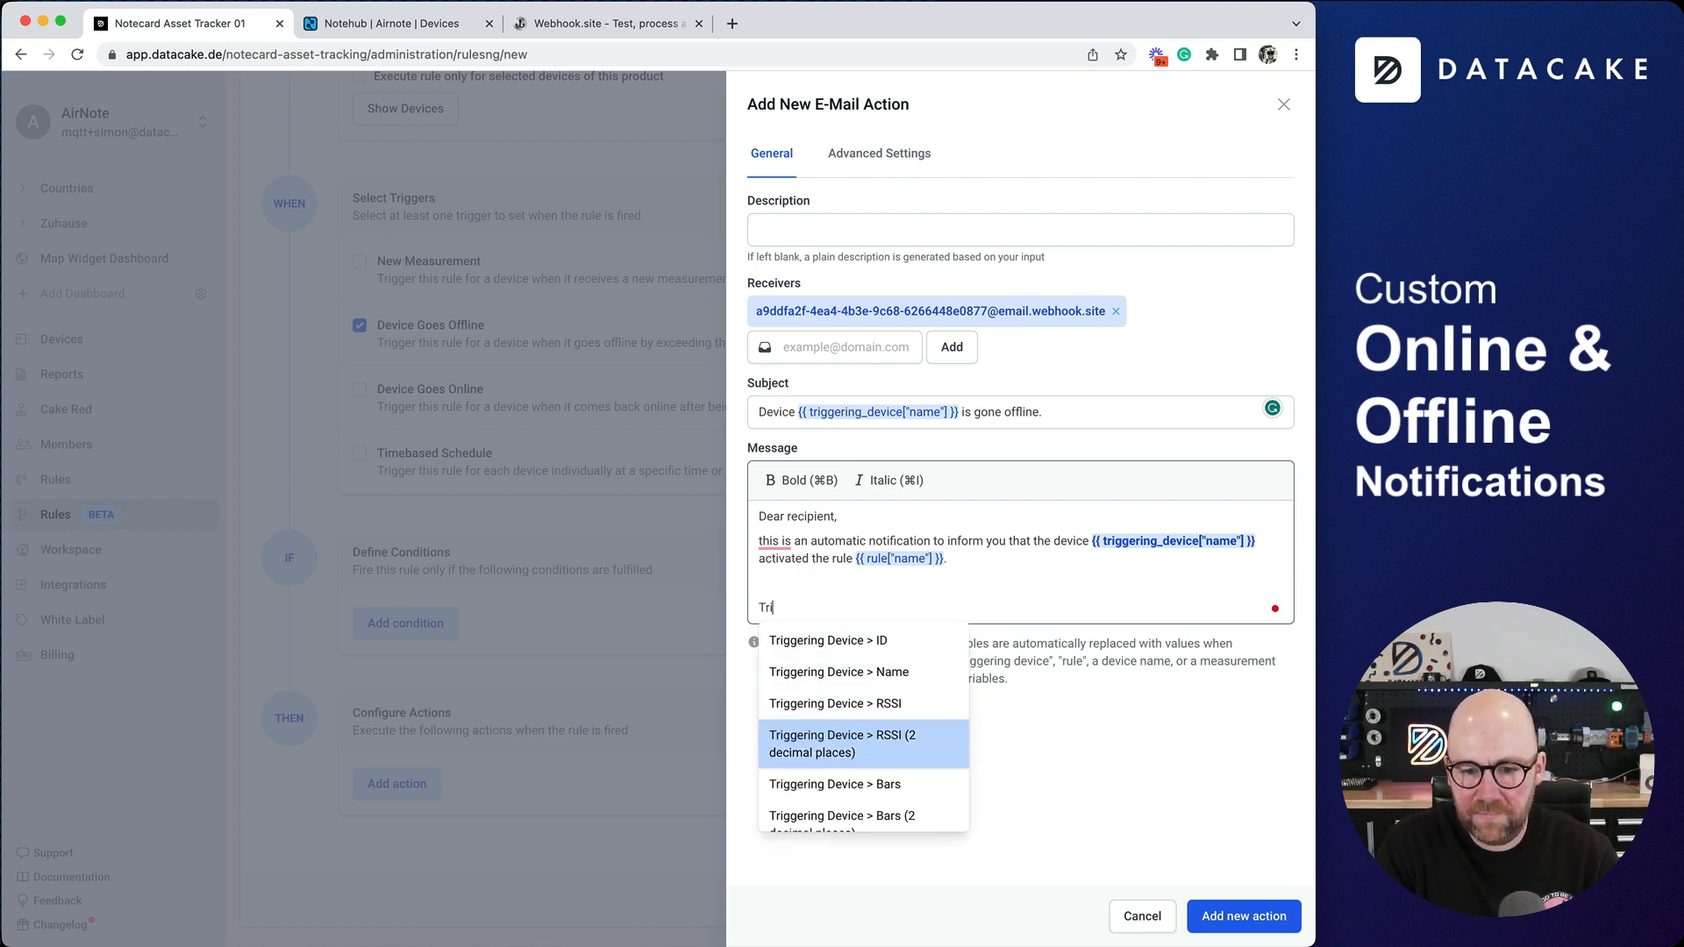
key(Up)
key(Up)
key(Down)
key(Down)
key(Down)
key(Up)
key(Up)
key(Up)
key(Escape)
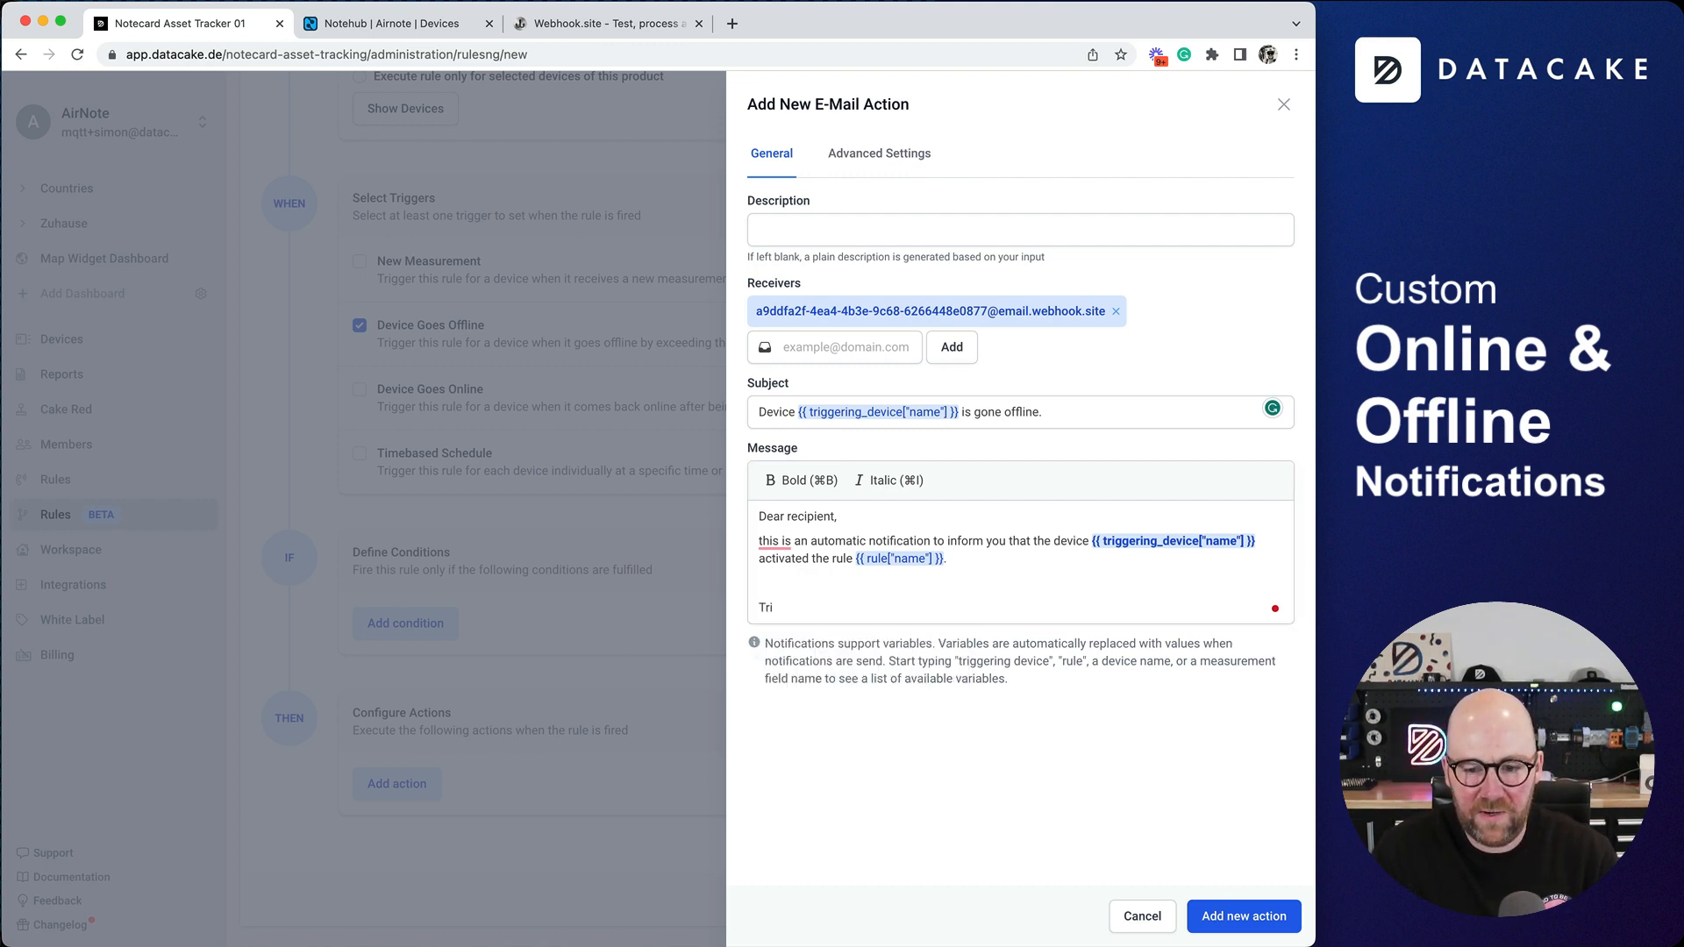
drag(840, 609, 708, 589)
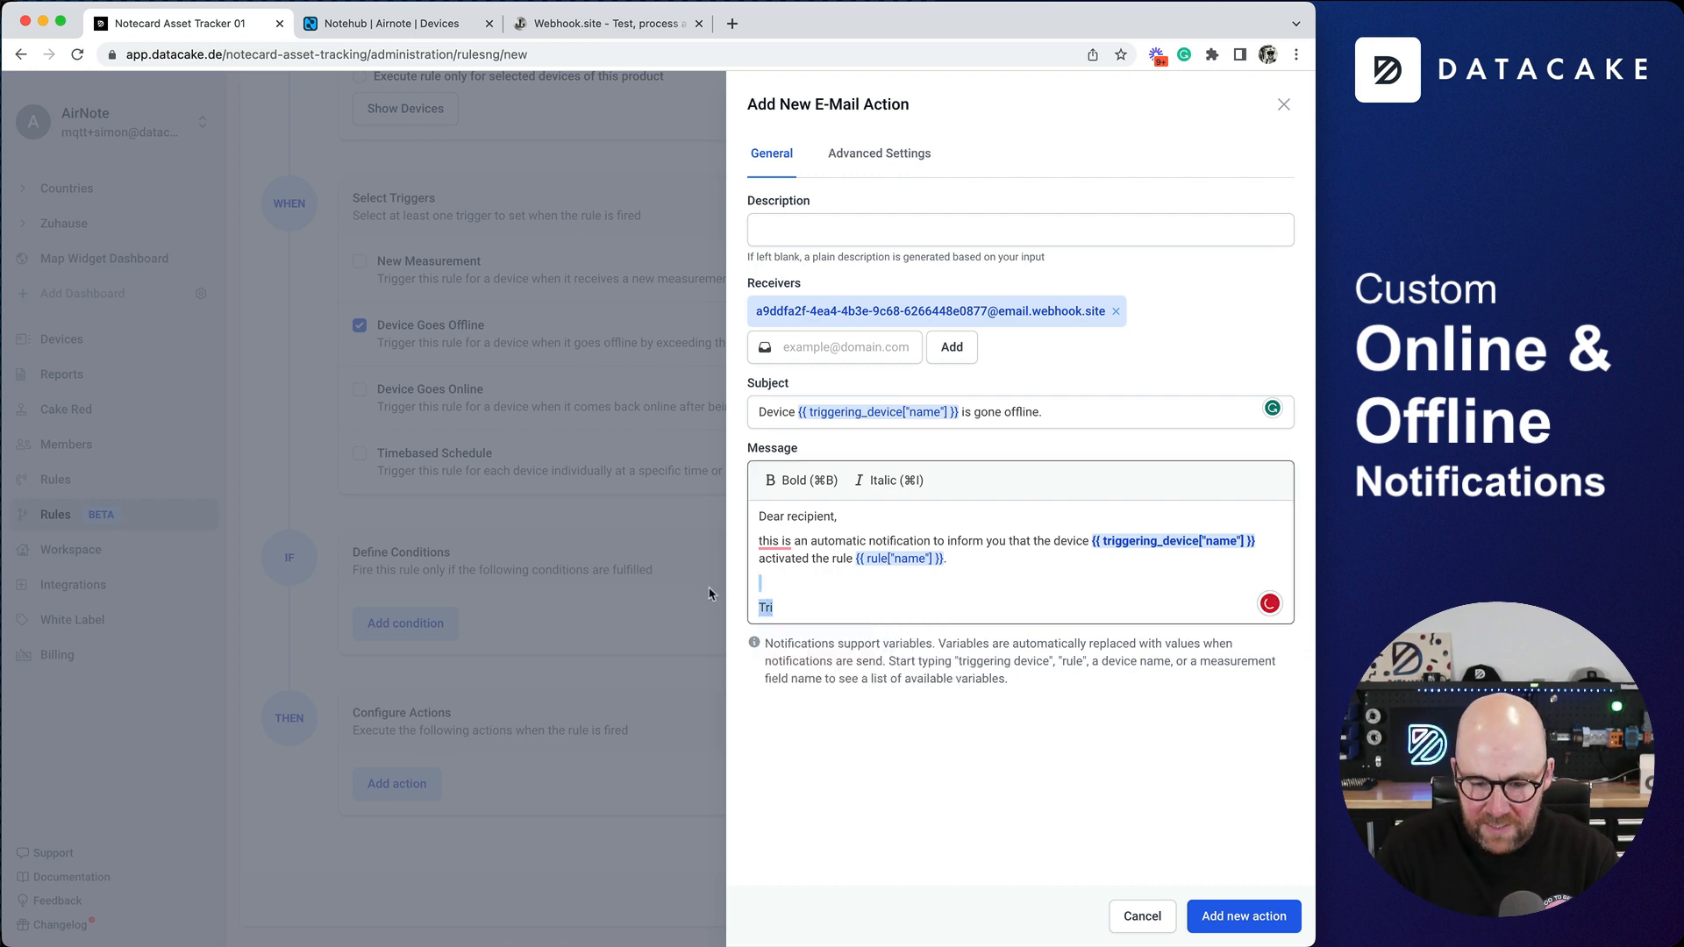
key(BackSpace)
key(BackSpace)
- Add the finished E-Mail action to the rule and save the rule under the name Offline Notification
click(1243, 912)
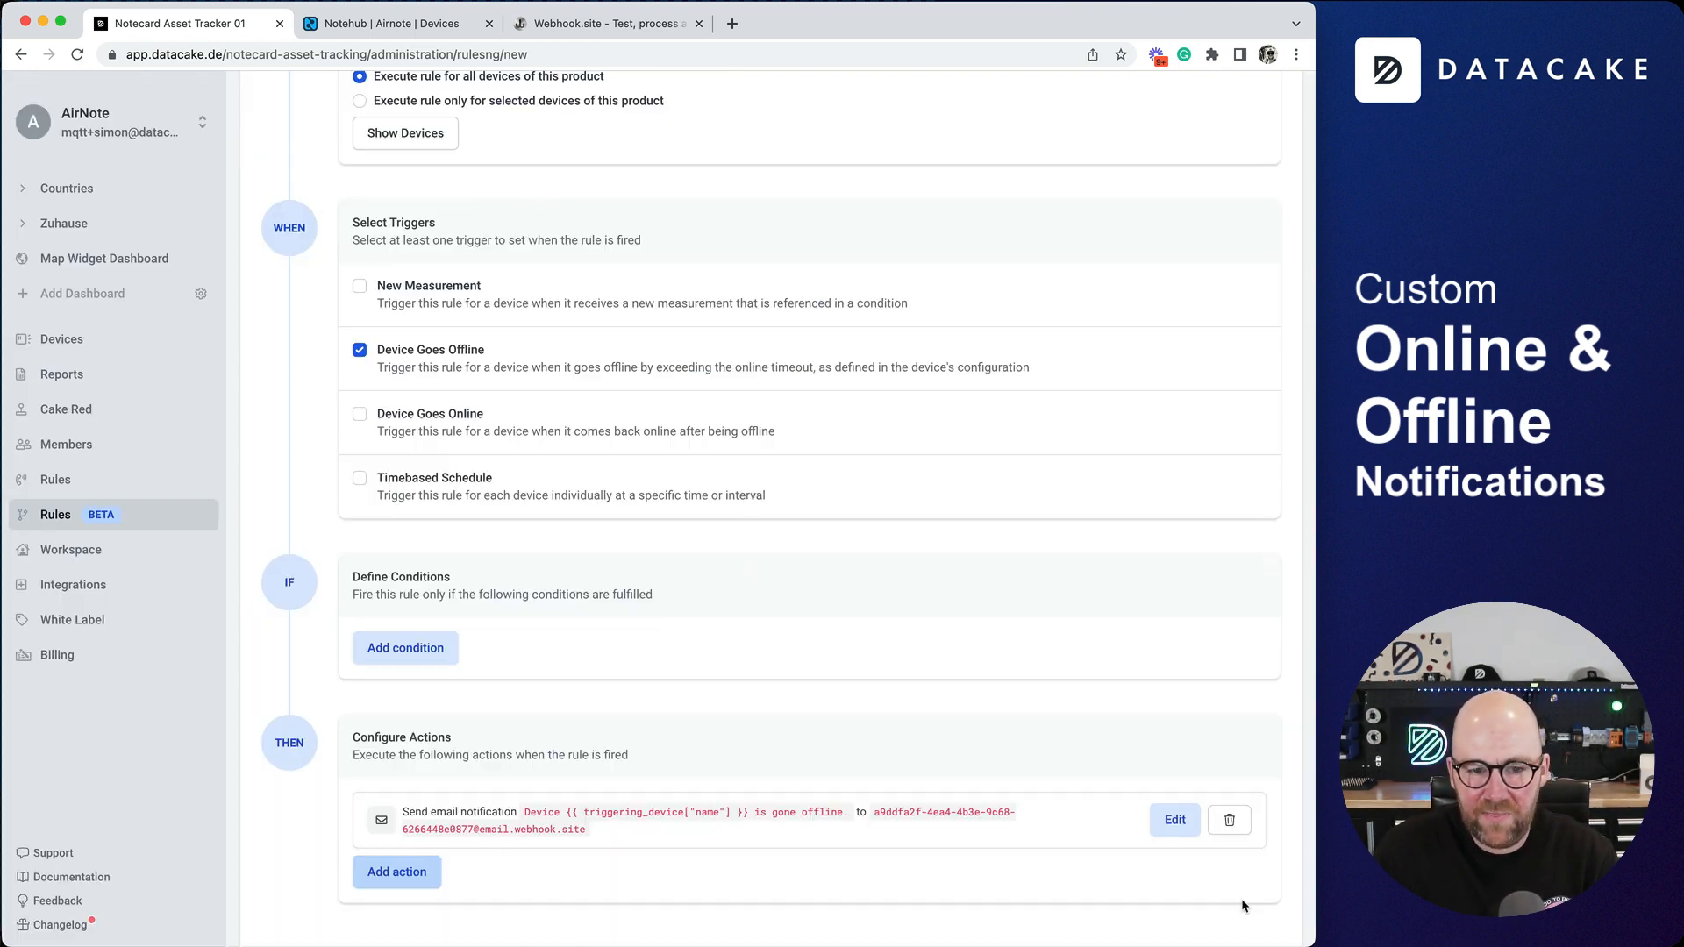
scroll(1008, 786, down, 1)
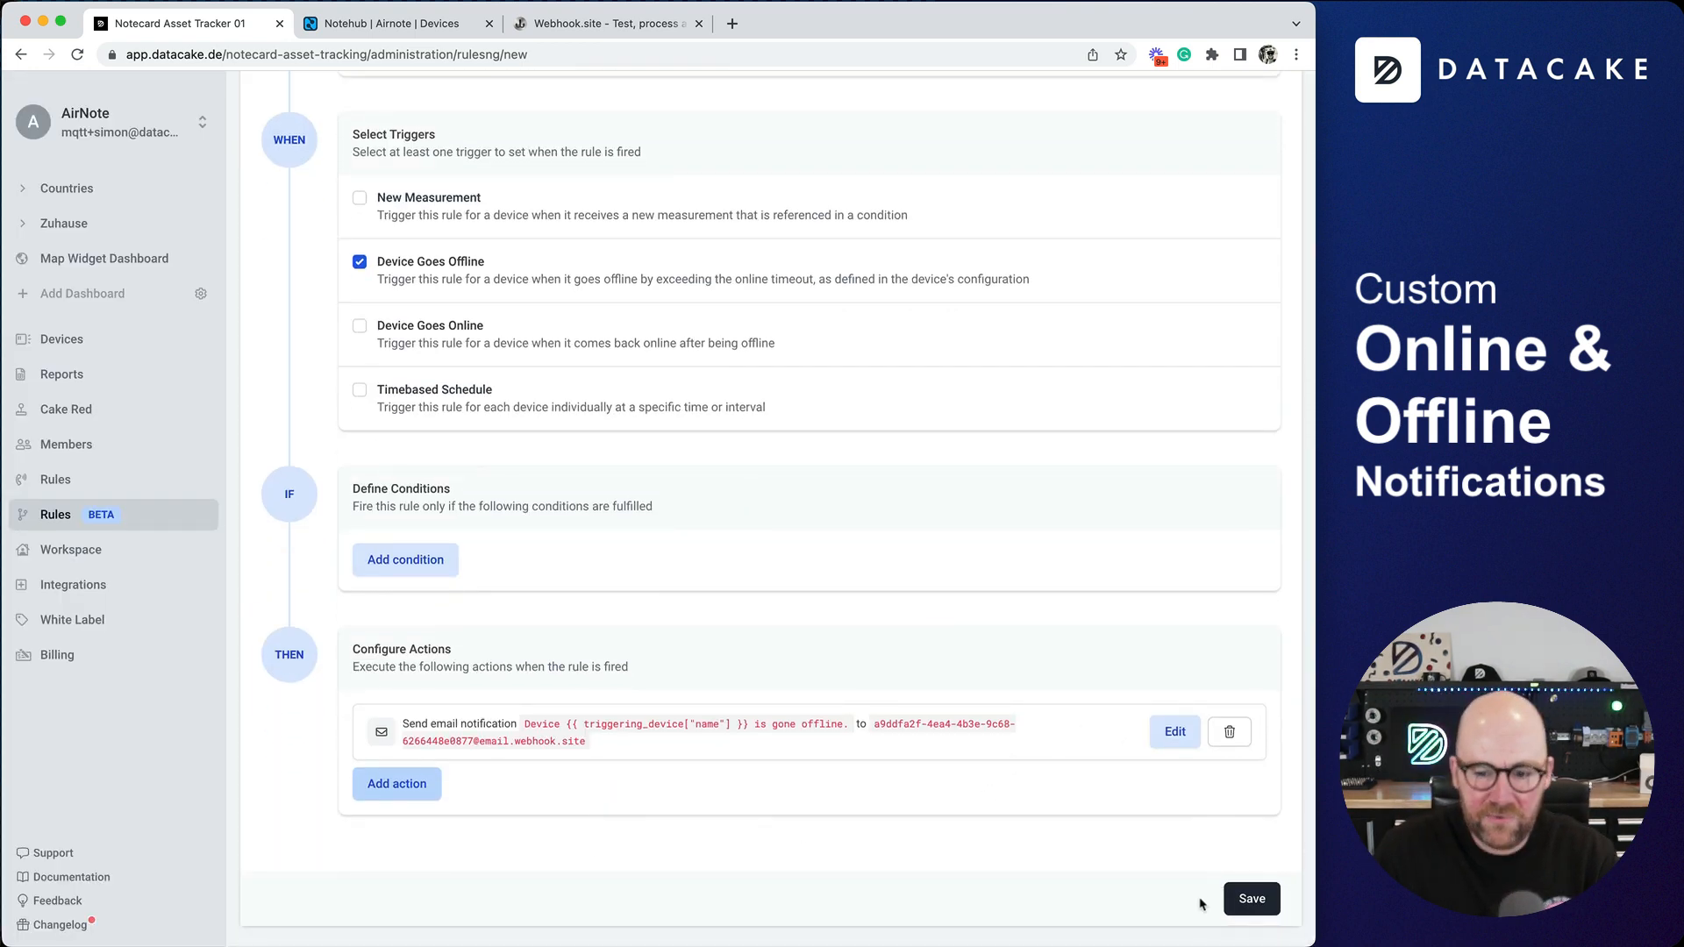
scroll(959, 804, up, 6)
click(410, 283)
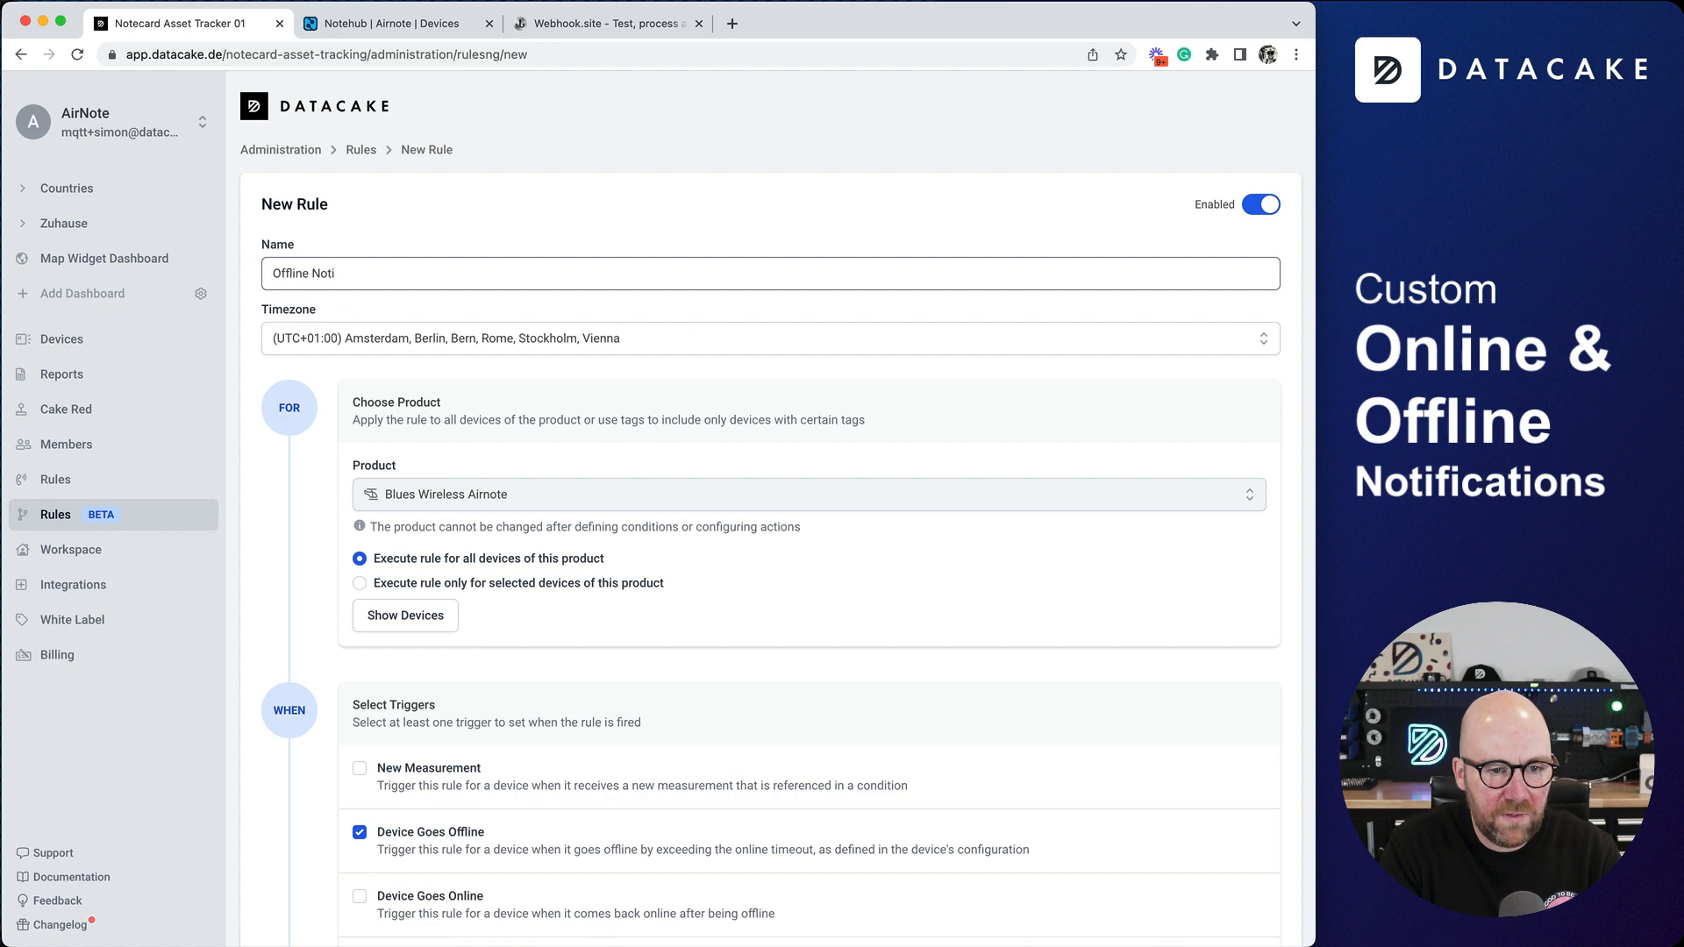
text(Offline Notifications)
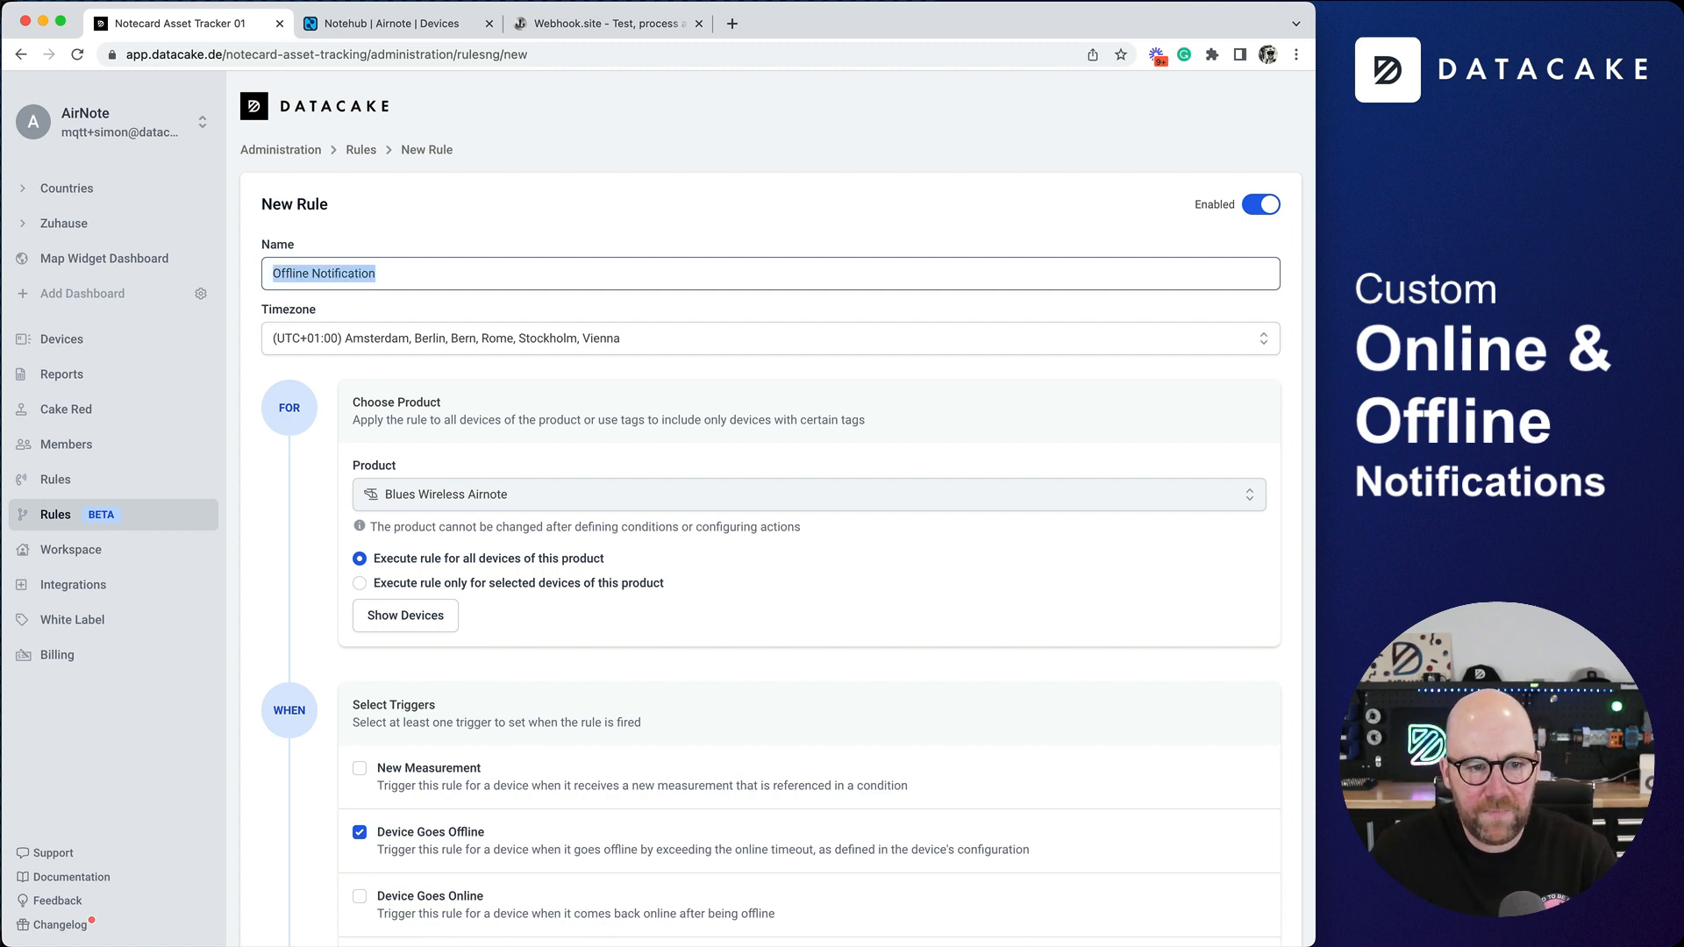
scroll(1274, 881, down, 10)
click(1251, 900)
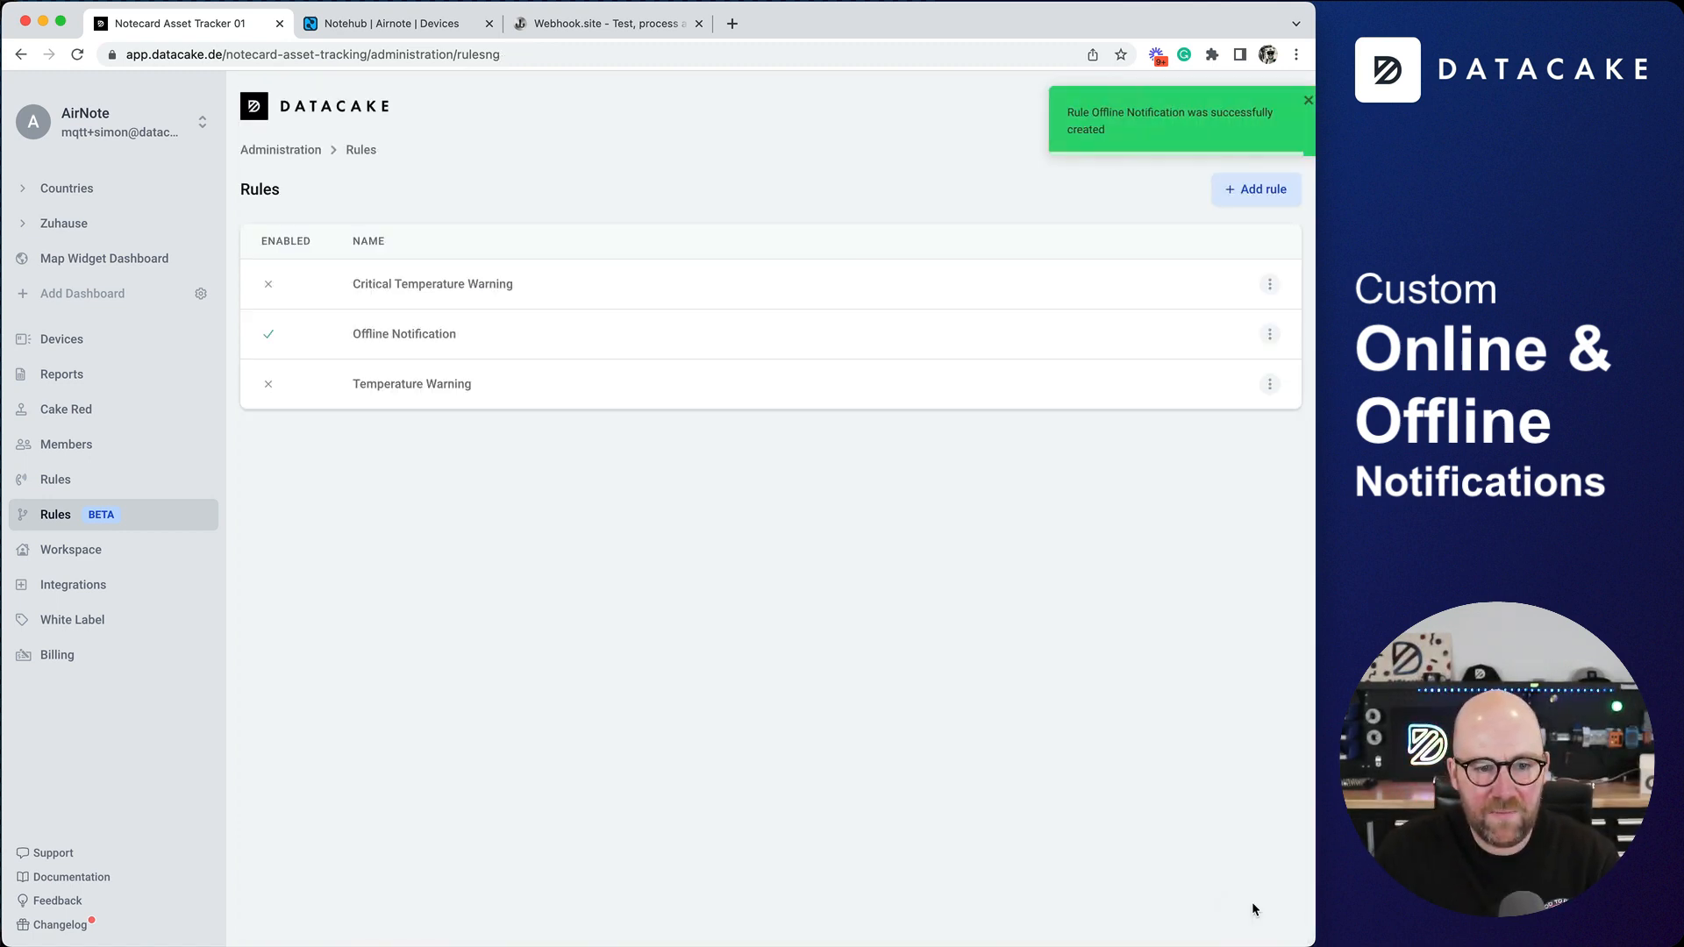
- Create another rule for all Blues Wireless Airnote devices with Device Goes Online as its only trigger, deselecting New Measurement
click(1278, 197)
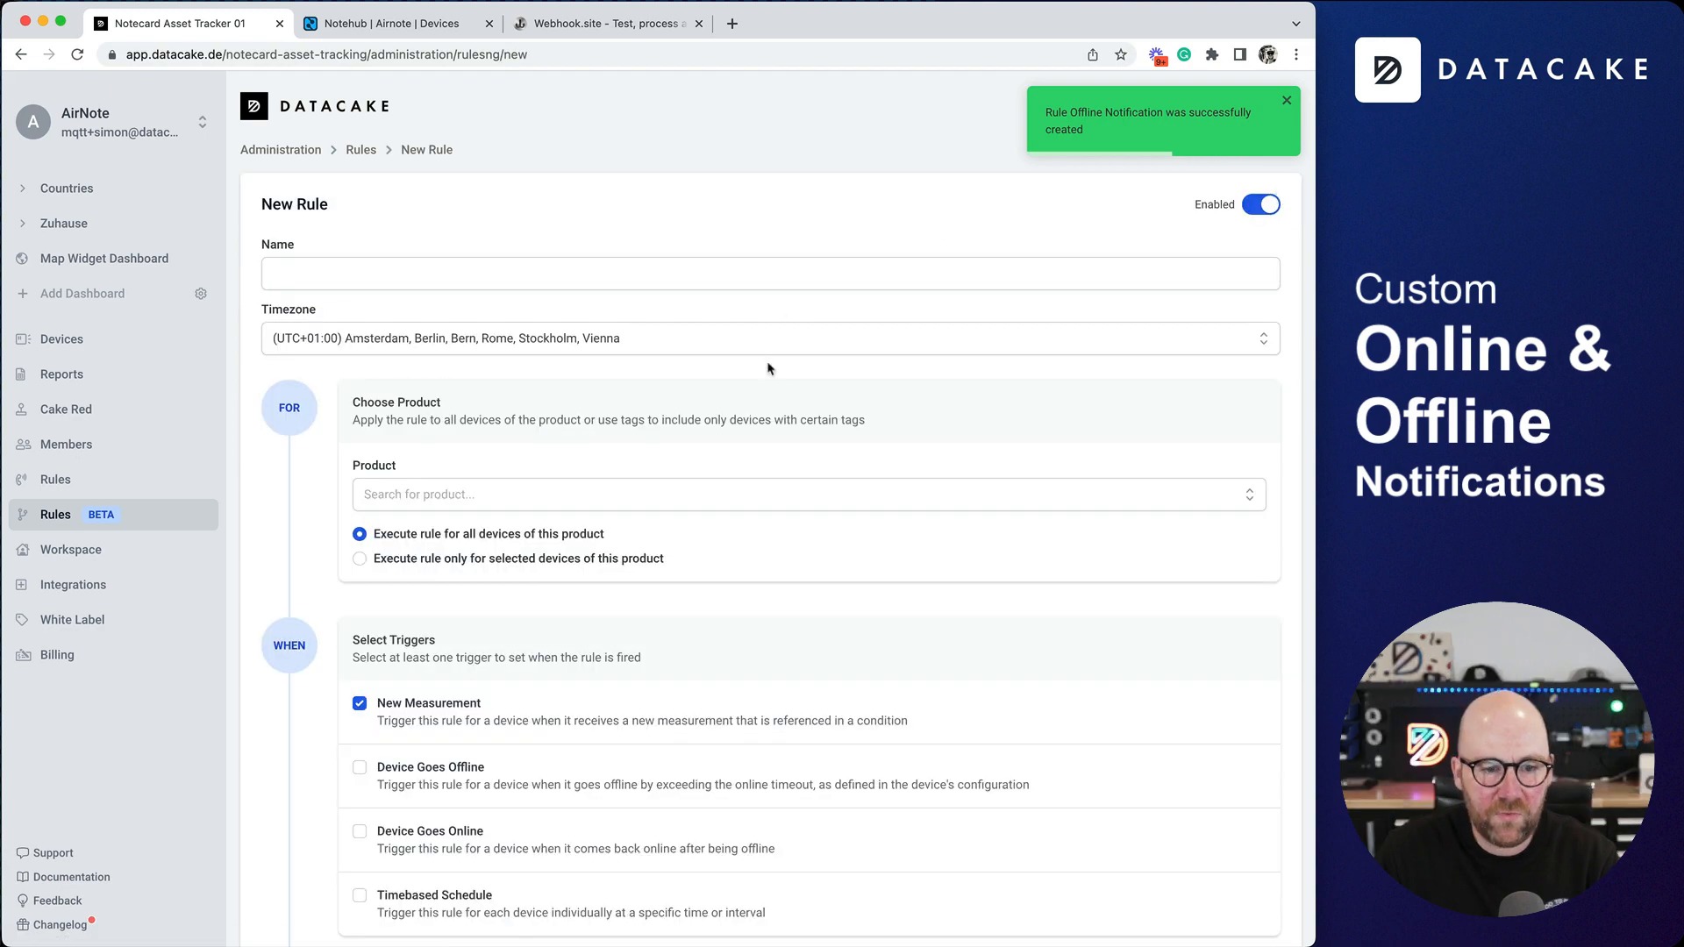
scroll(772, 364, down, 2)
click(436, 301)
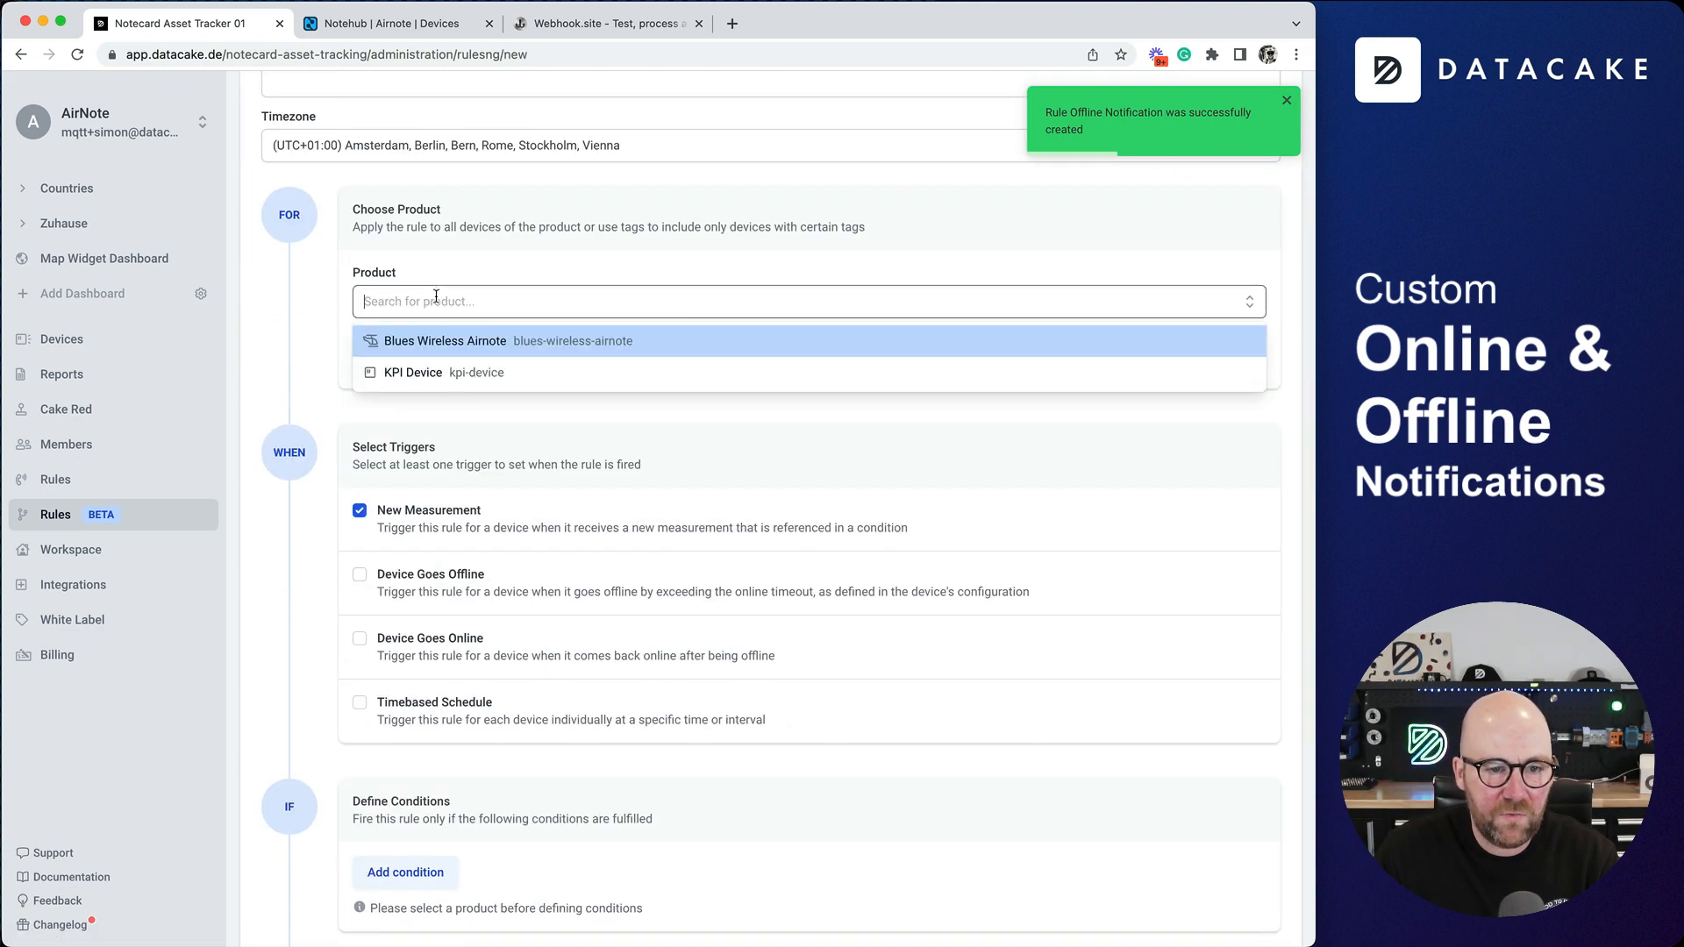
click(443, 342)
scroll(371, 345, down, 5)
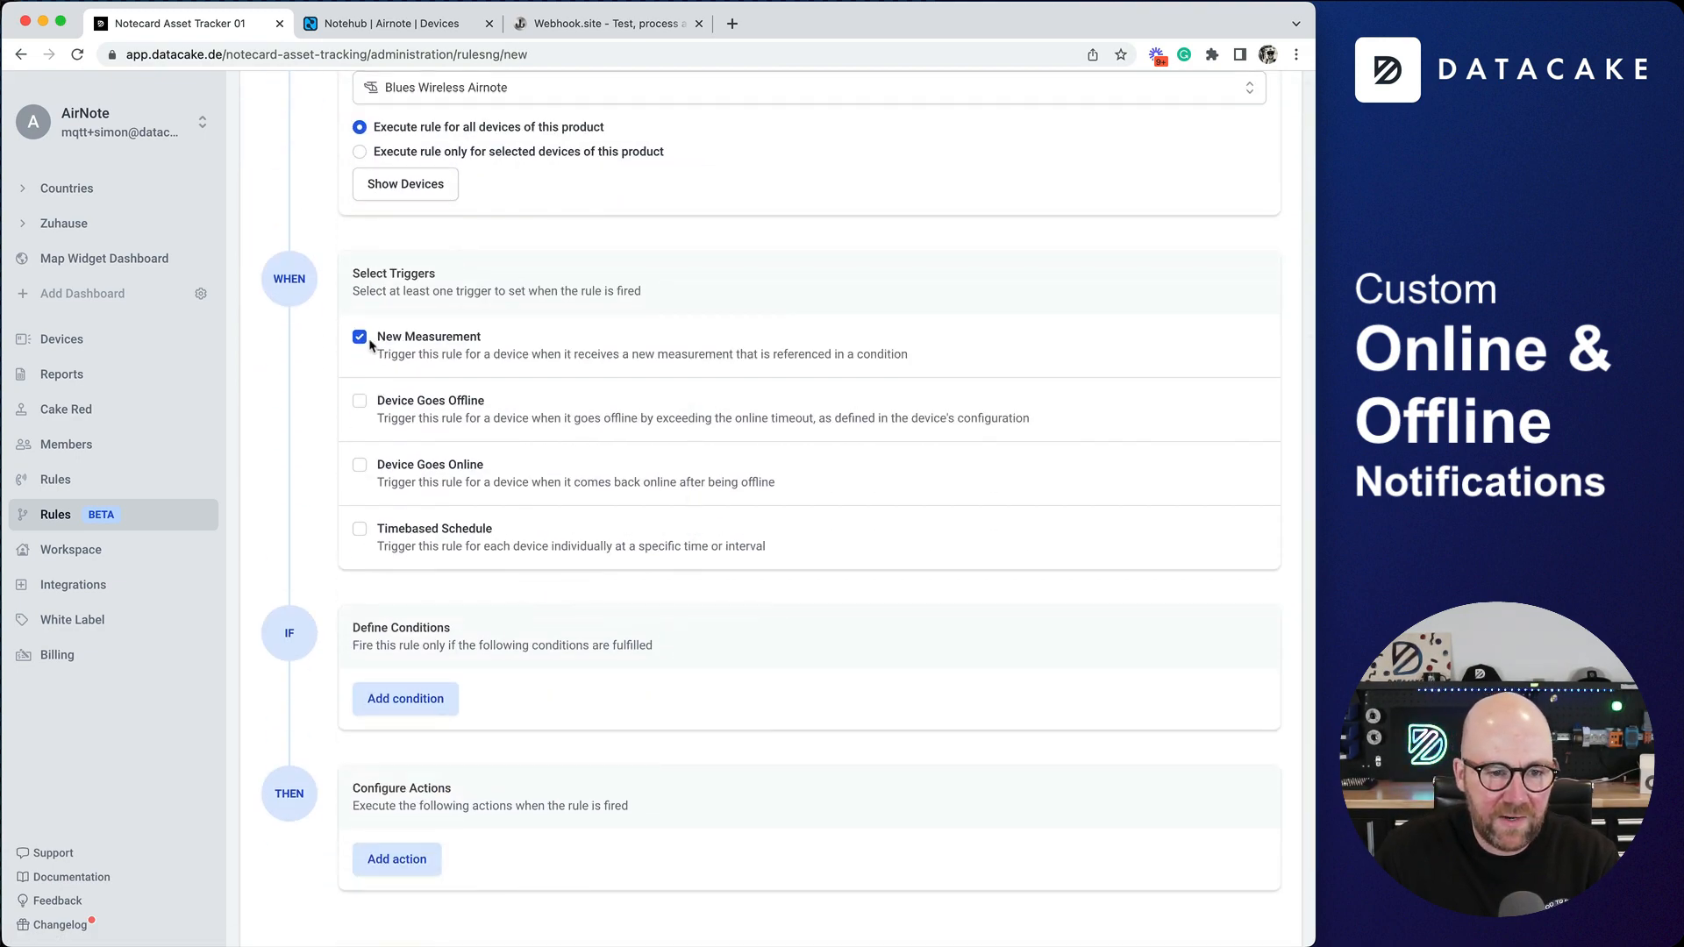
click(361, 338)
click(359, 463)
- Start adding an E-Mail action to the new rule, up to its receiver and message settings
scroll(395, 571, down, 2)
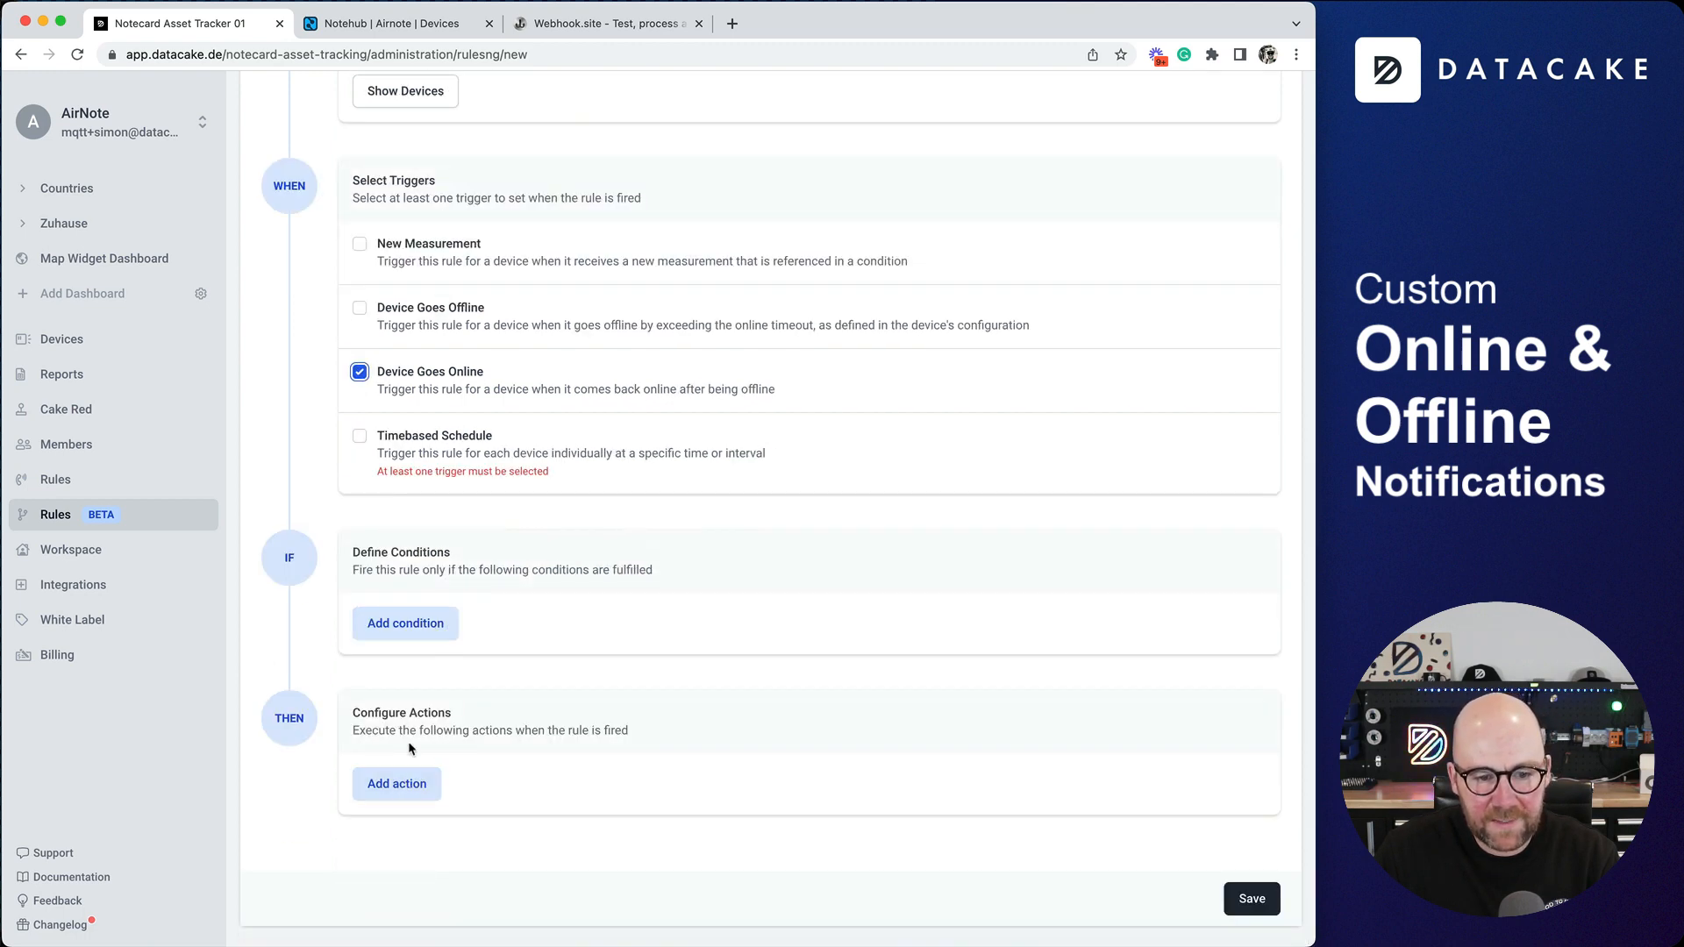
click(405, 783)
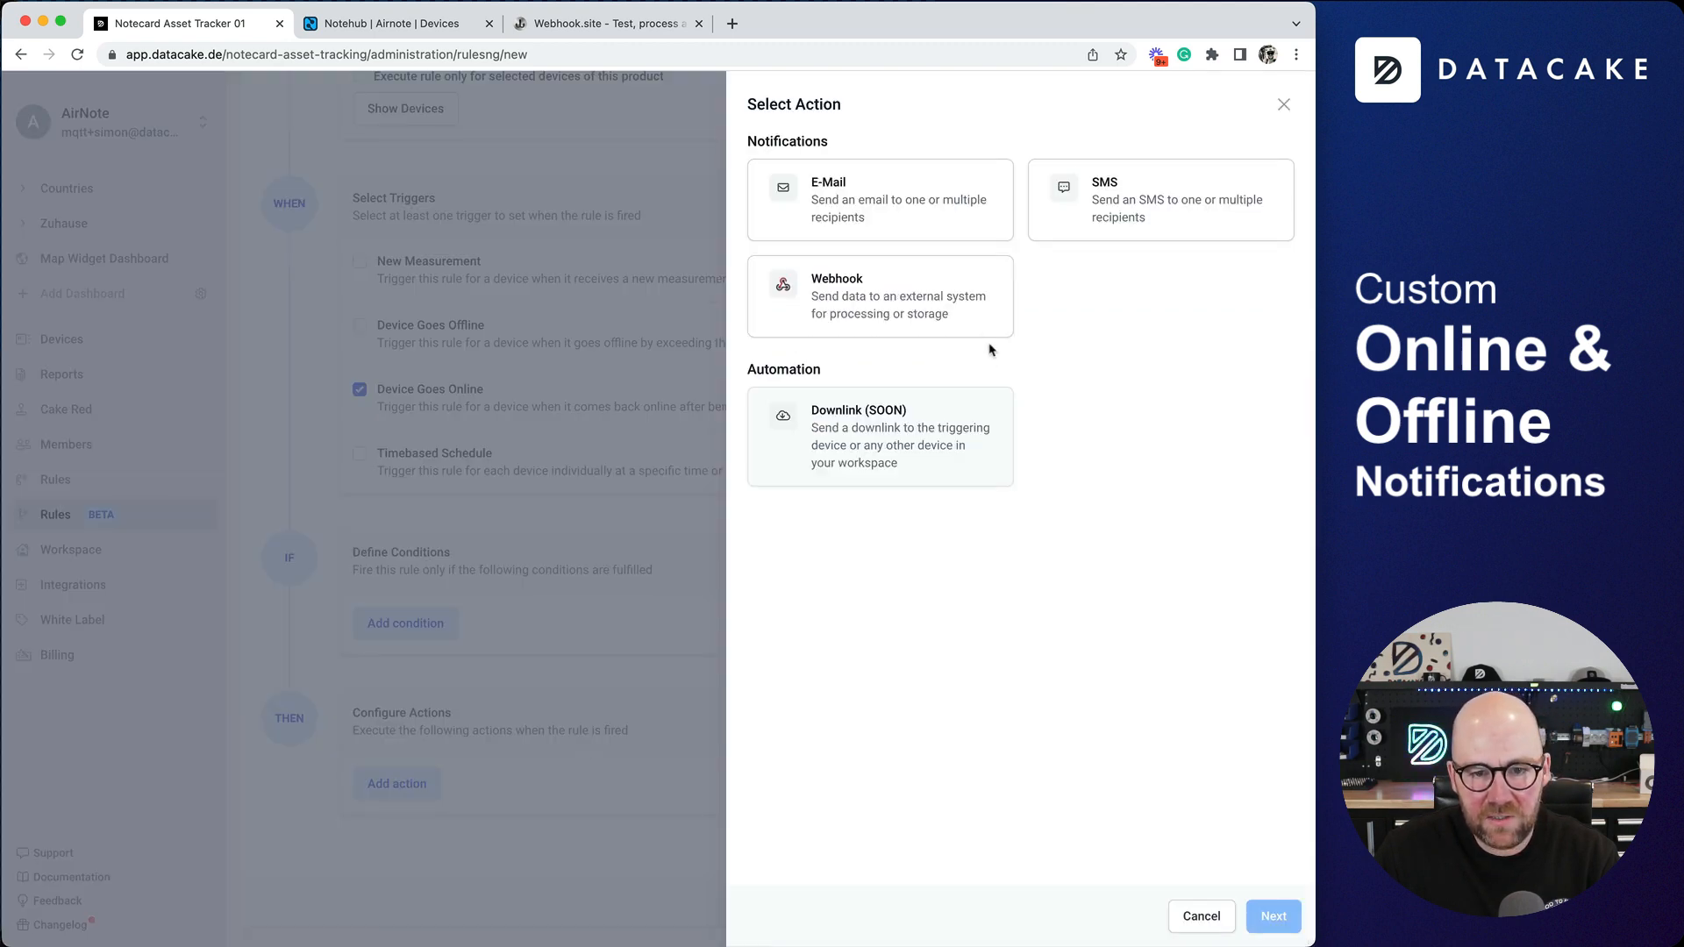
click(937, 211)
click(1273, 916)
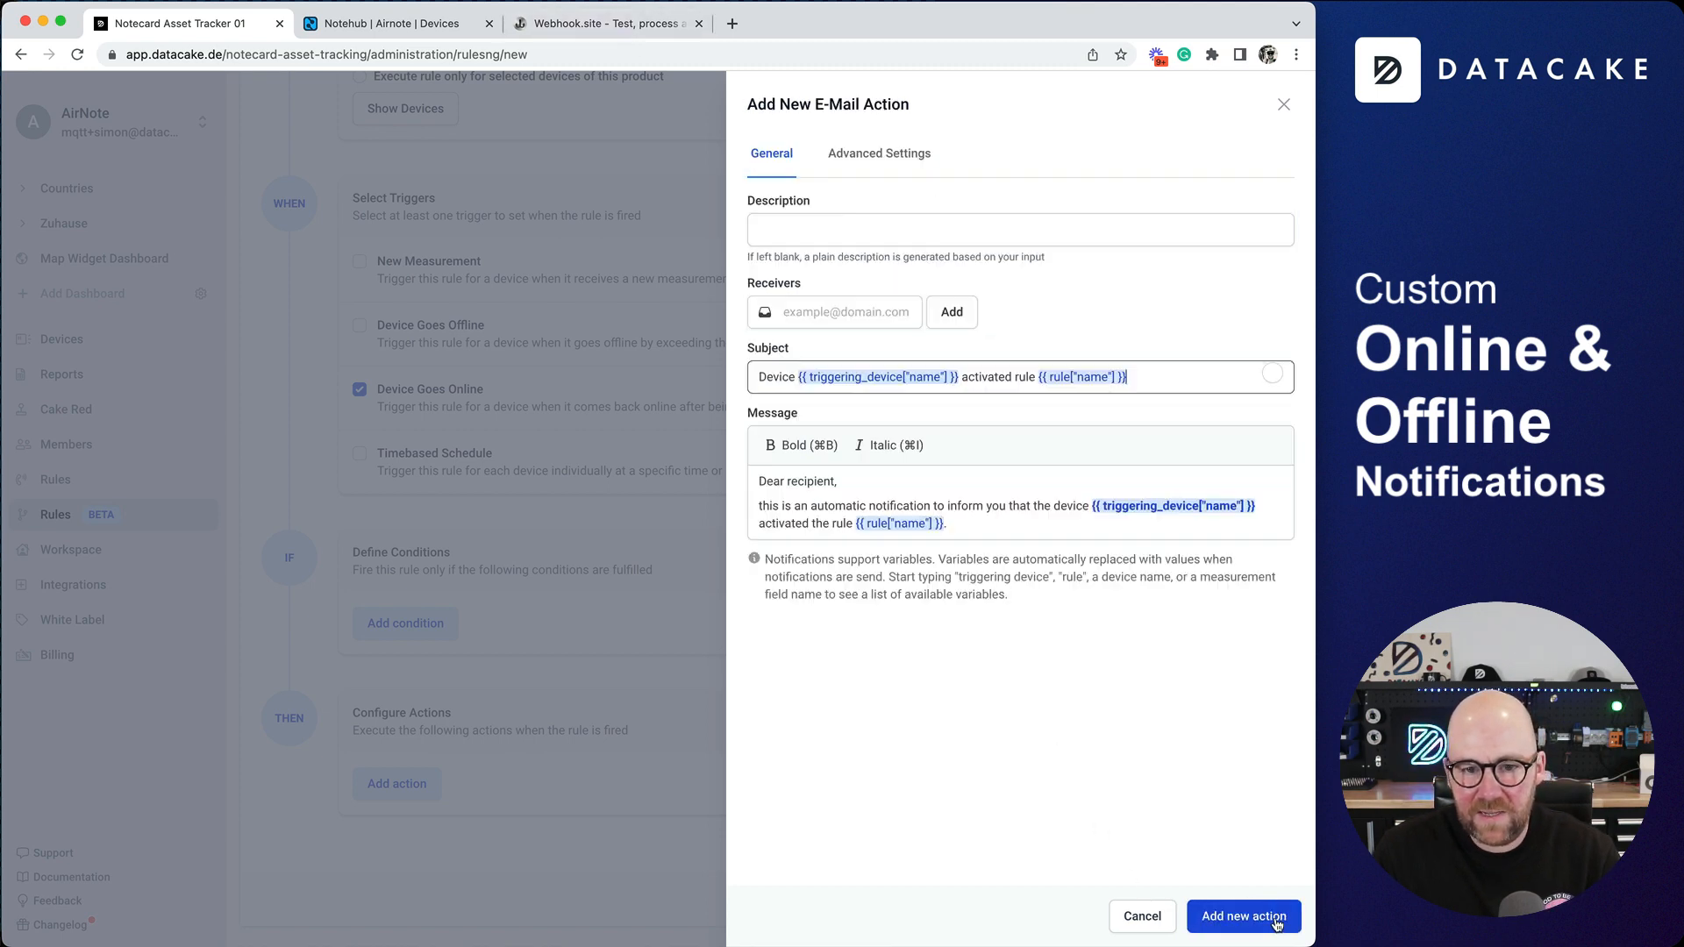
- Copy the unique email address from Webhook.site and add it in Datacake as the E-Mail action's receiver
click(566, 26)
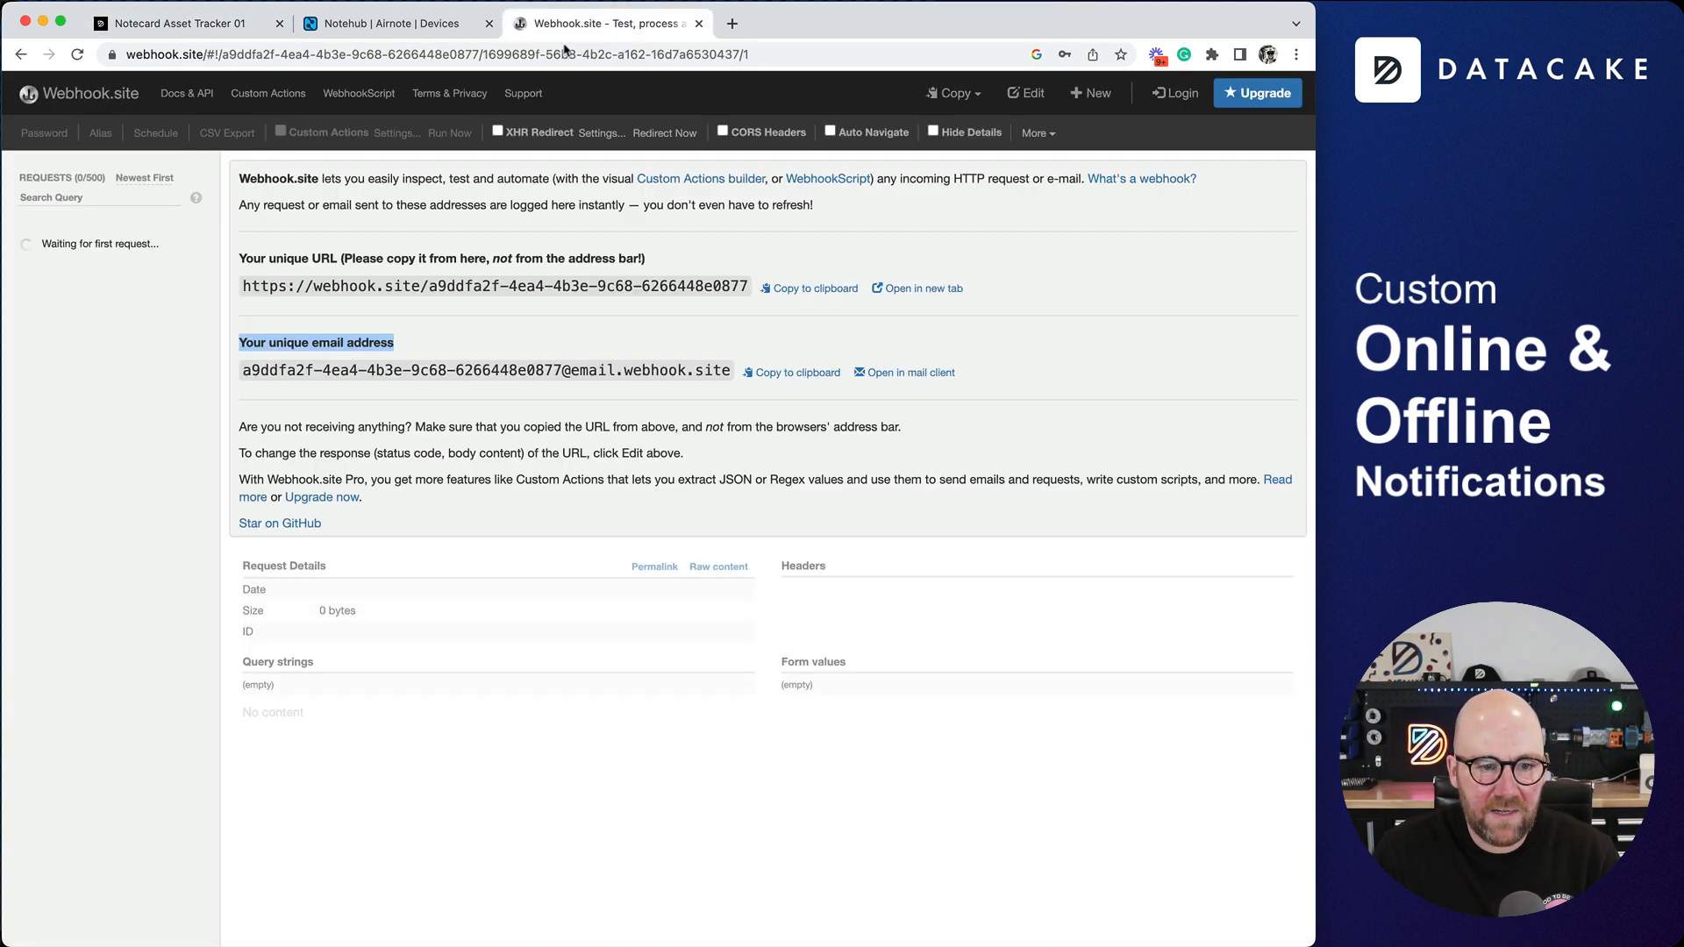
click(800, 374)
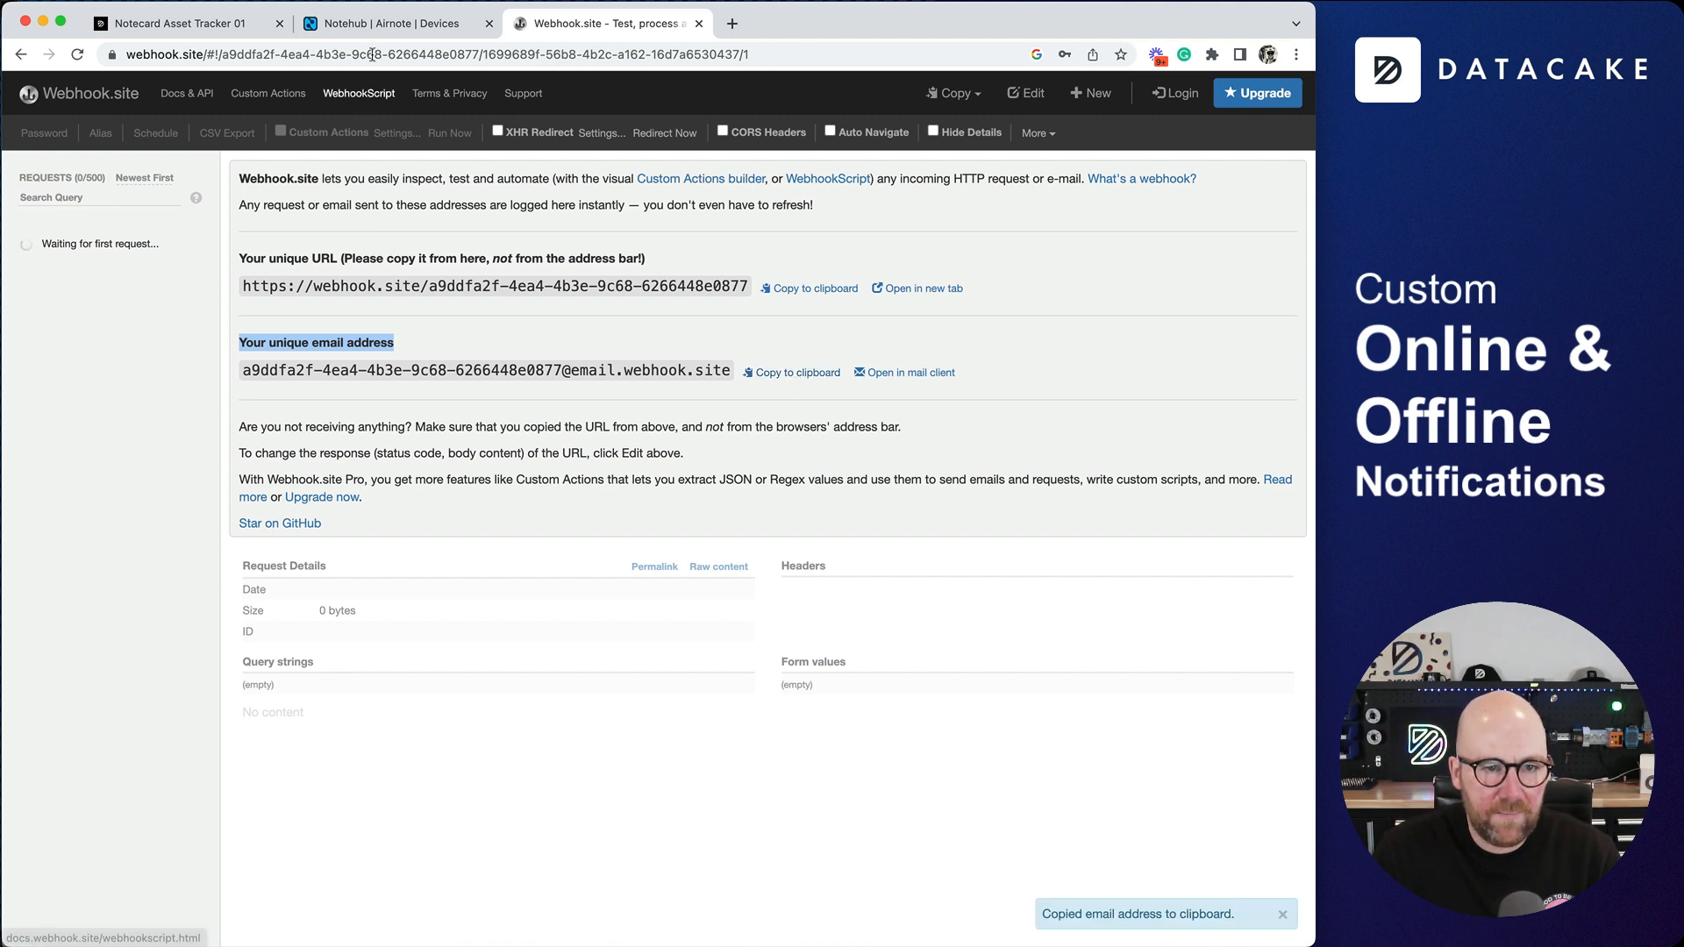
click(176, 24)
key(super+v)
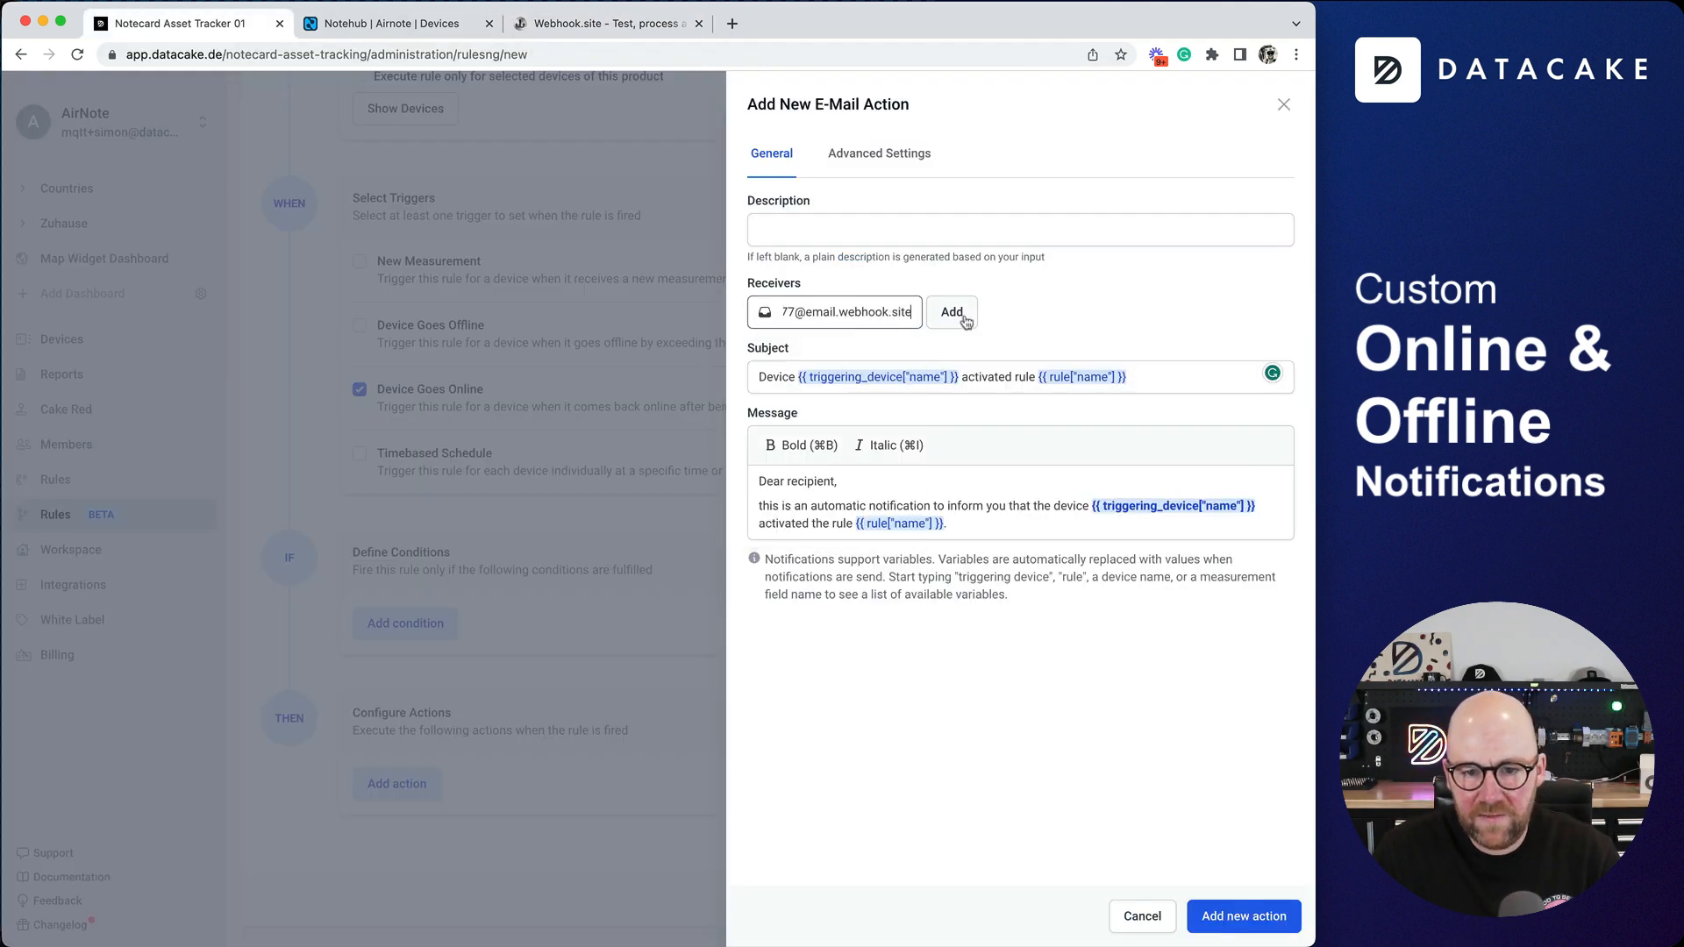
click(963, 314)
- Change the subject's ending after the triggering device name variable to "is back online!" and add the action to the rule
drag(1128, 411, 966, 411)
key(BackSpace)
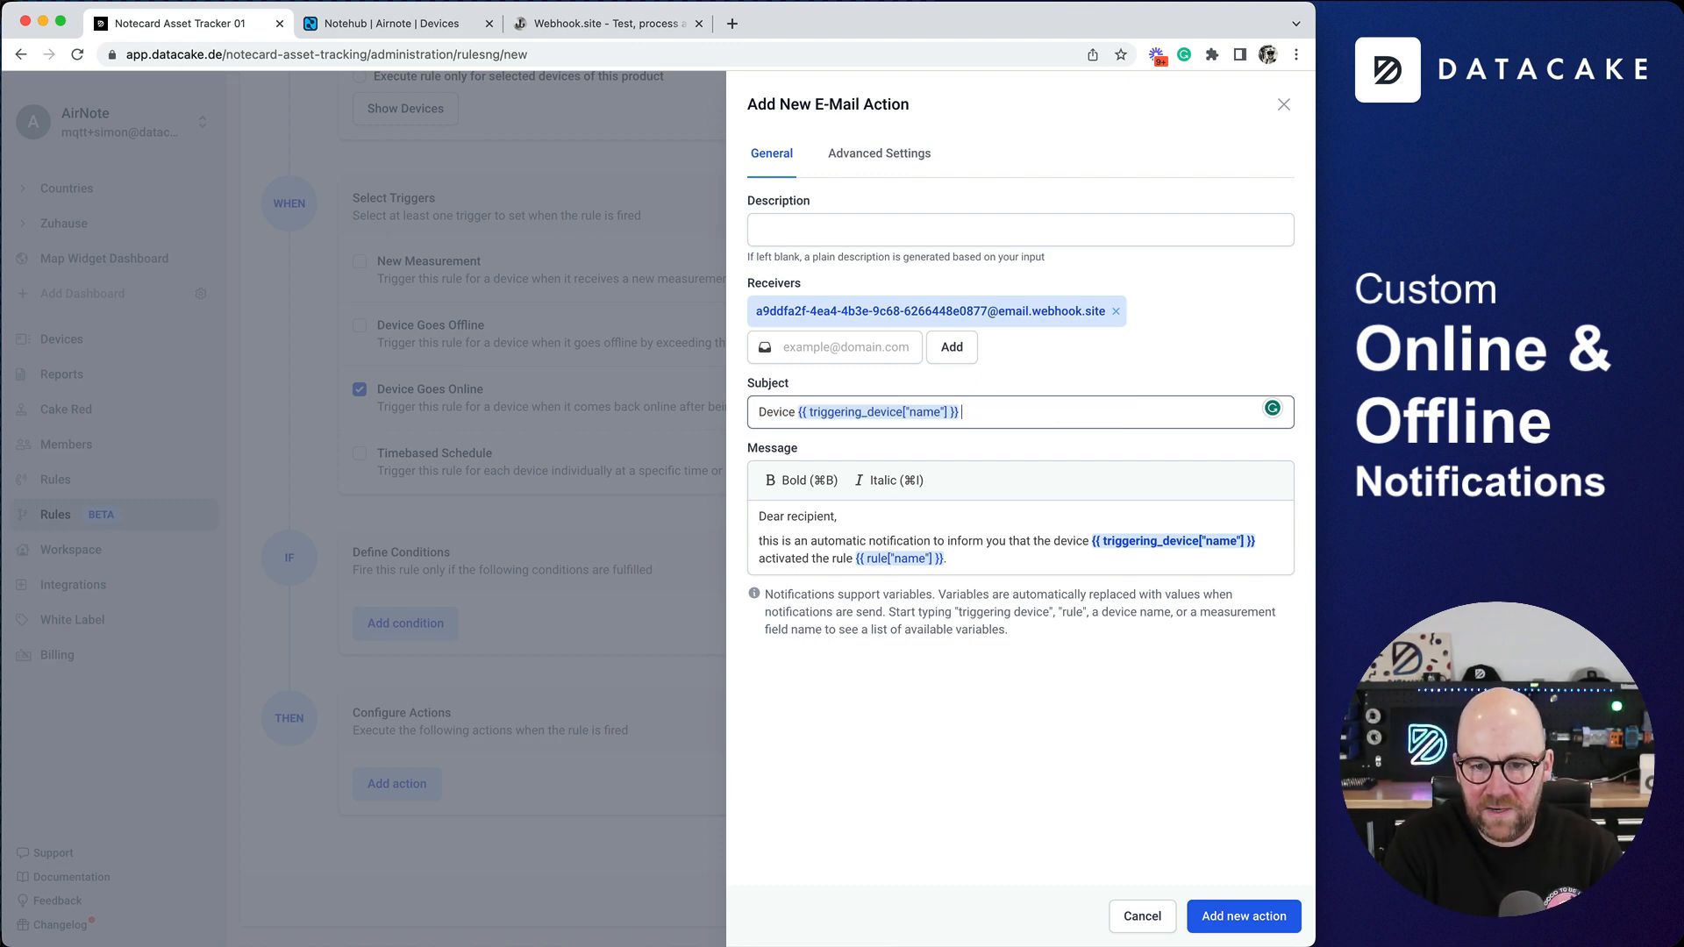
text(is )
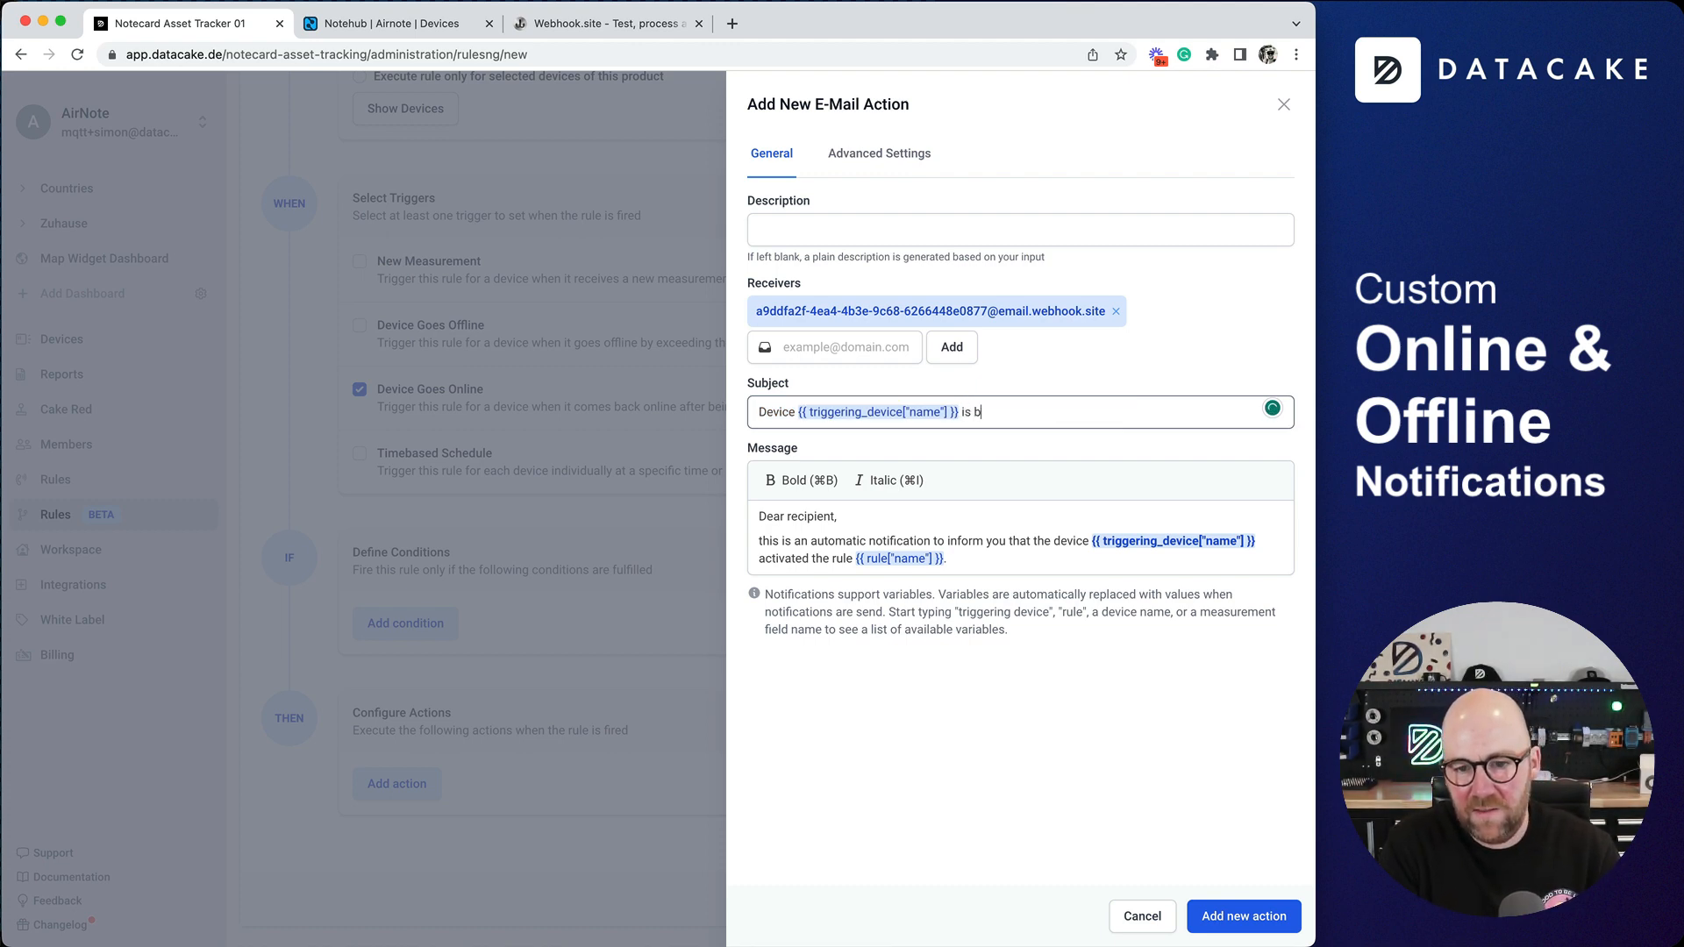
text(back online!)
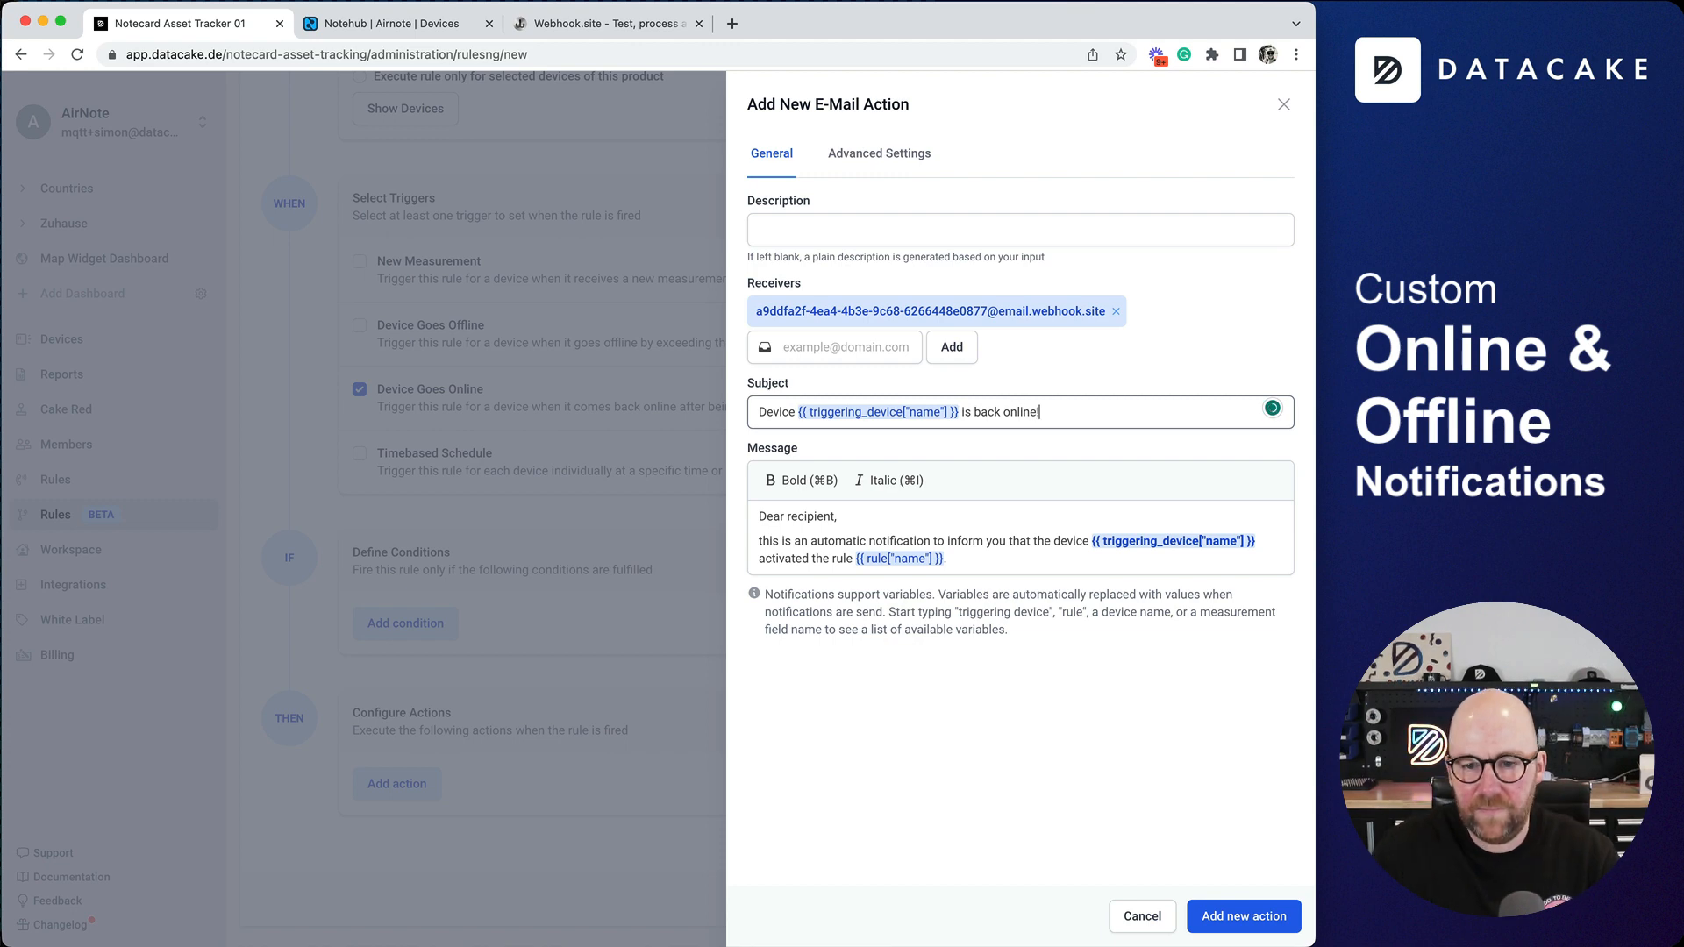
click(1259, 918)
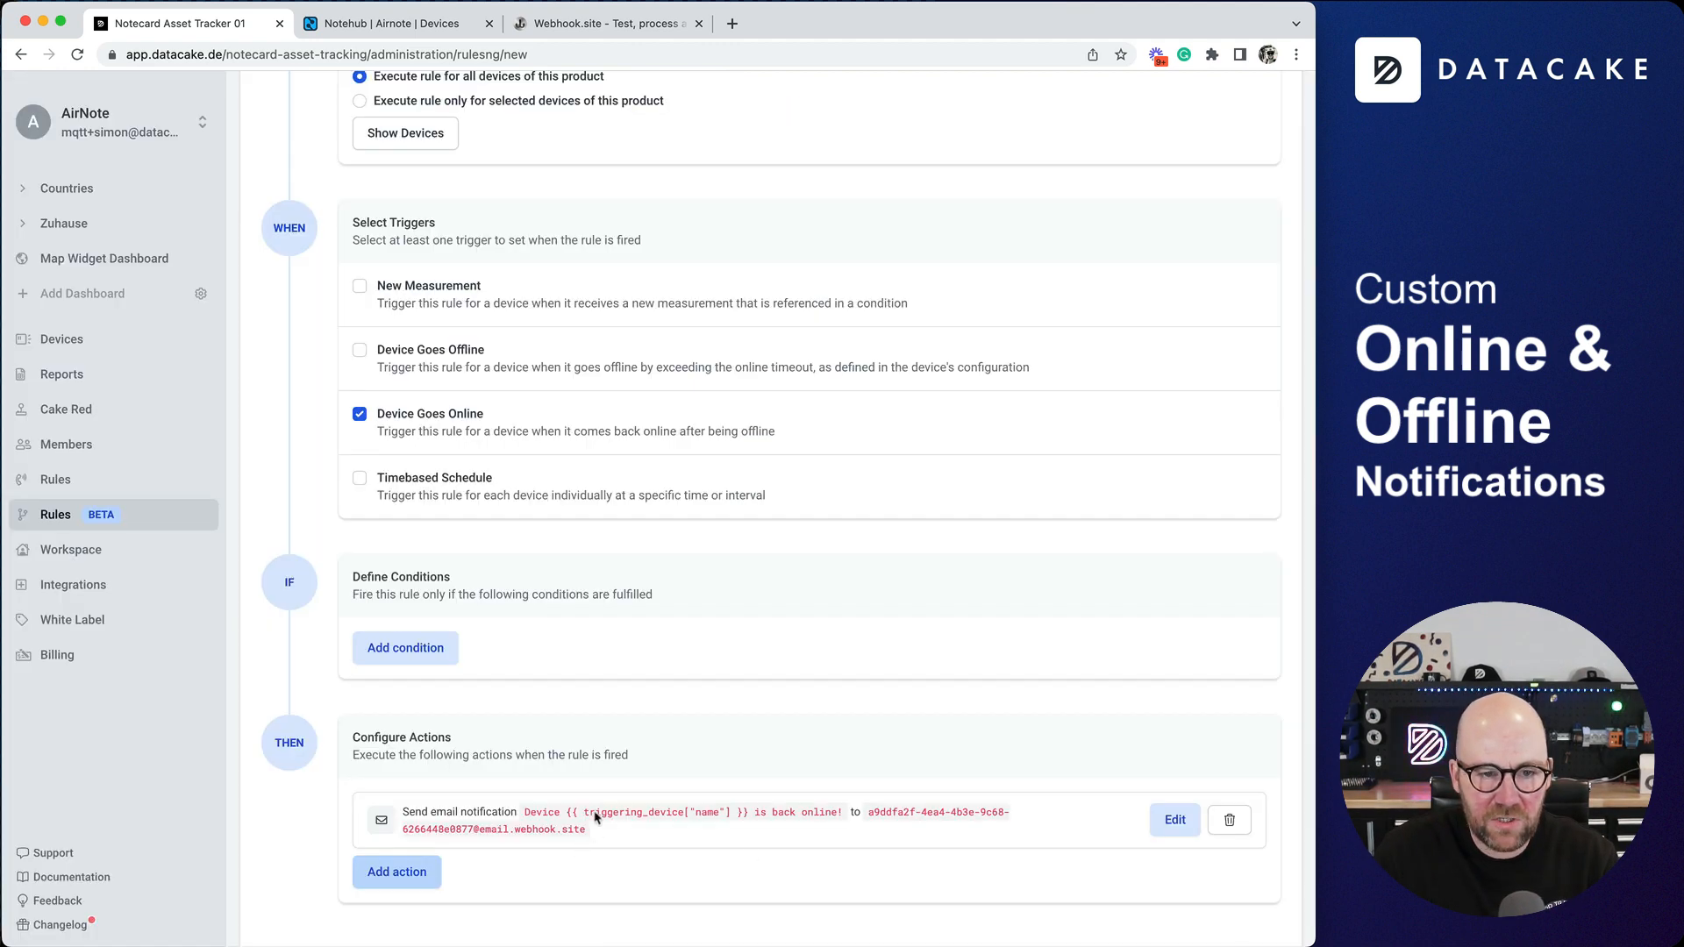
- Name the rule Online Notification and save it
scroll(463, 179, up, 10)
click(415, 270)
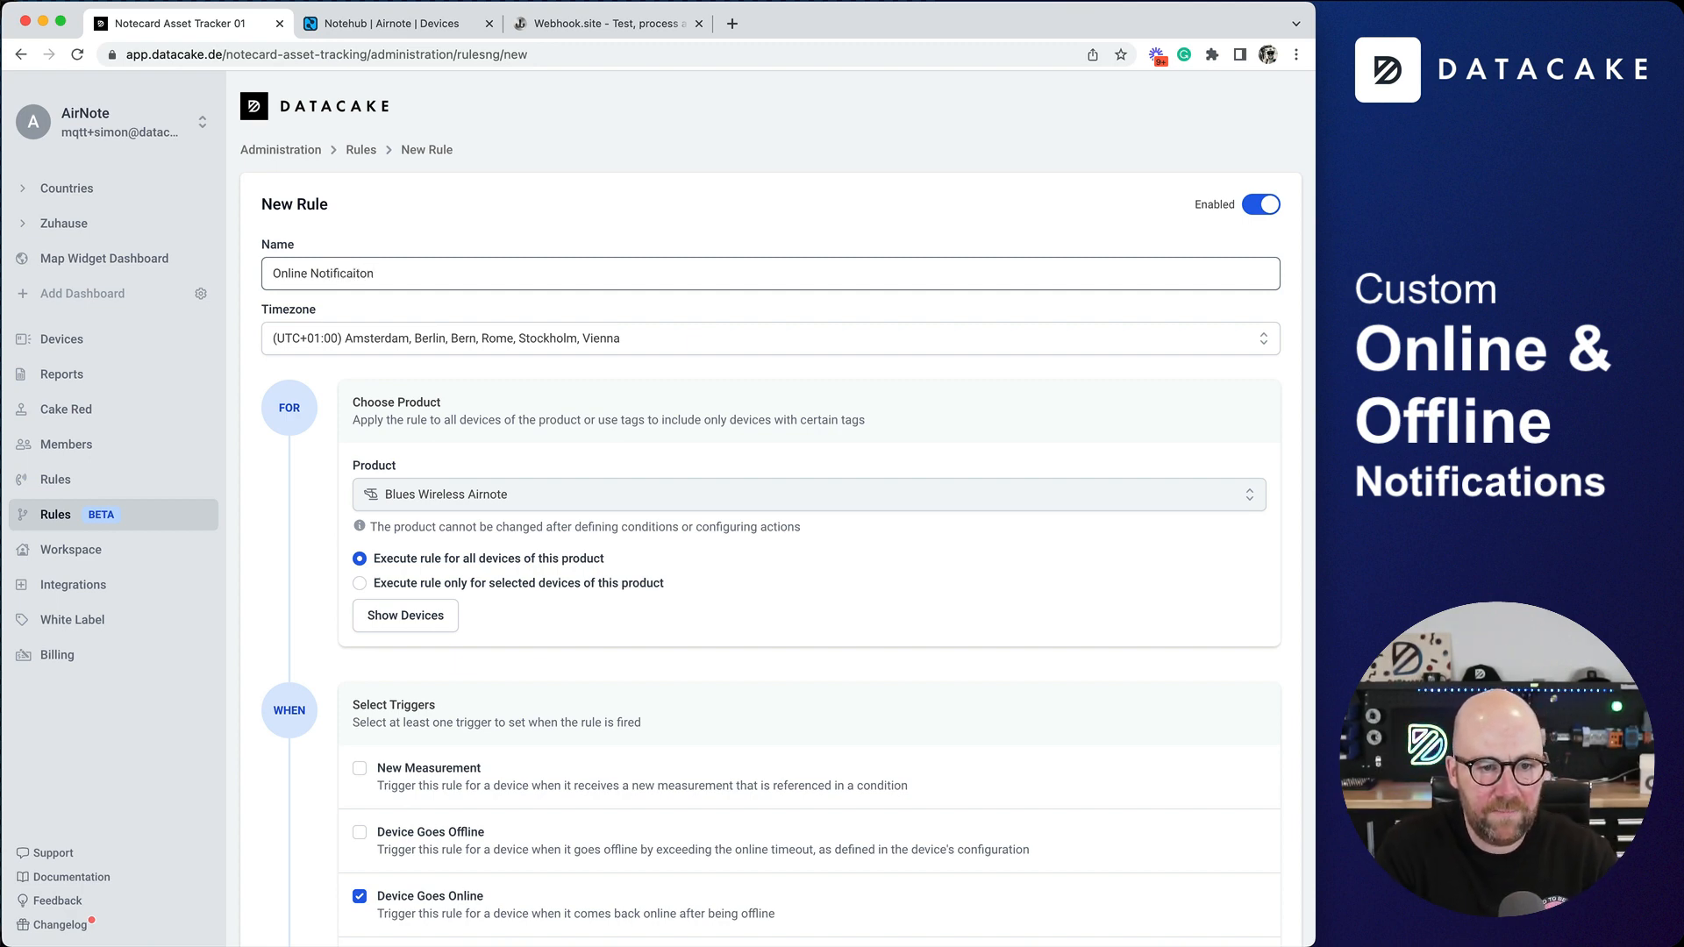
text(Online Notificatio)
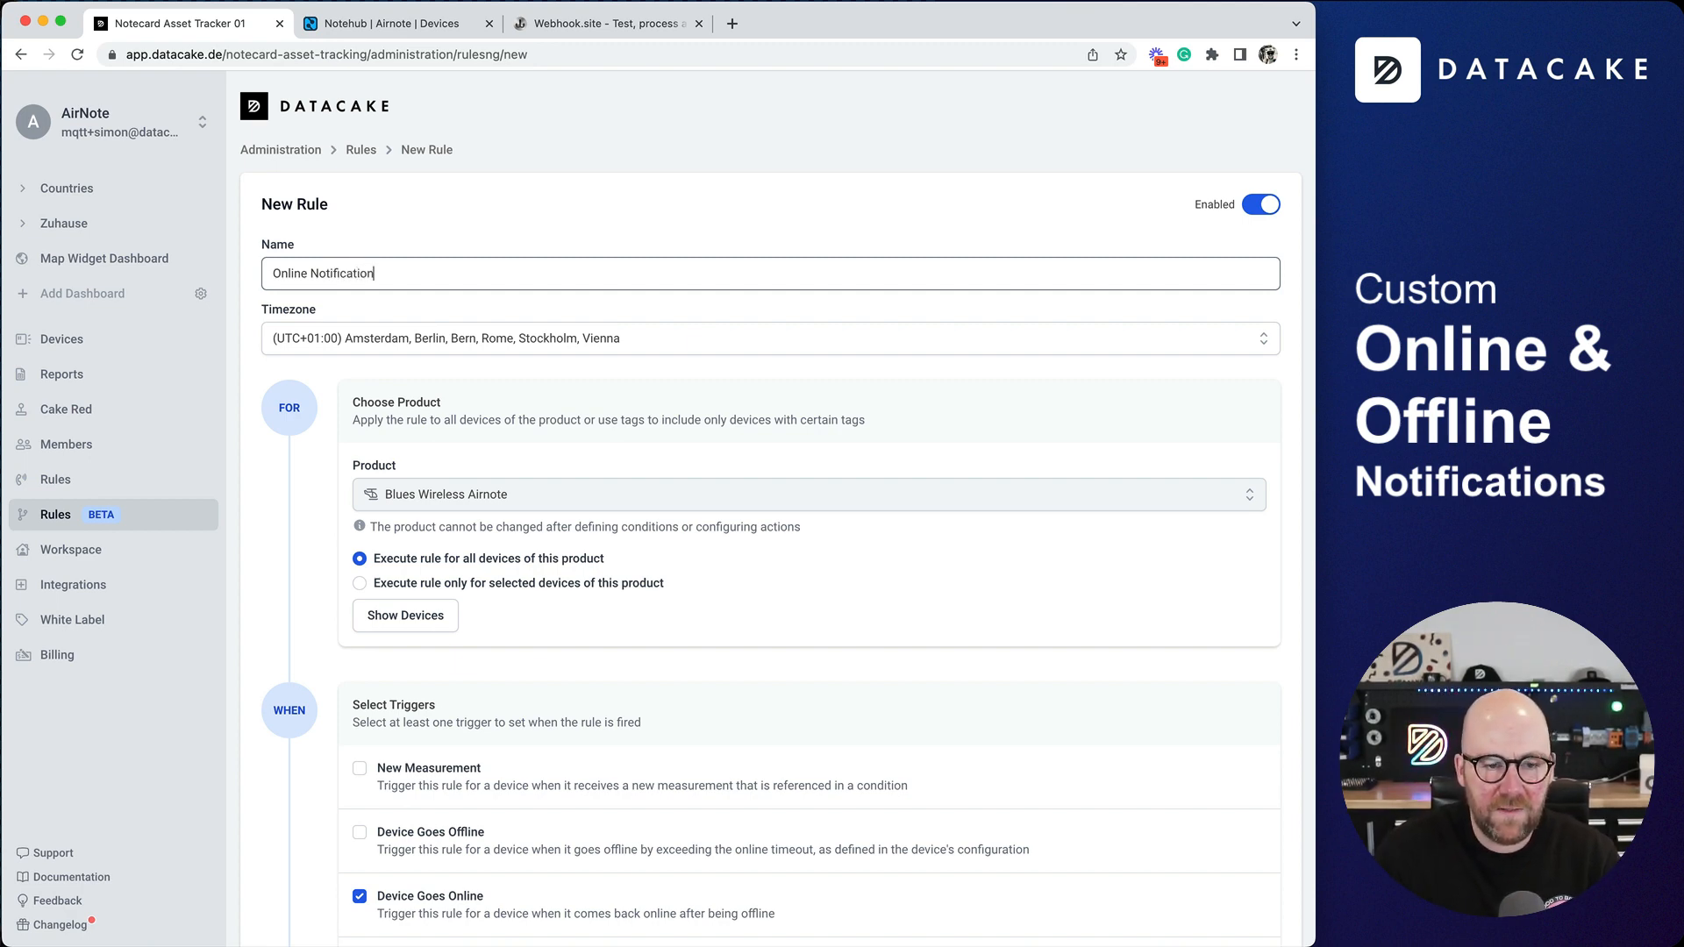
scroll(1173, 456, down, 7)
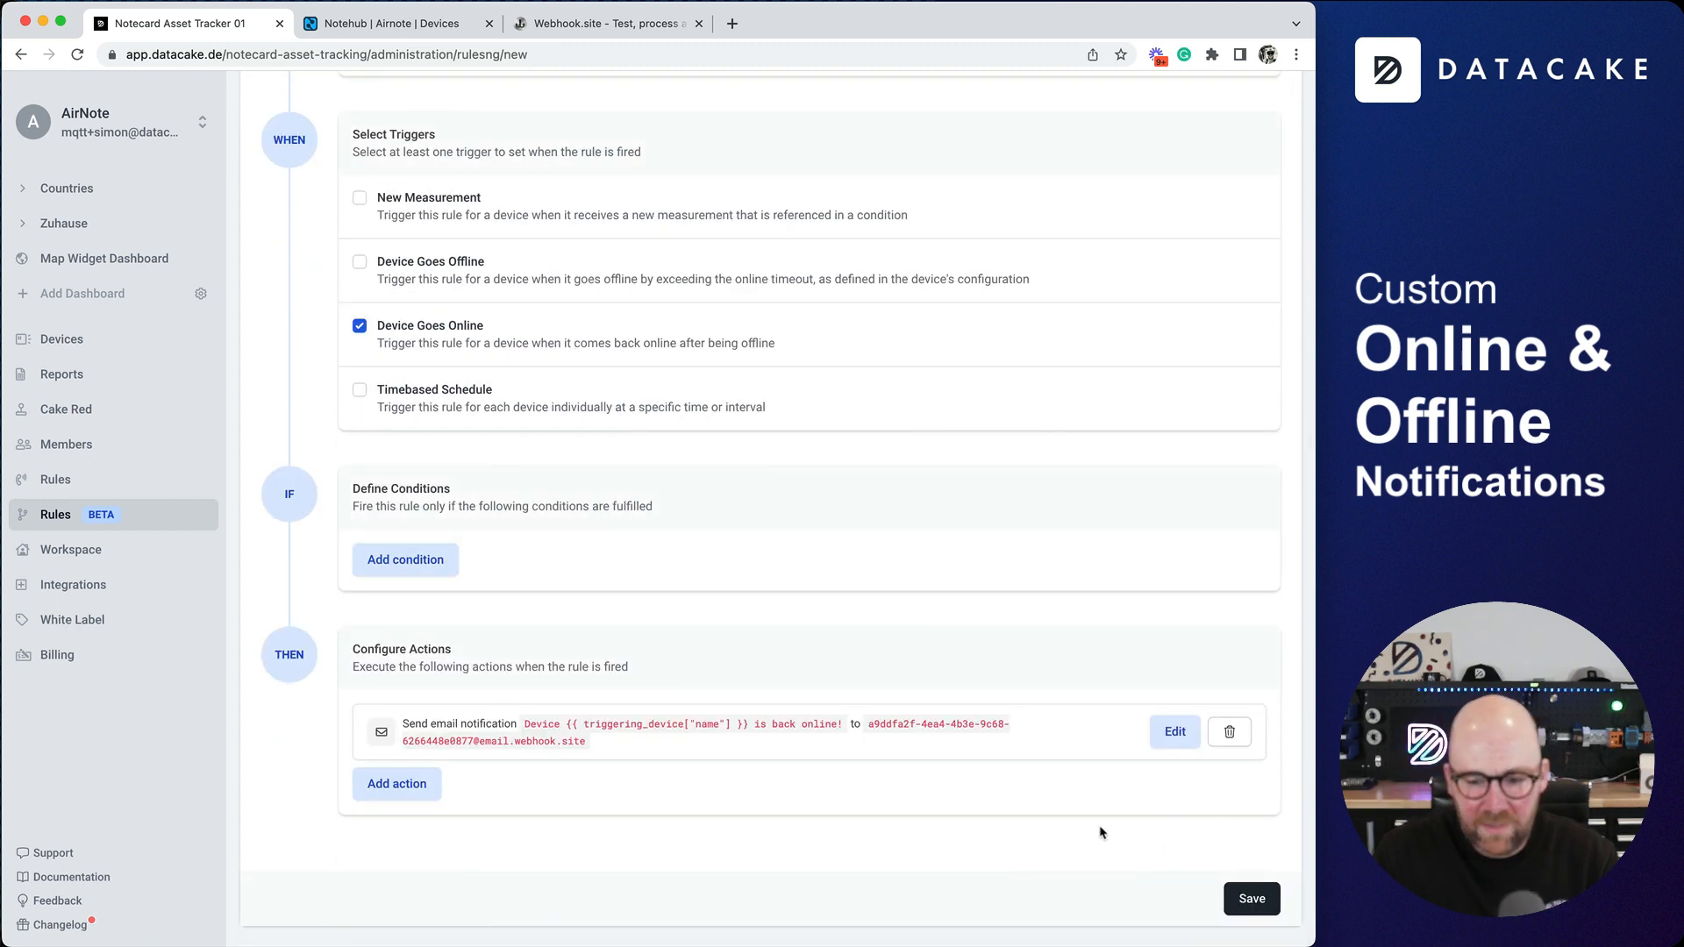
click(1228, 893)
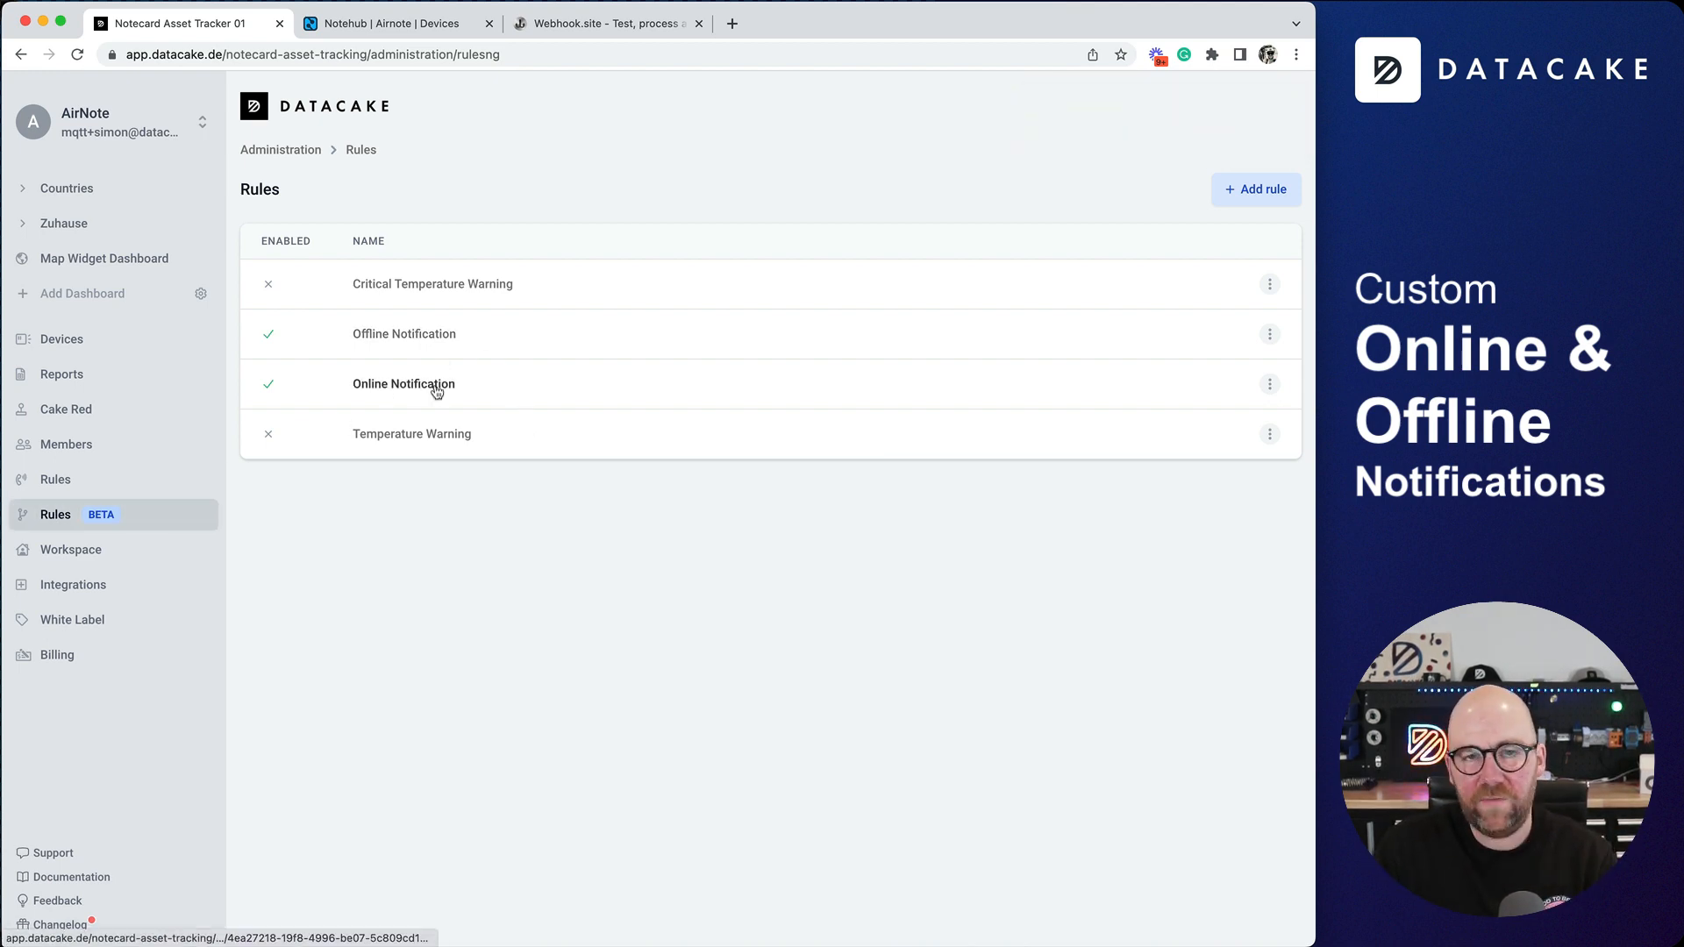
- Check Webhook.site for incoming requests, then open the configuration of an offline AirNote device from the Datacake device list
click(66, 339)
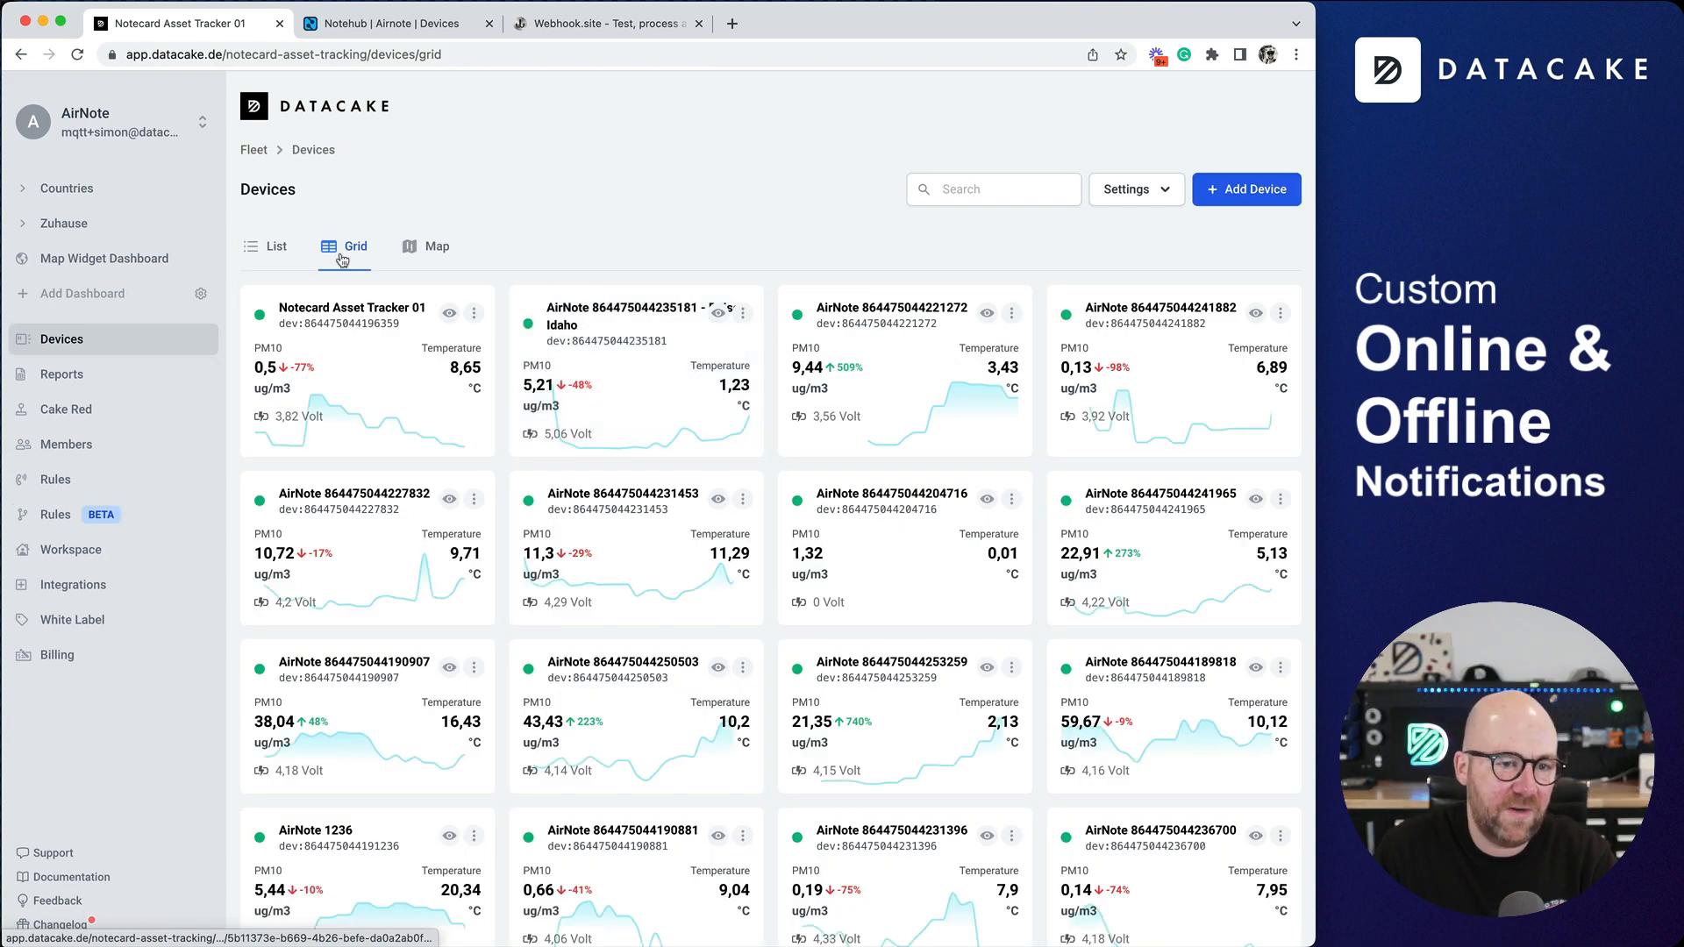
click(597, 33)
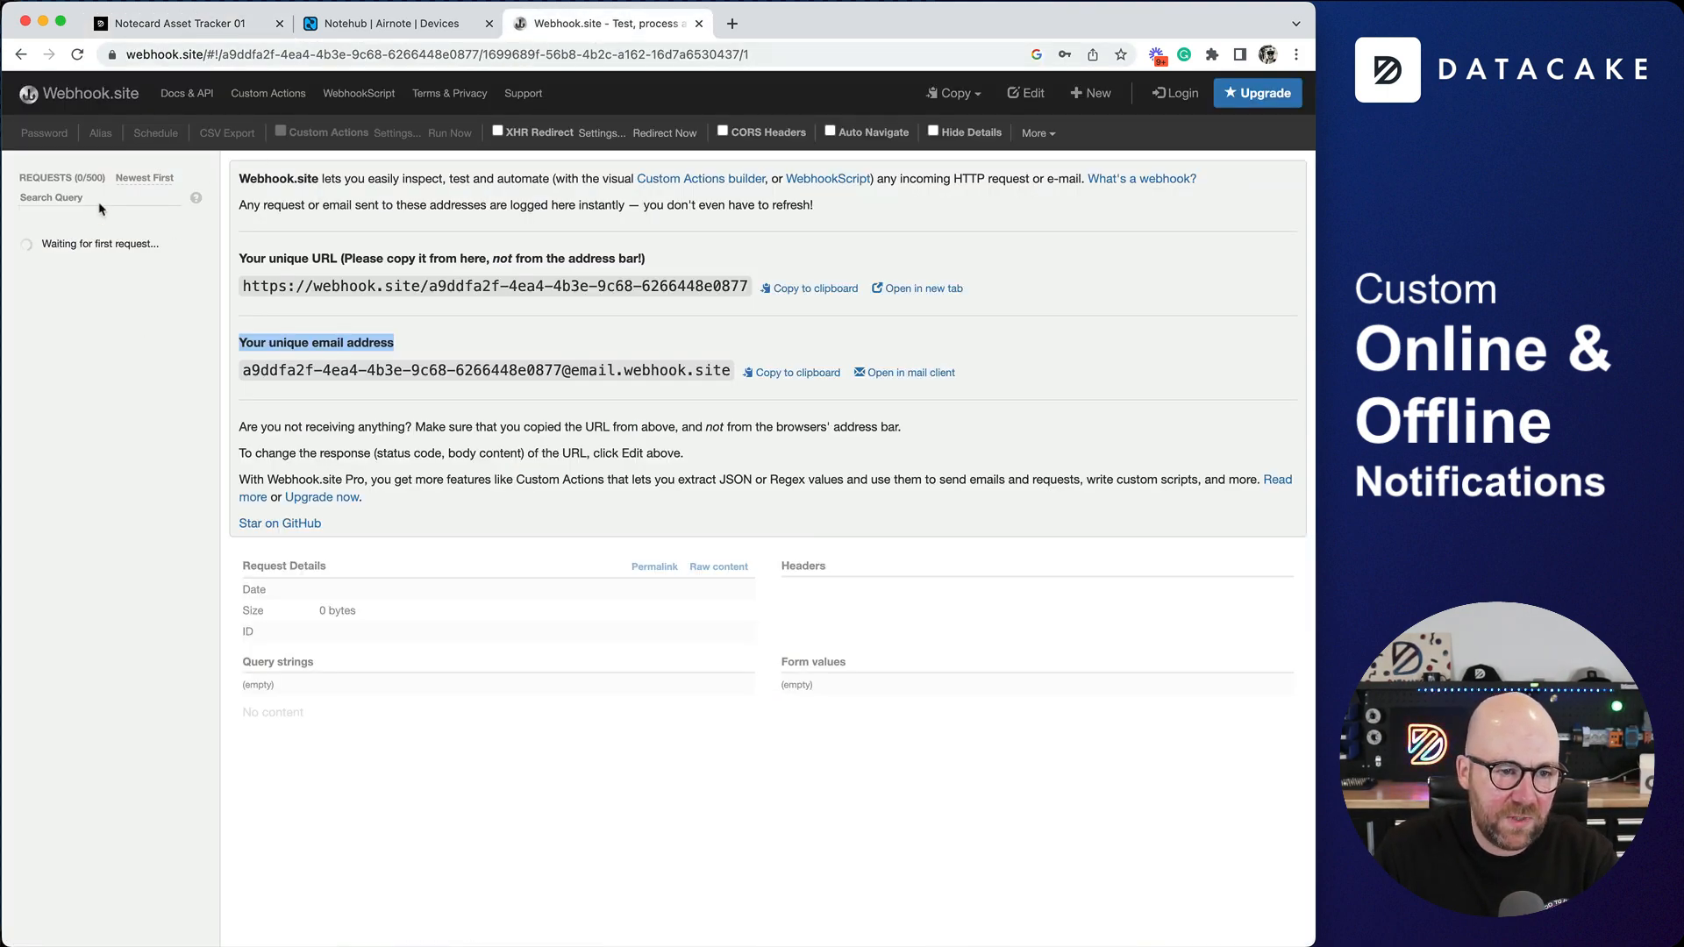
click(230, 23)
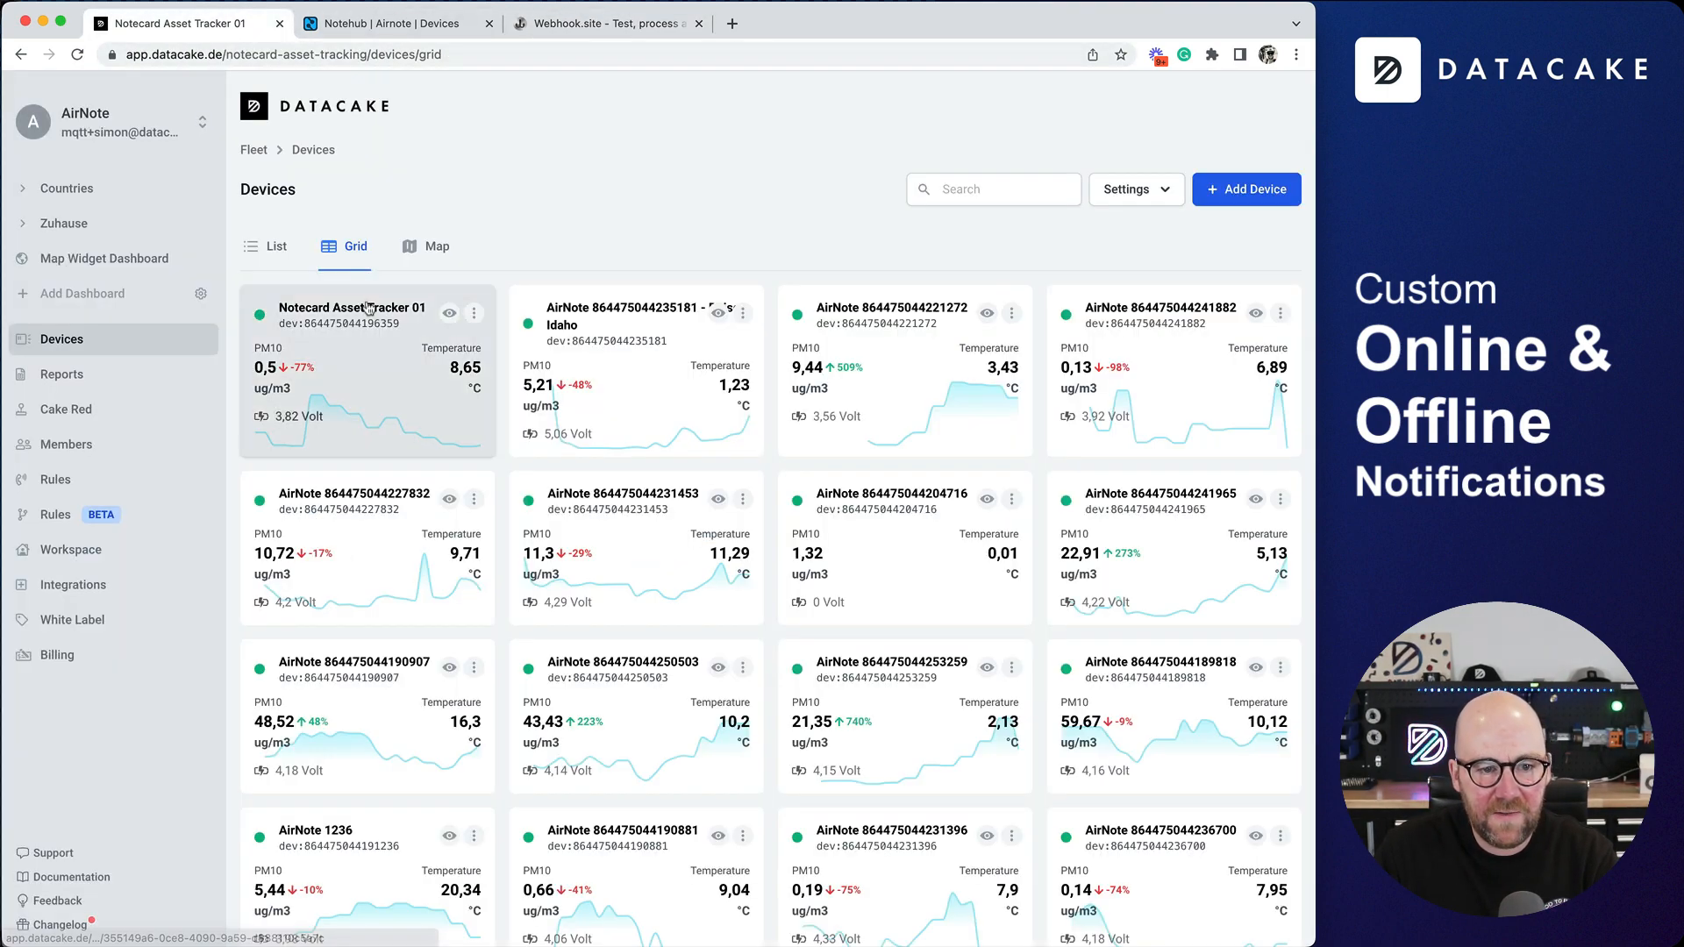
click(274, 246)
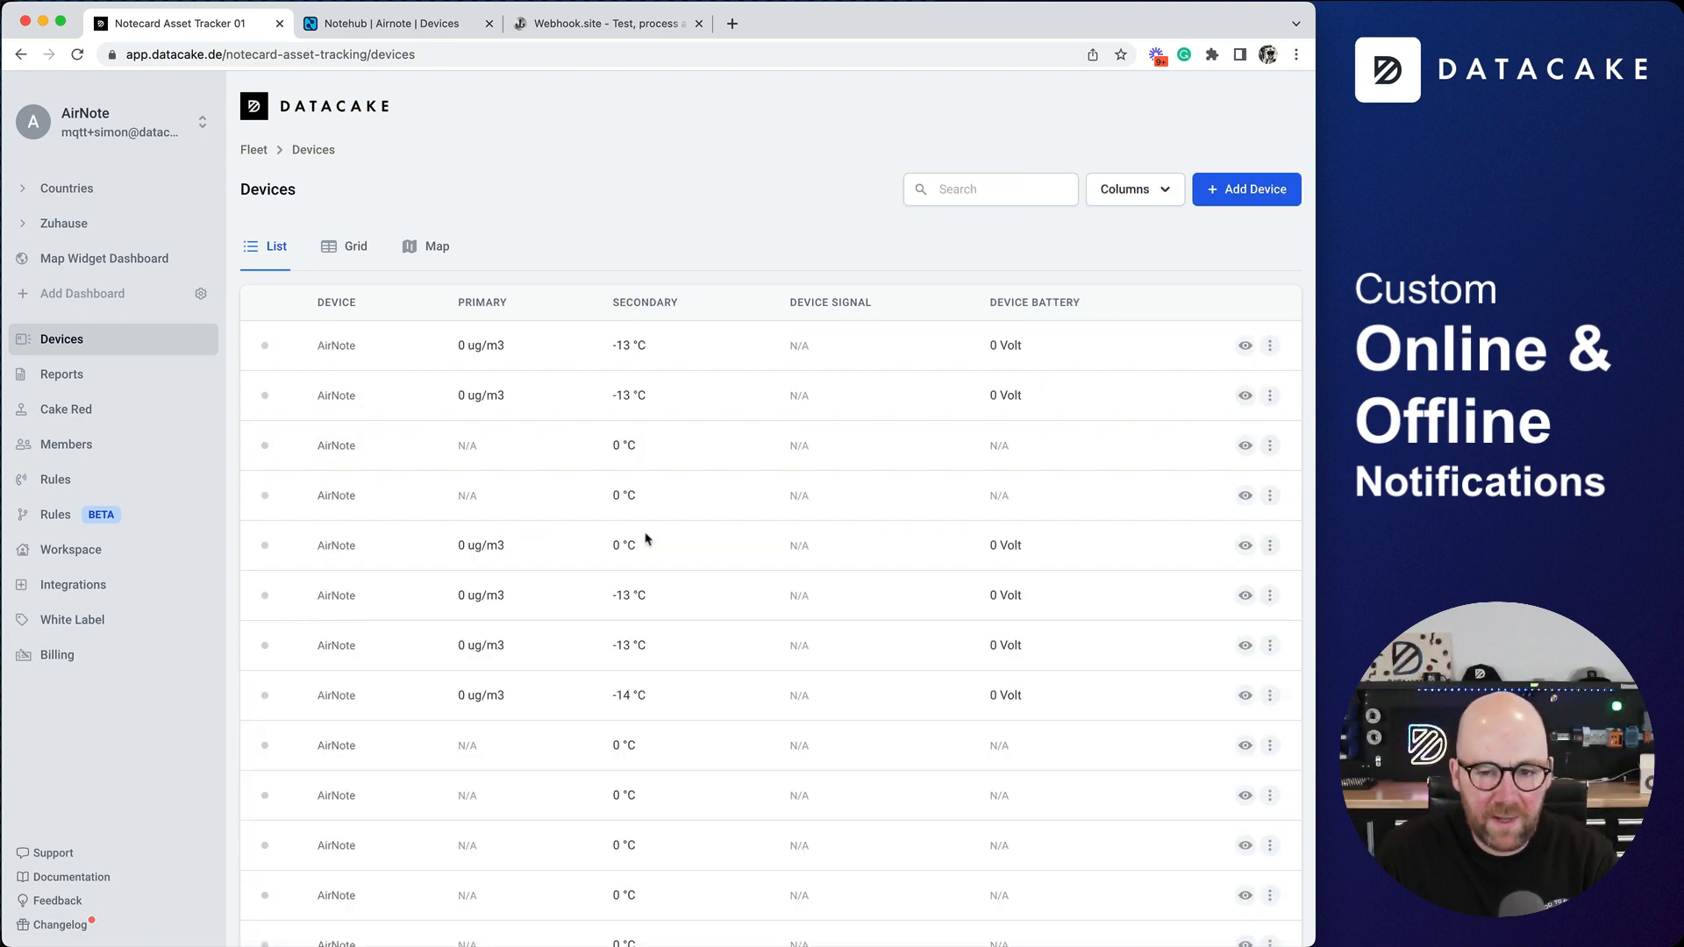
scroll(646, 537, down, 10)
click(354, 537)
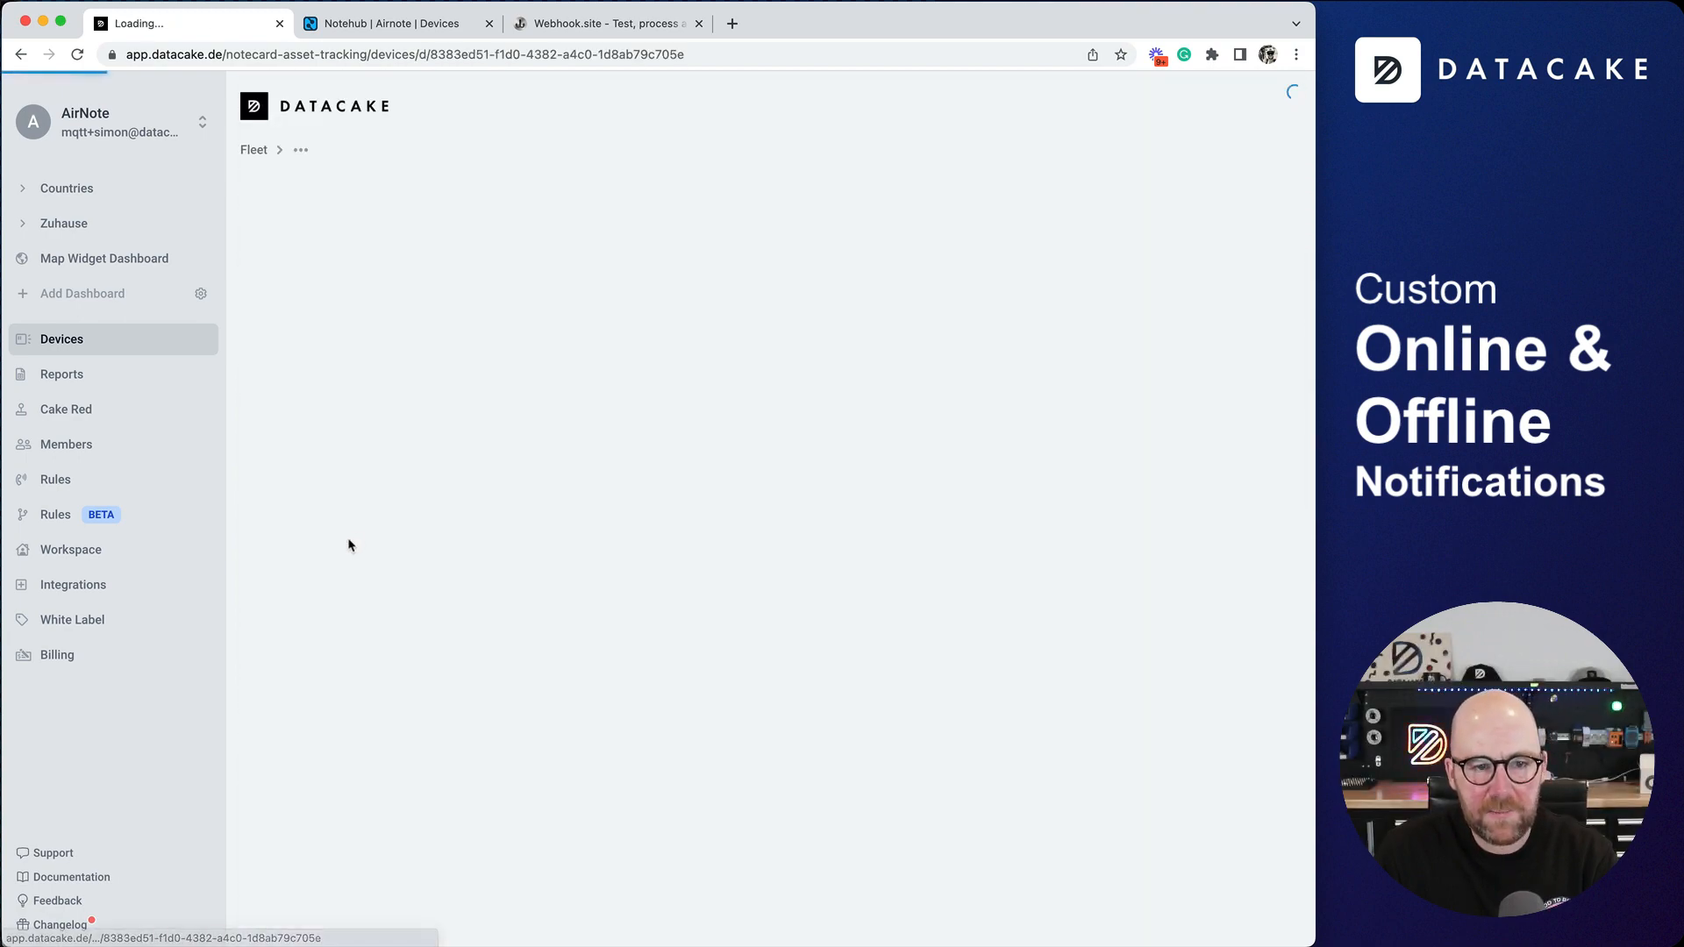
click(641, 314)
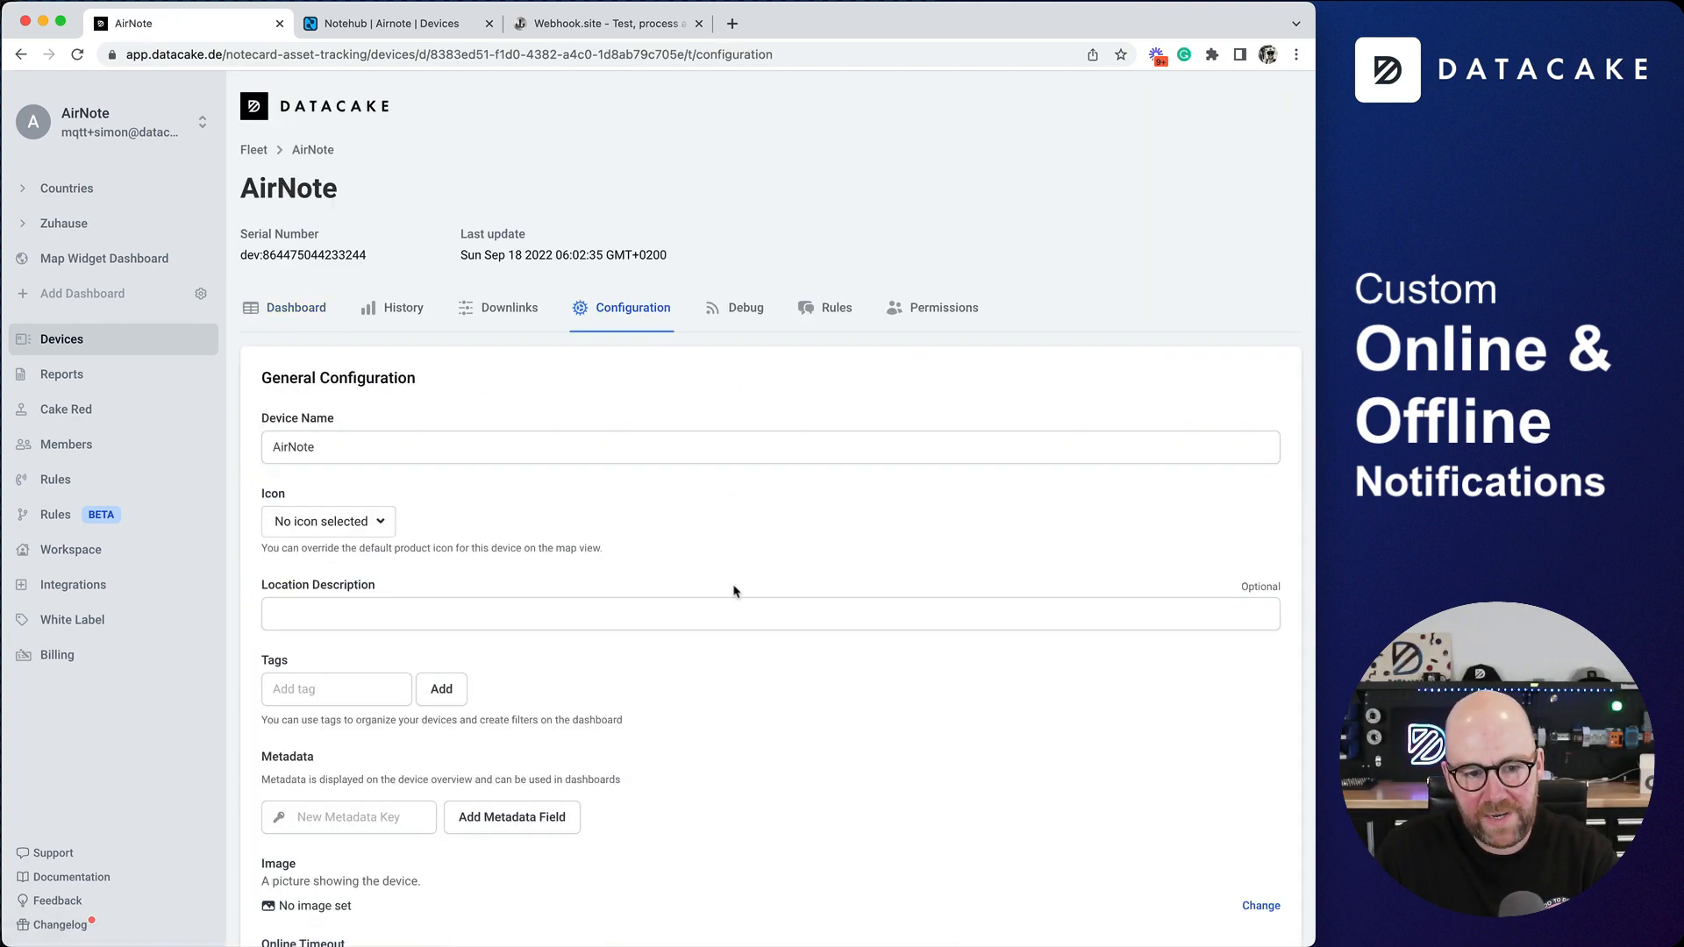
- Set the current value of the AirNote device's Temperature field to 30,9
scroll(733, 590, down, 15)
click(1249, 400)
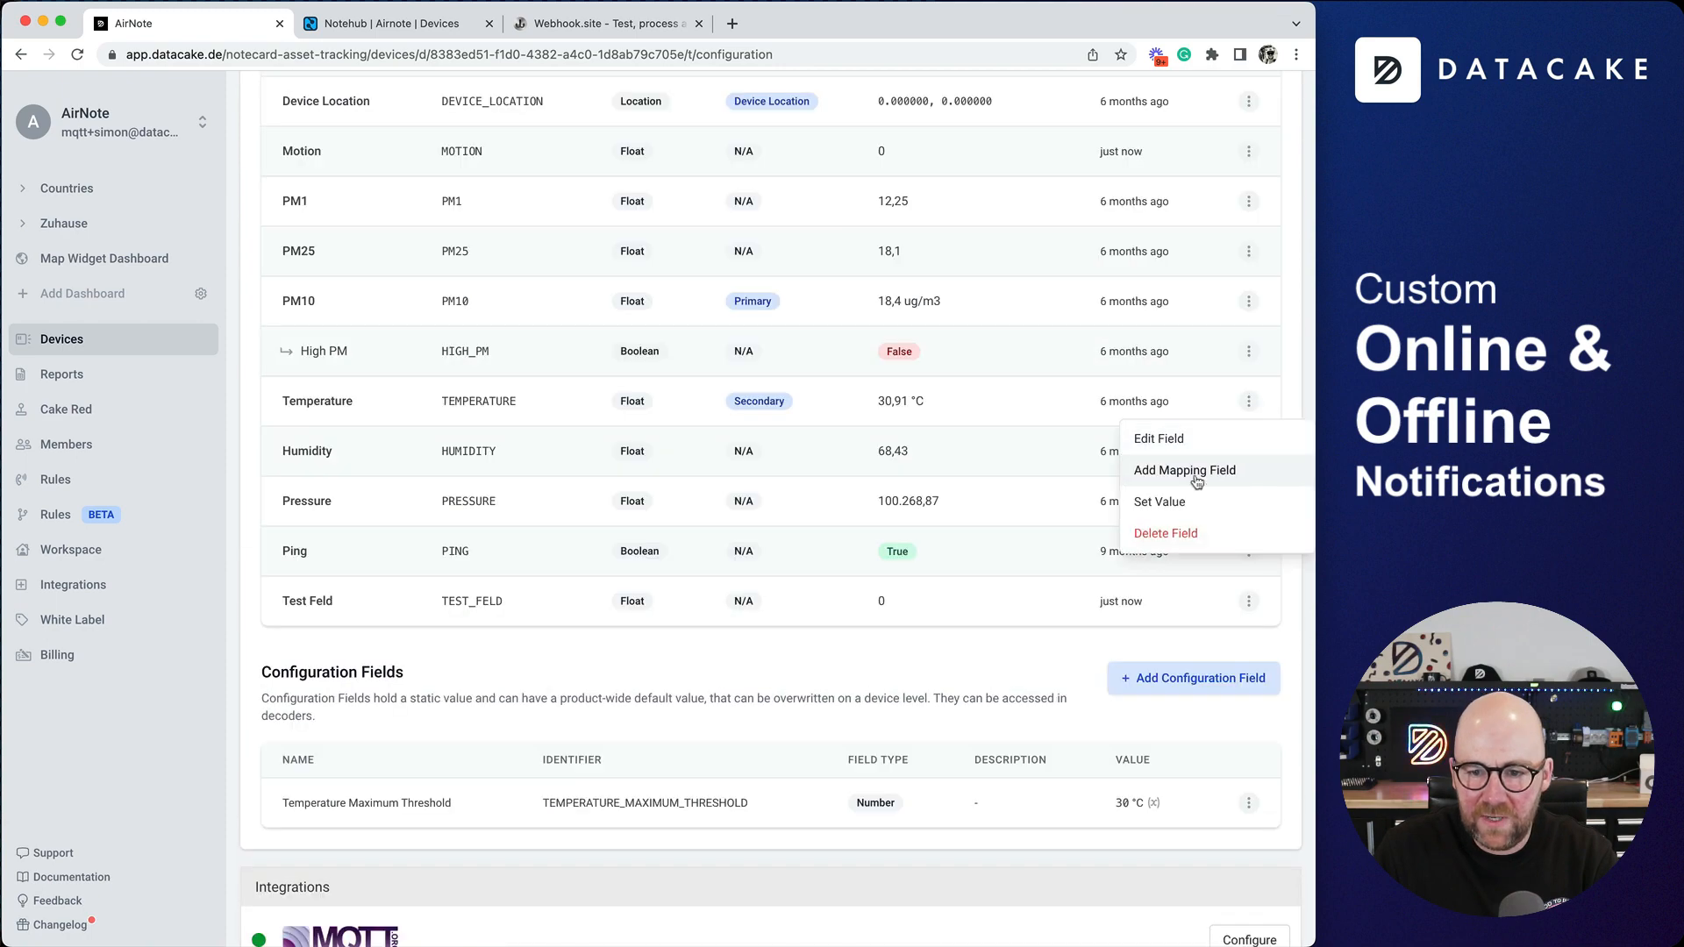
click(1172, 501)
click(561, 507)
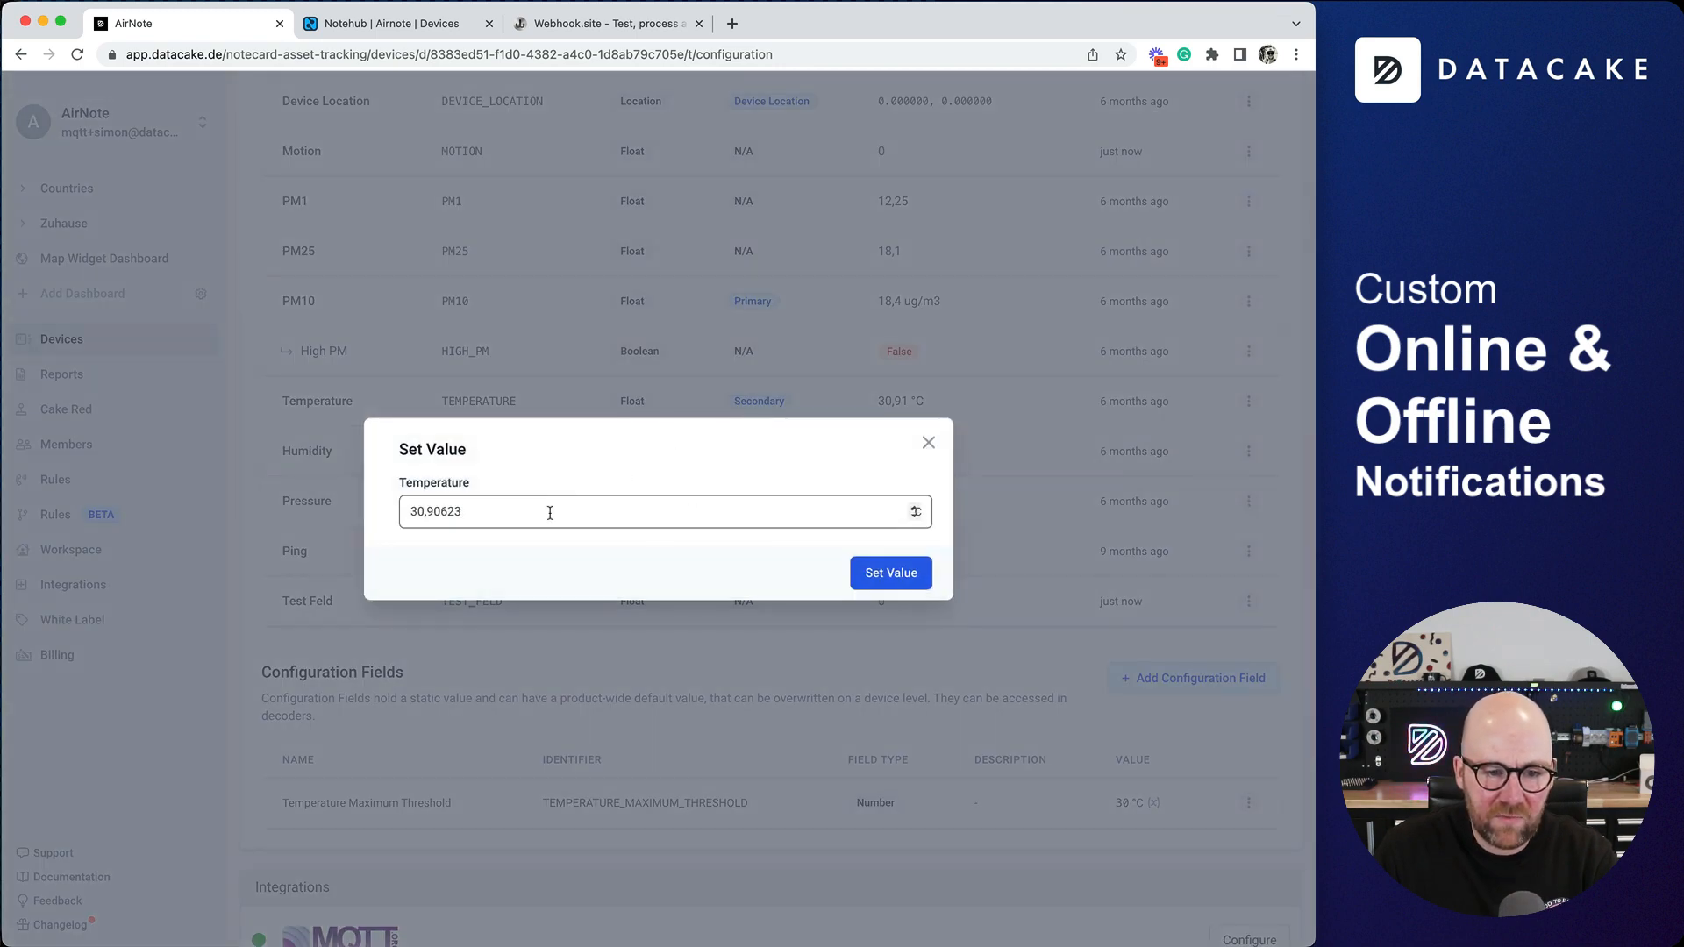
drag(550, 513, 436, 512)
text(5)
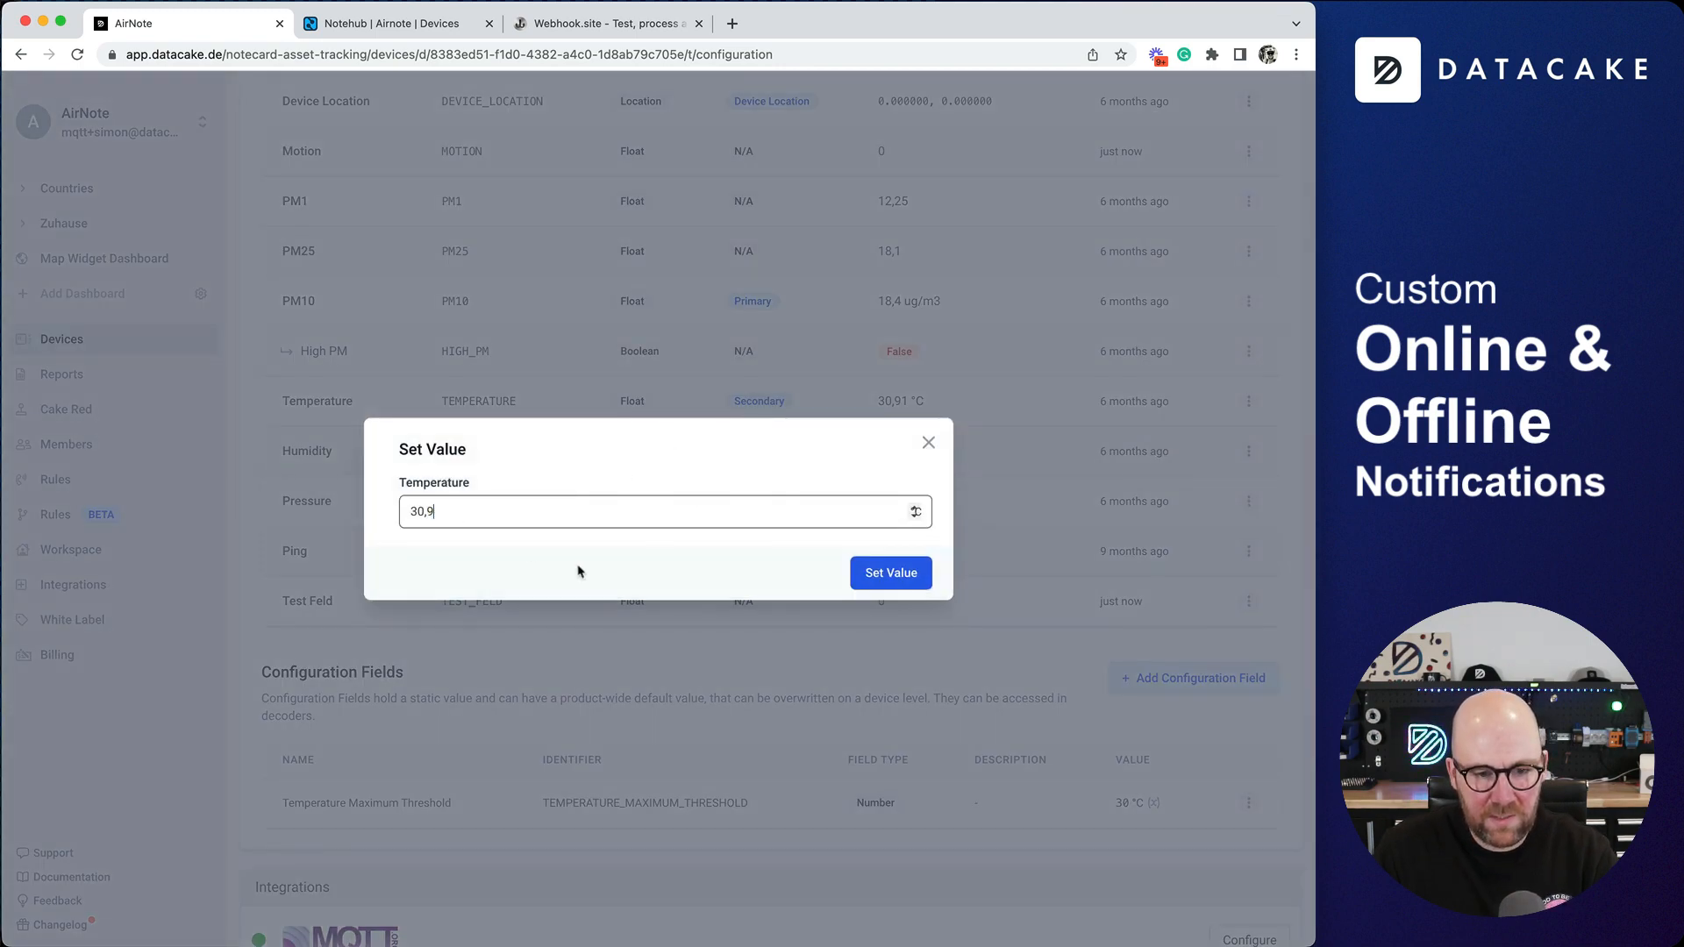
click(886, 578)
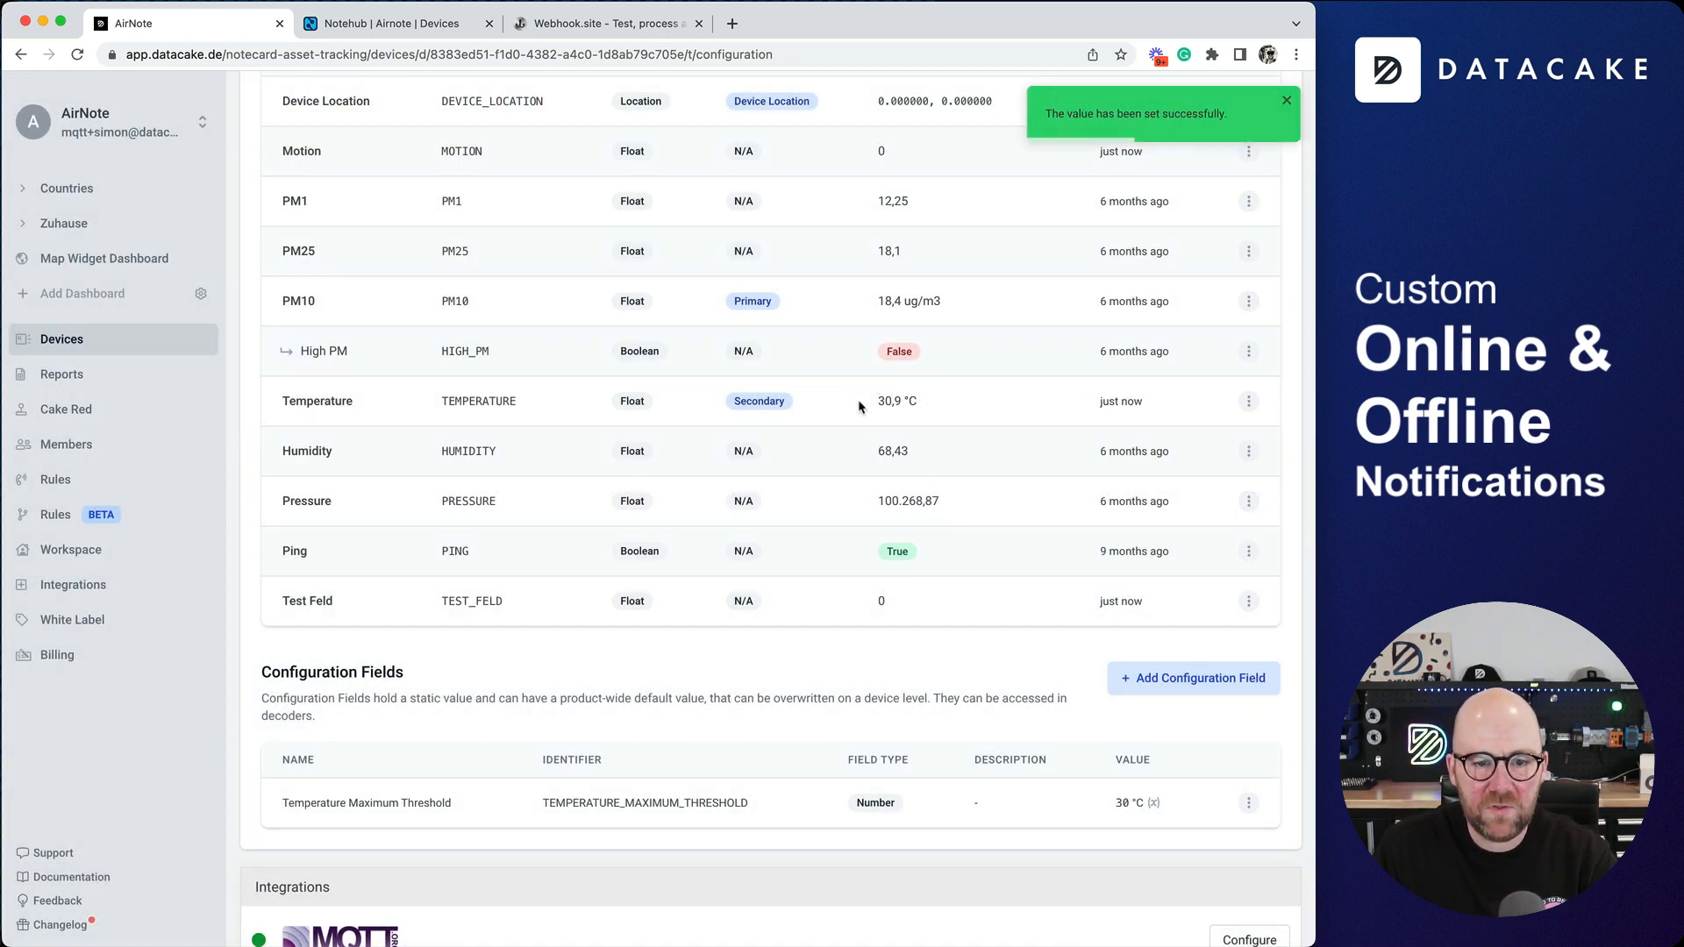
scroll(478, 404, up, 15)
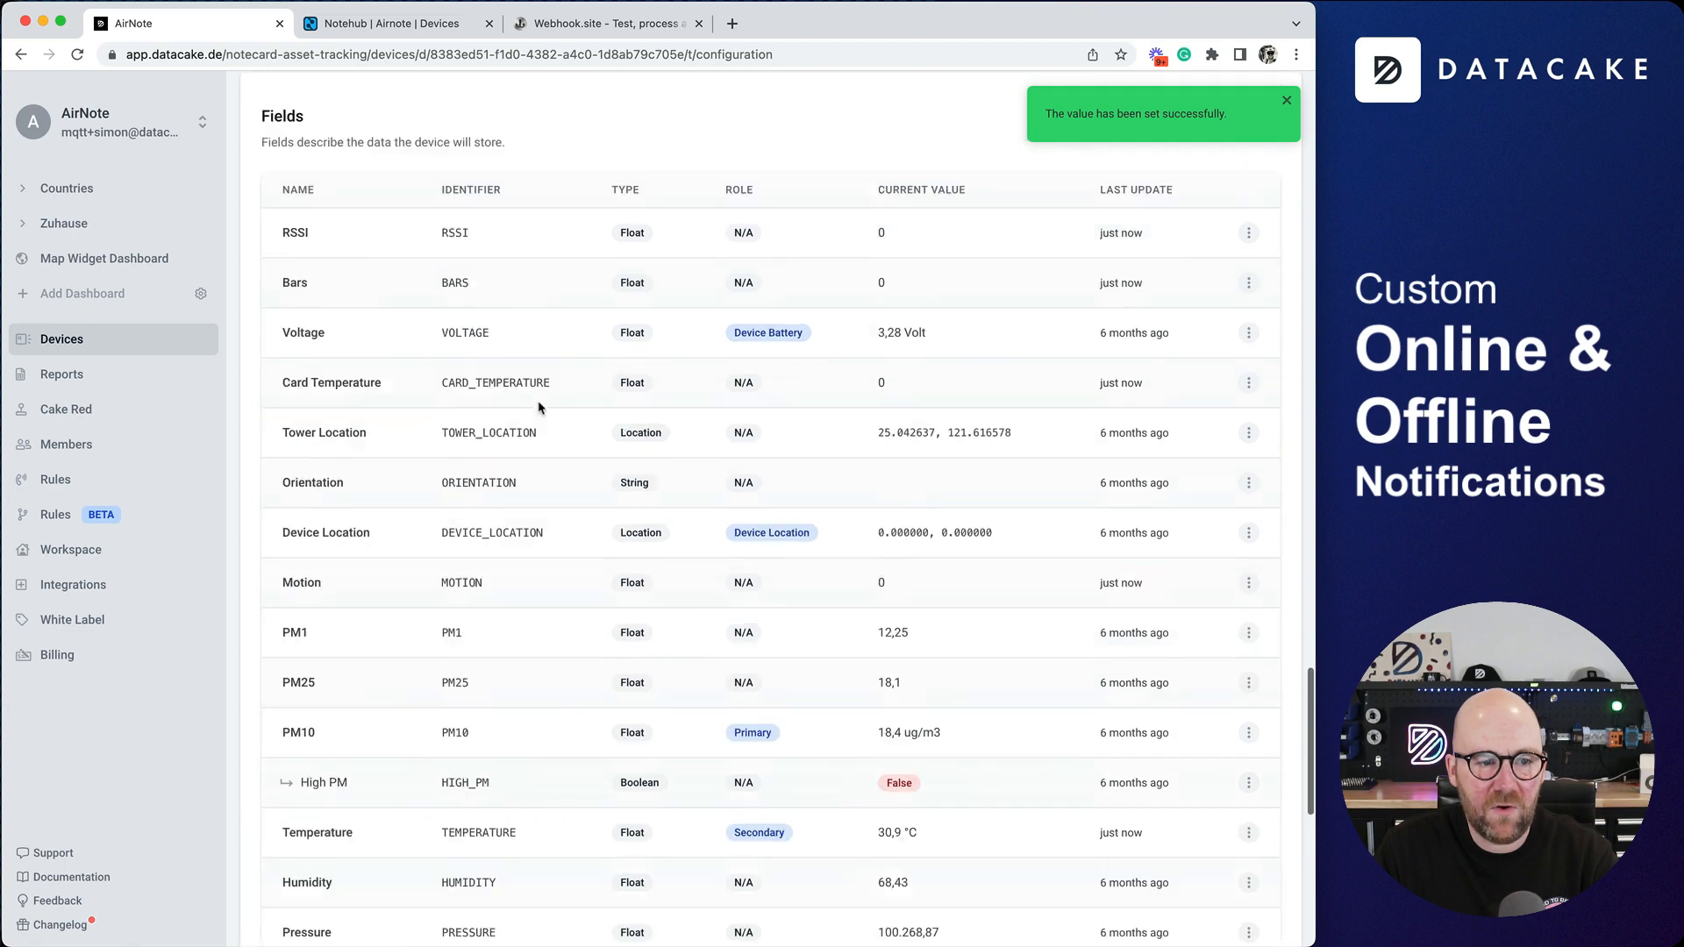
- Switch to Webhook.site and examine the received e-mail's text content and its subject line in the raw content
click(635, 24)
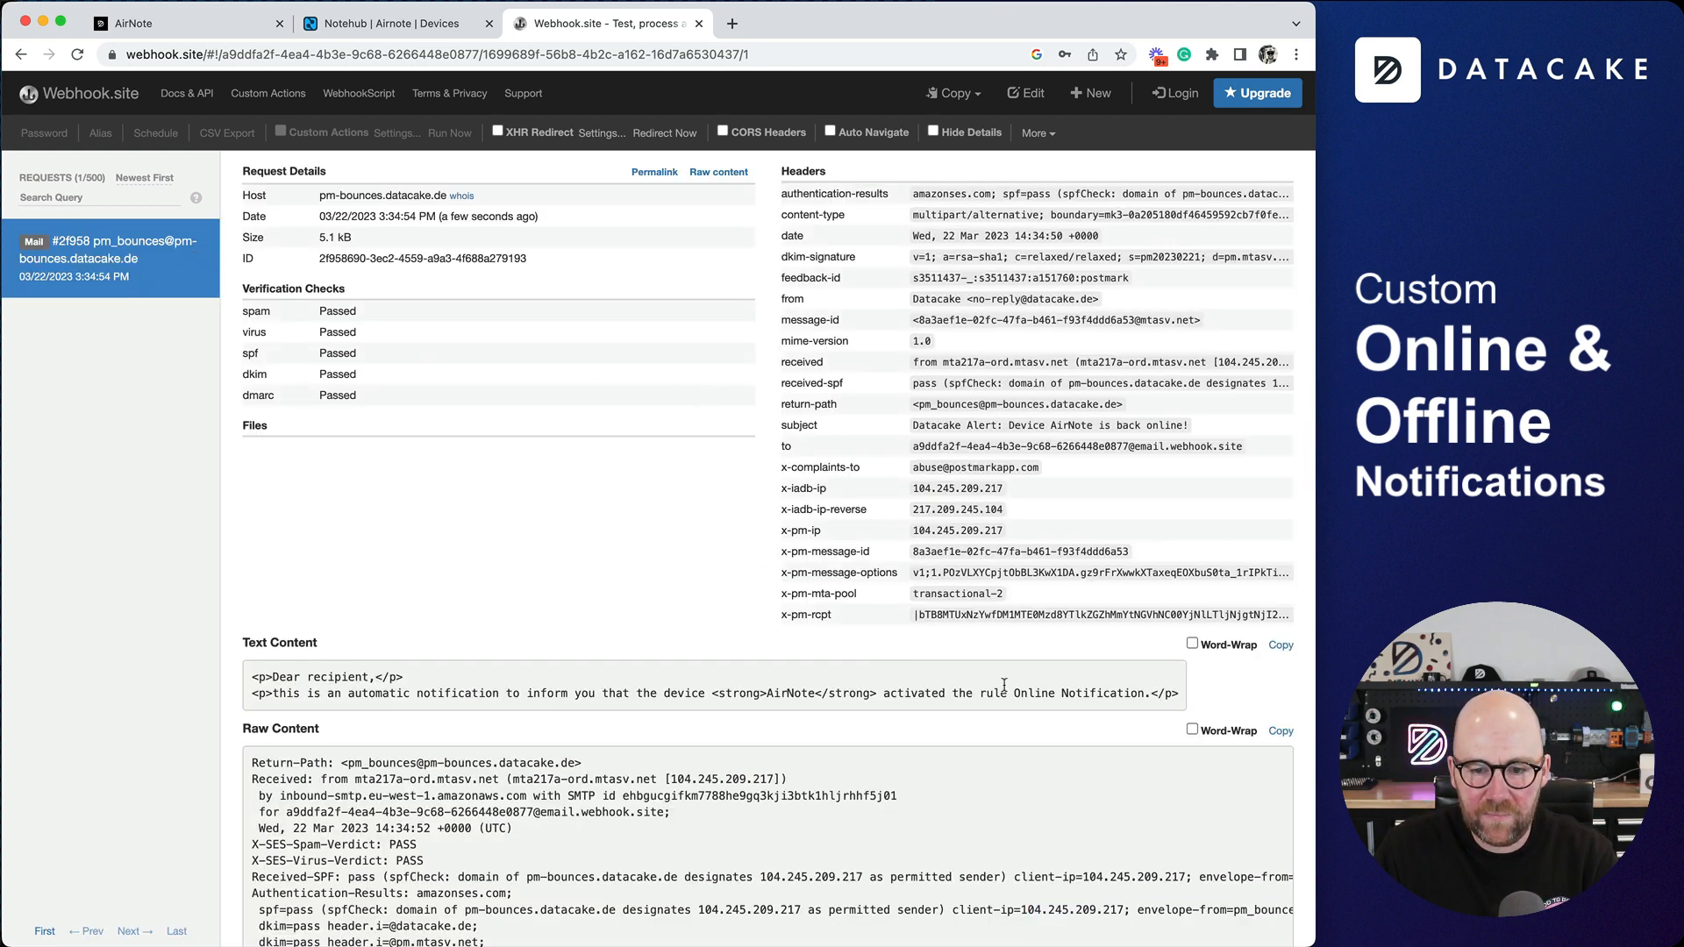
double_click(1004, 693)
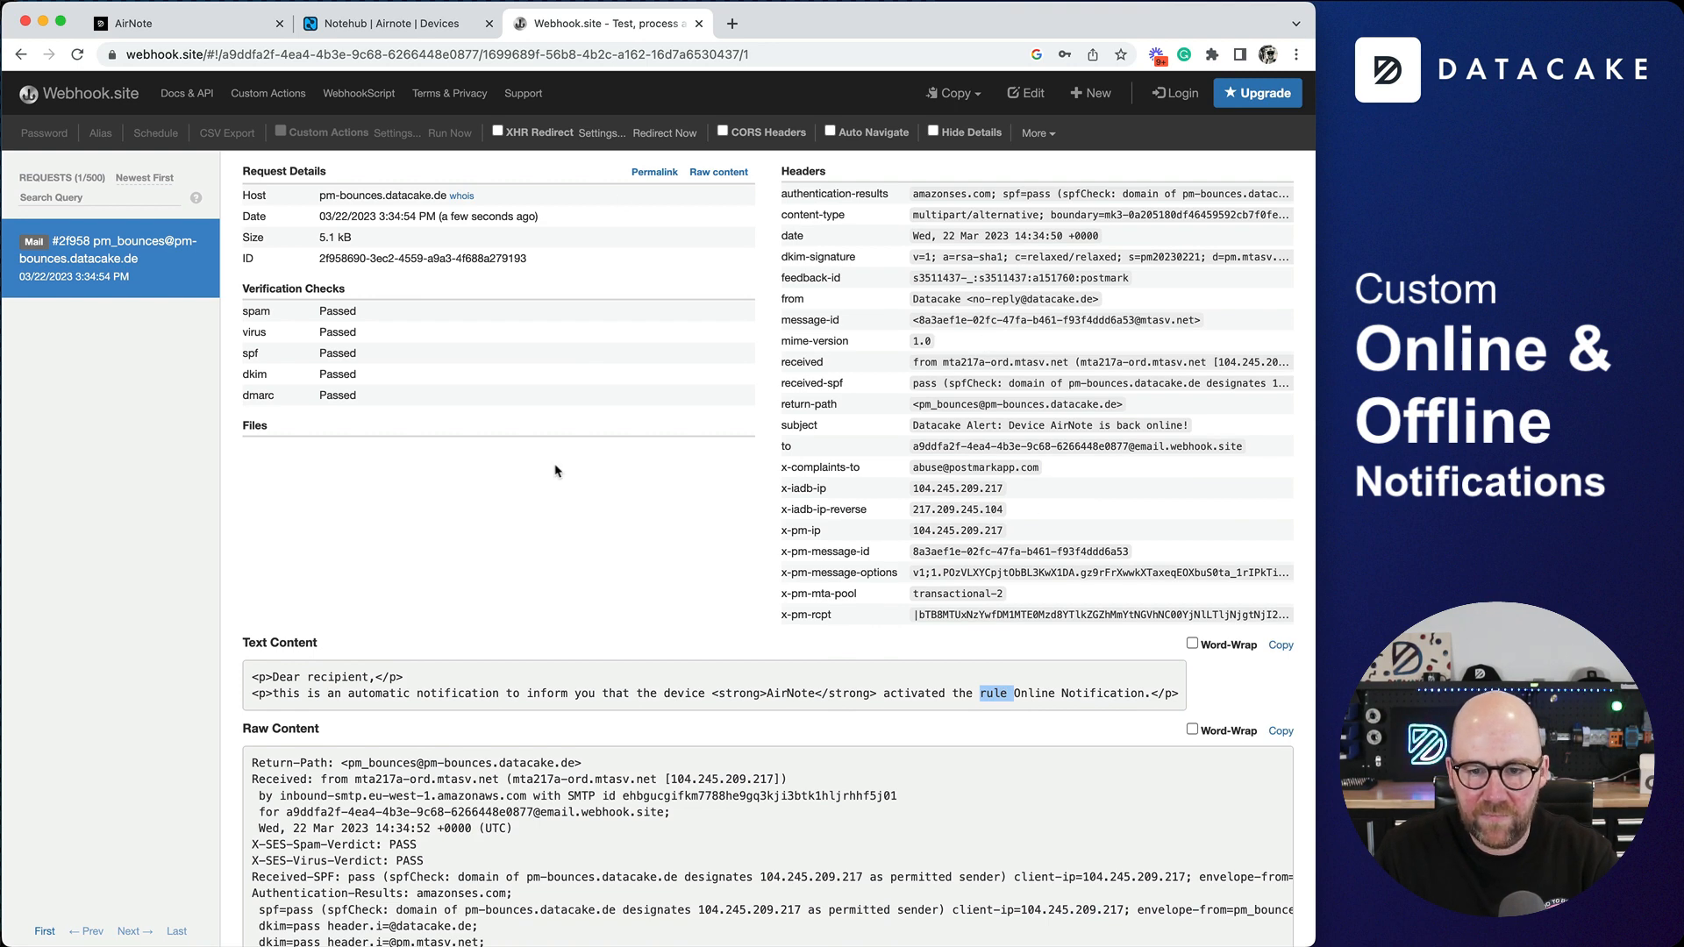
scroll(556, 471, down, 10)
triple_click(290, 309)
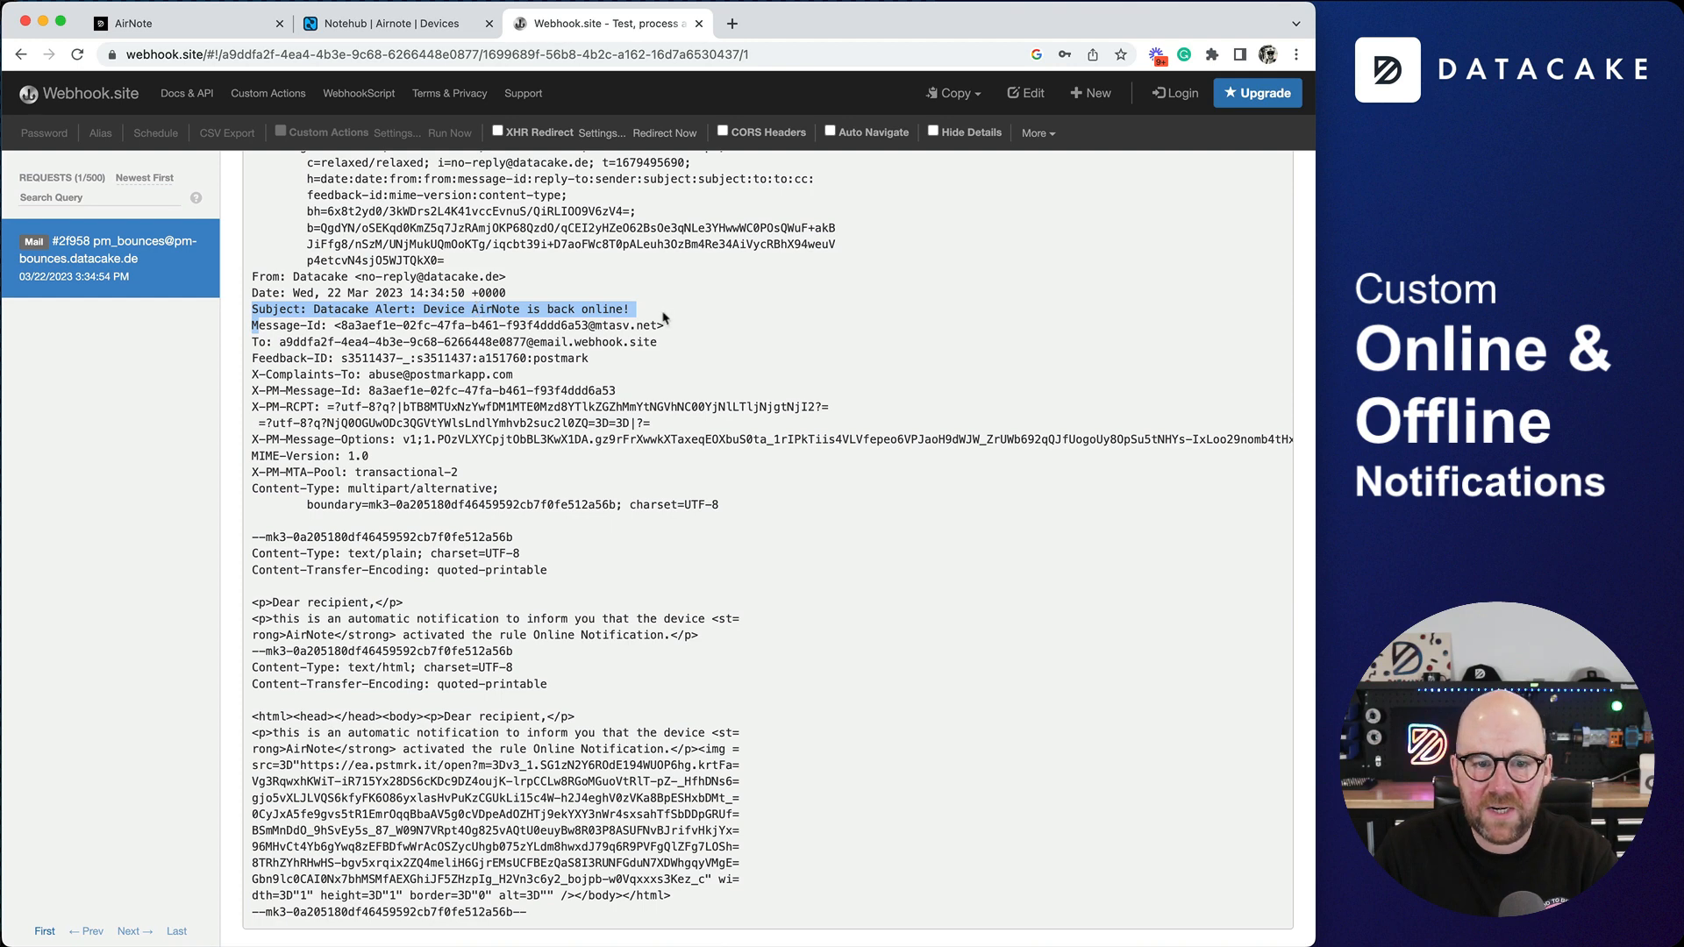
- Return to Datacake and open the overview of the beta Rules
click(349, 30)
click(189, 29)
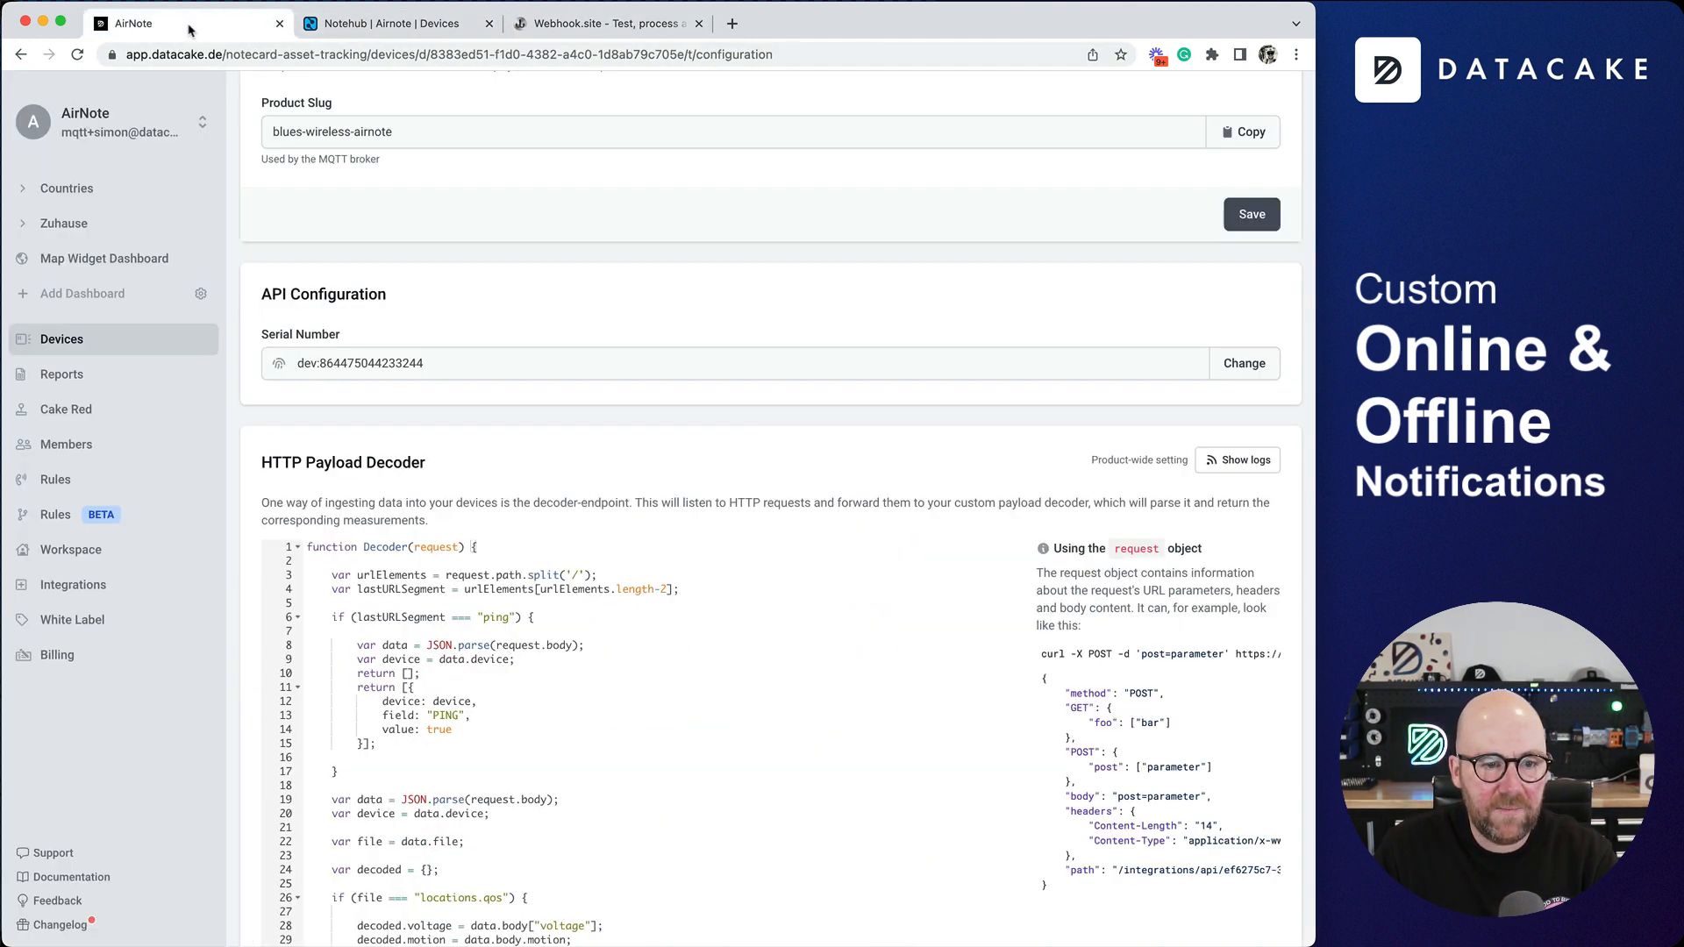
click(55, 514)
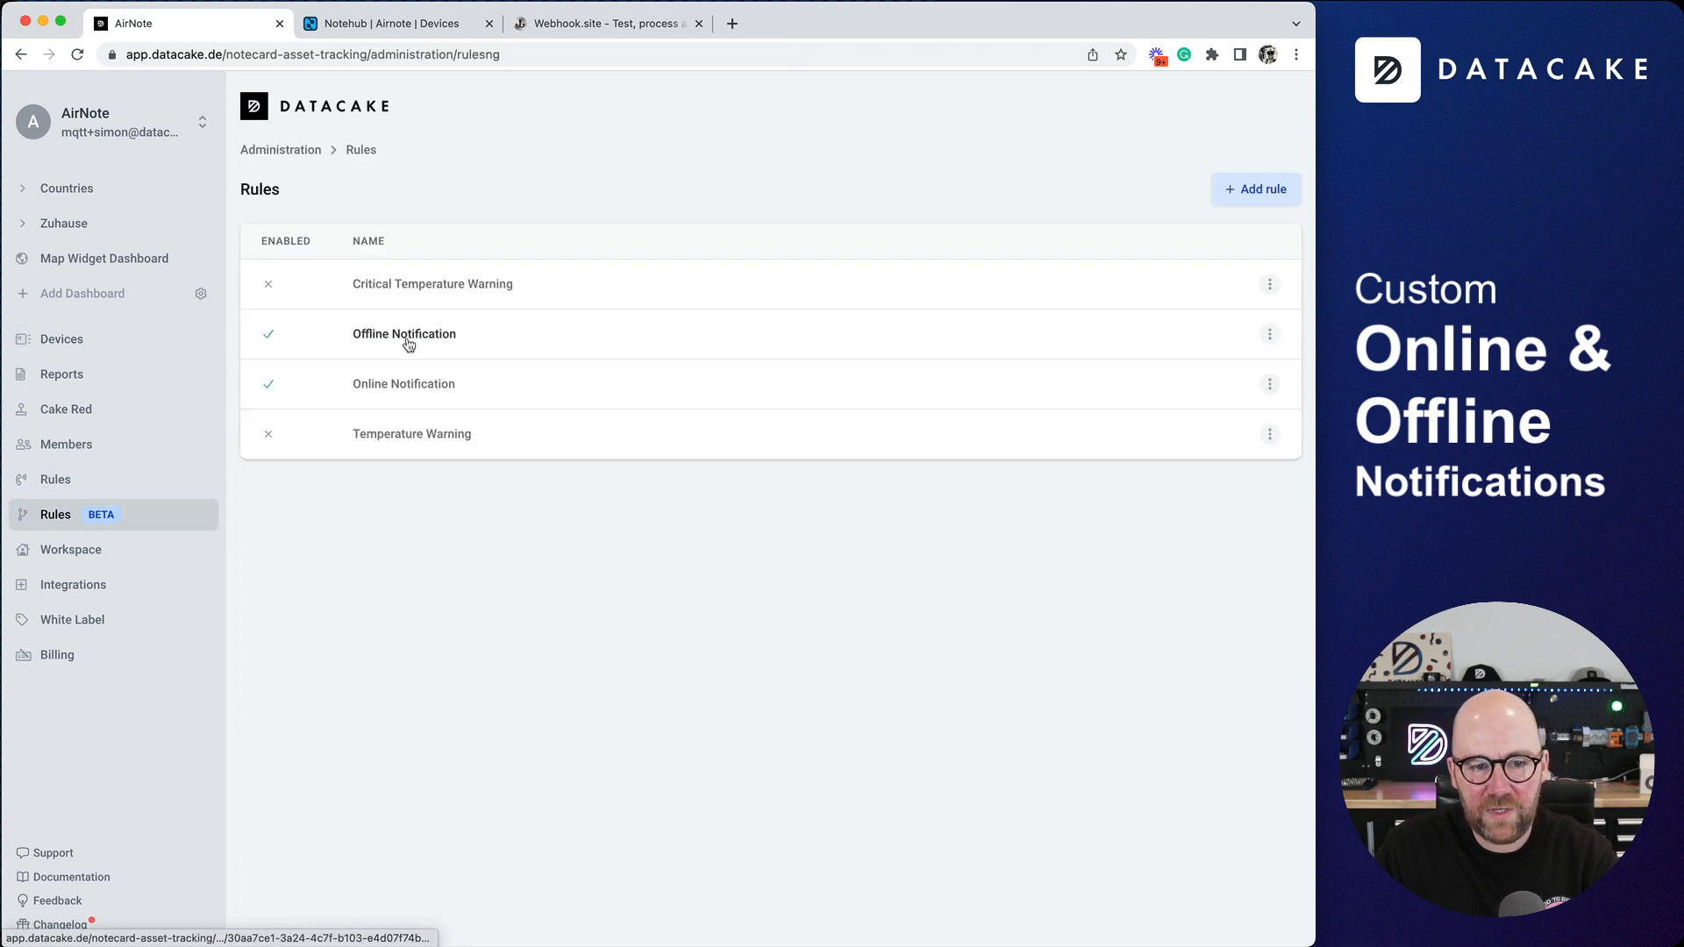